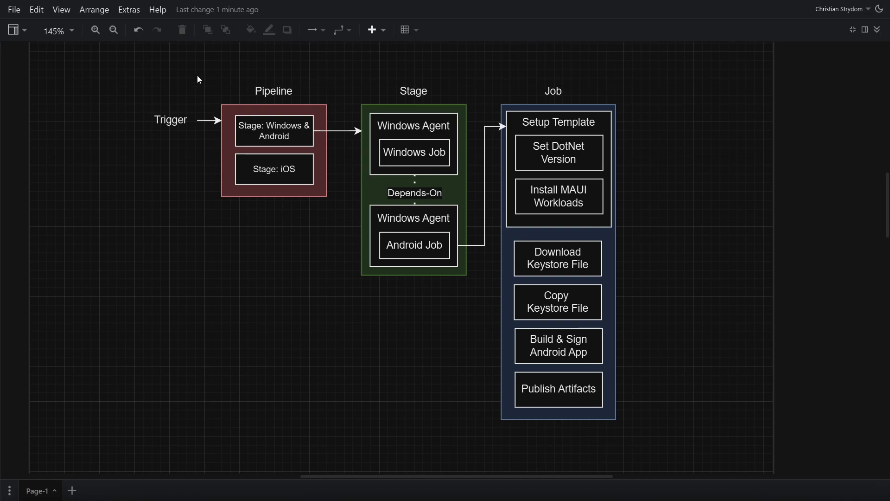
Examine the Windows and Android pipeline diagram, from its stage and dependent agent jobs to the Android job's setup, keystore, build and publish tasks
{"action": "left_click", "coordinate": [270, 91]}
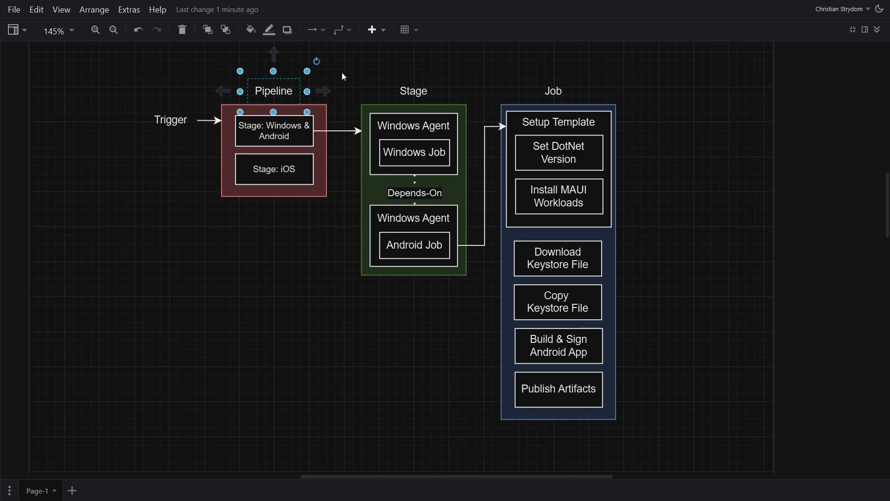
{"action": "left_click", "coordinate": [421, 95]}
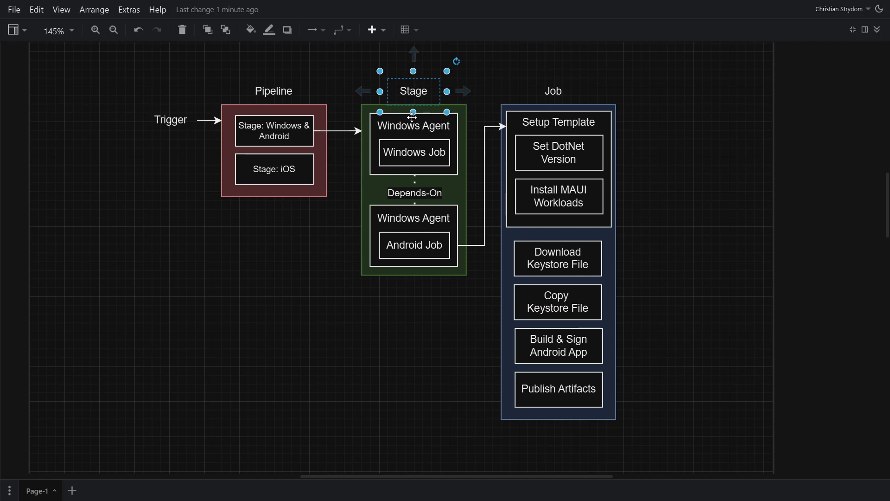
{"action": "left_click", "coordinate": [416, 132]}
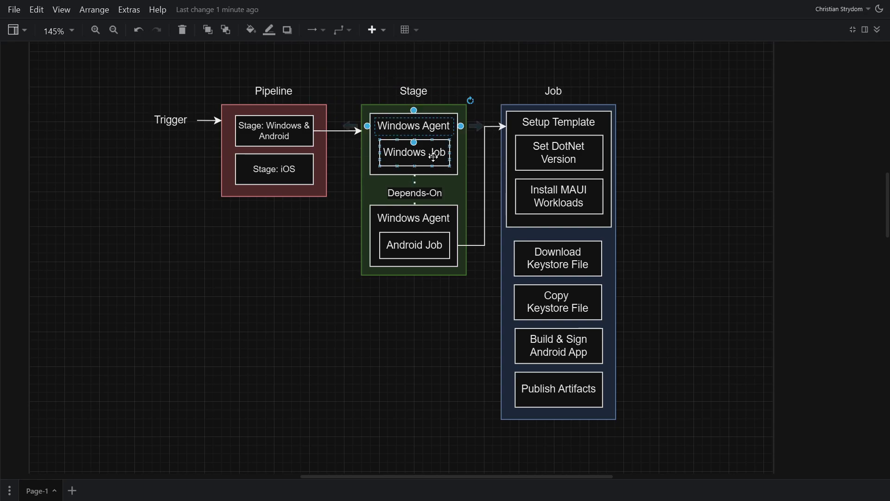
{"action": "left_click", "coordinate": [414, 245]}
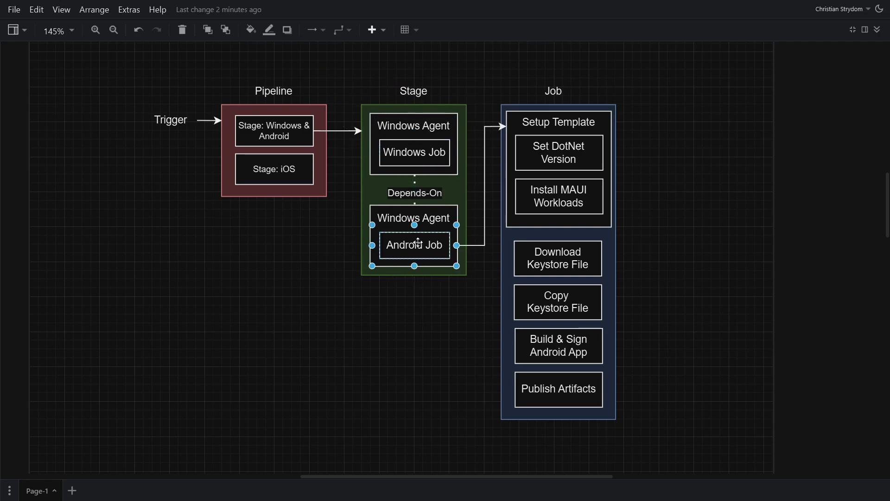
{"action": "left_click", "coordinate": [415, 192]}
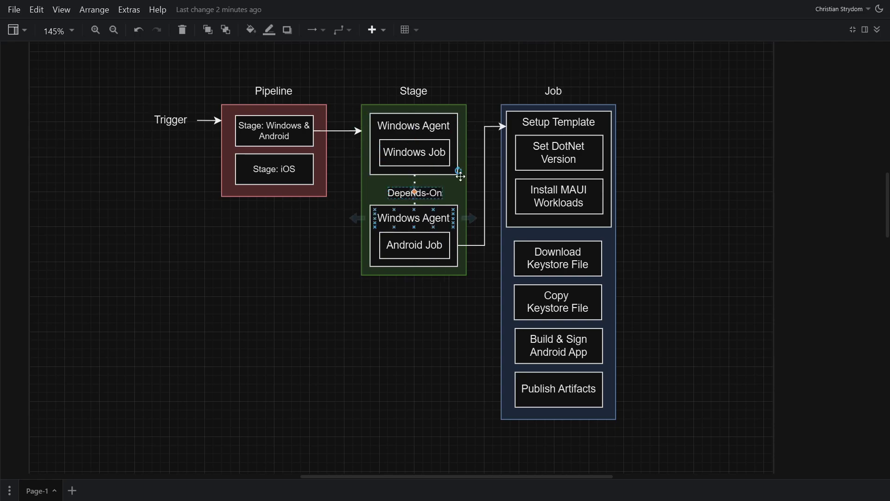
{"action": "left_click", "coordinate": [563, 122]}
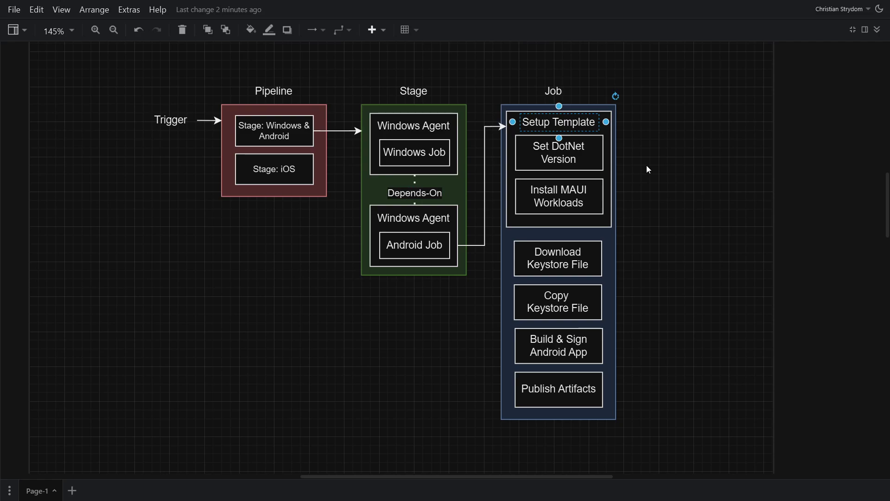
{"action": "left_click", "coordinate": [671, 235]}
{"action": "left_click_drag", "start_coordinate": [676, 236], "coordinate": [684, 218]}
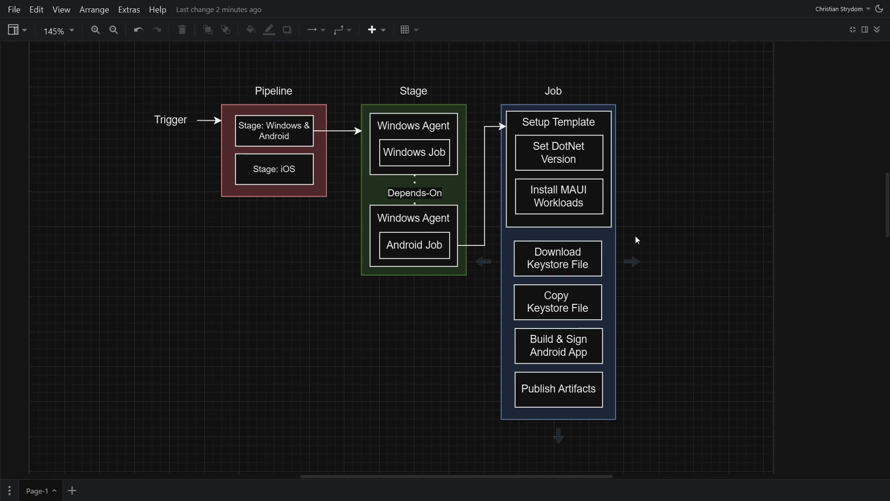
{"action": "left_click", "coordinate": [572, 256]}
{"action": "left_click_drag", "start_coordinate": [705, 352], "coordinate": [679, 288]}
{"action": "left_click", "coordinate": [592, 389]}
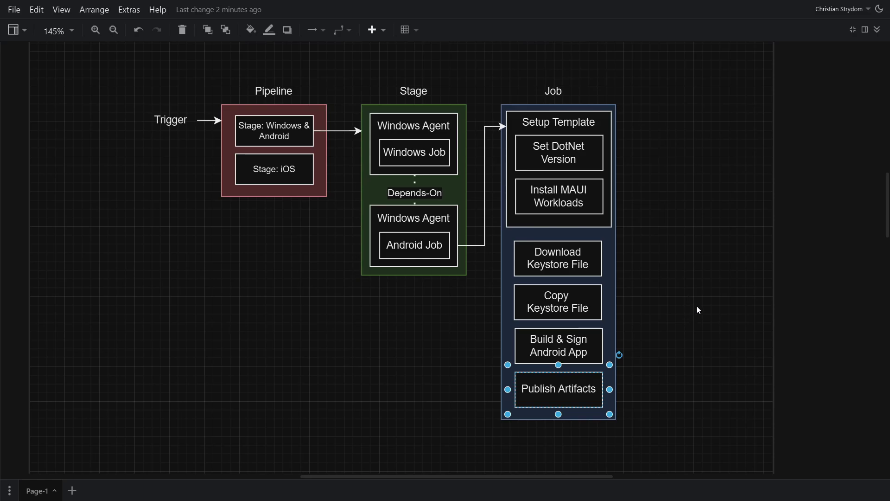
Examine the iOS pipeline diagram's Stage: iOS box together with its MacOS Agent and iOS Job
{"action": "scroll", "coordinate": [699, 310], "scroll_direction": "down", "scroll_amount": 8}
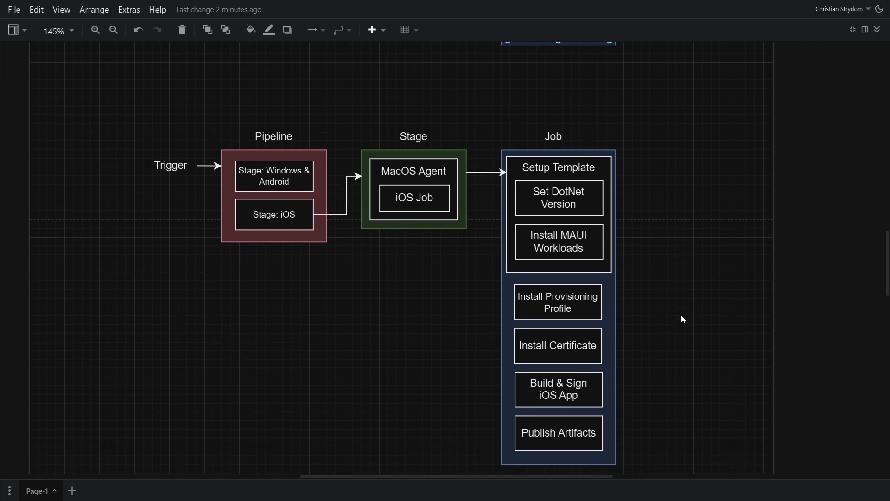
{"action": "scroll", "coordinate": [682, 319], "scroll_direction": "down", "scroll_amount": 1}
{"action": "left_click", "coordinate": [186, 305]}
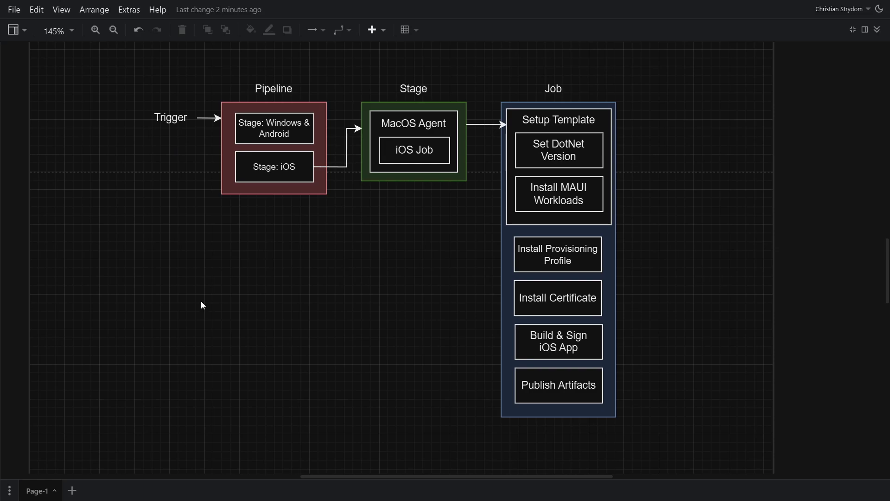
{"action": "left_click", "coordinate": [281, 167]}
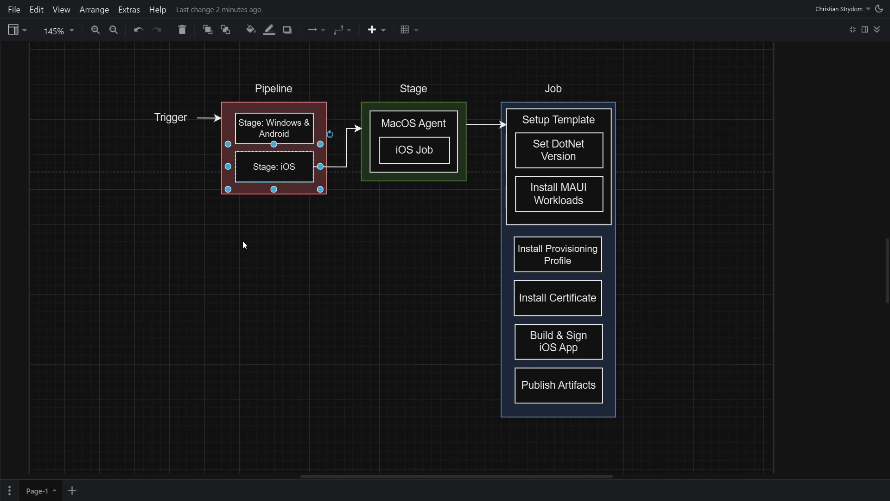
{"action": "left_click", "coordinate": [395, 121]}
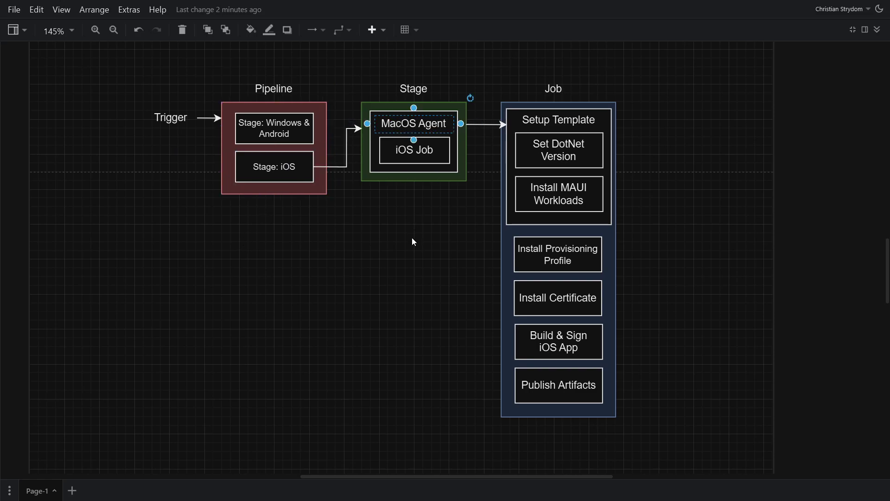
{"action": "left_click", "coordinate": [437, 154]}
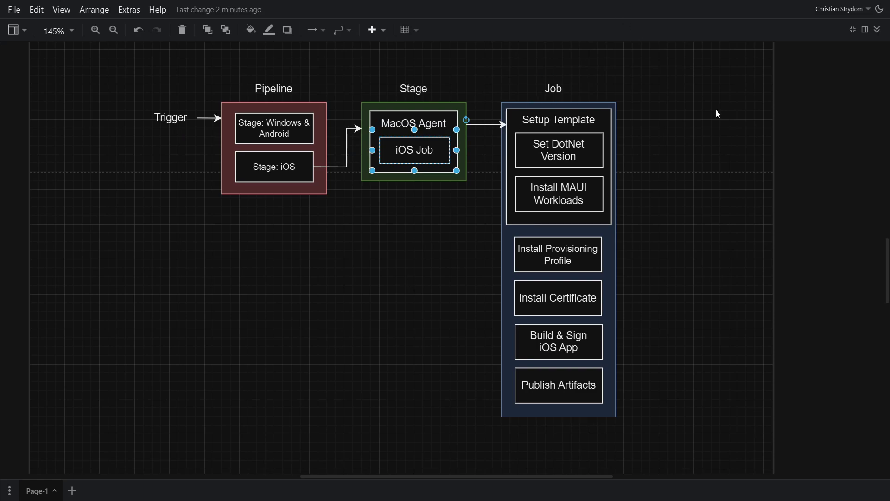
Examine the iOS job's Setup Template group and its provisioning profile, certificate, build and publish tasks in the diagram
{"action": "left_click_drag", "start_coordinate": [686, 237], "coordinate": [485, 101]}
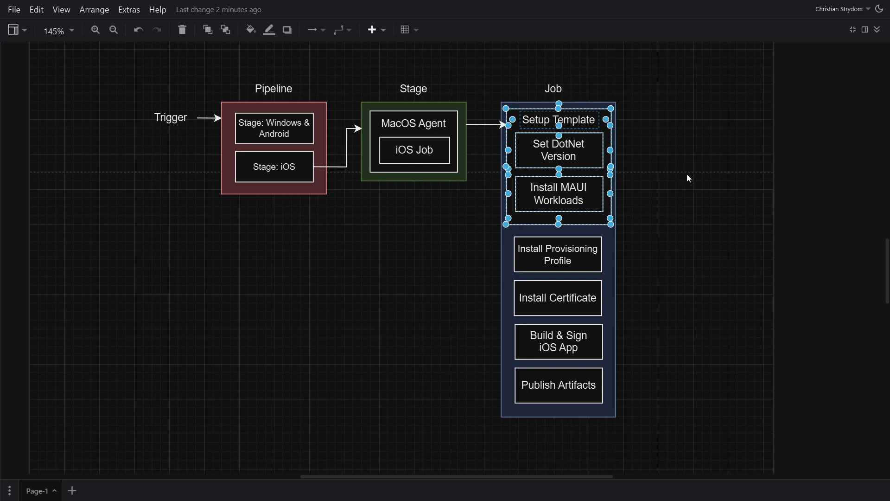
{"action": "left_click_drag", "start_coordinate": [653, 228], "coordinate": [672, 187]}
{"action": "left_click", "coordinate": [537, 144]}
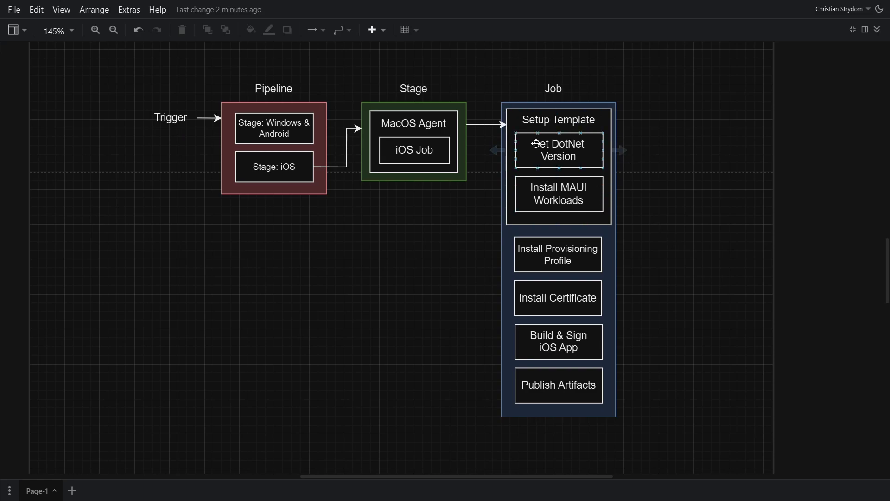
{"action": "left_click", "coordinate": [338, 331]}
{"action": "left_click_drag", "start_coordinate": [690, 230], "coordinate": [478, 102]}
{"action": "left_click", "coordinate": [645, 390]}
{"action": "left_click_drag", "start_coordinate": [675, 438], "coordinate": [432, 228]}
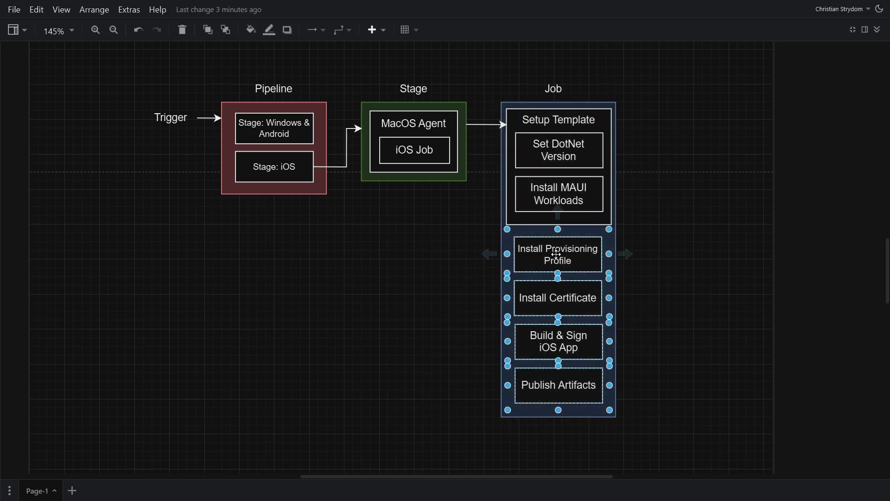
{"action": "left_click", "coordinate": [667, 296]}
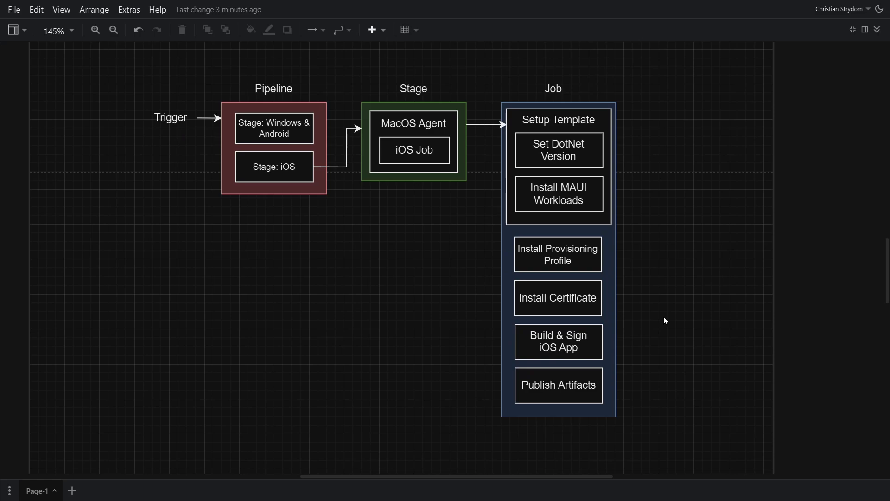
{"action": "key", "text": "Tab"}
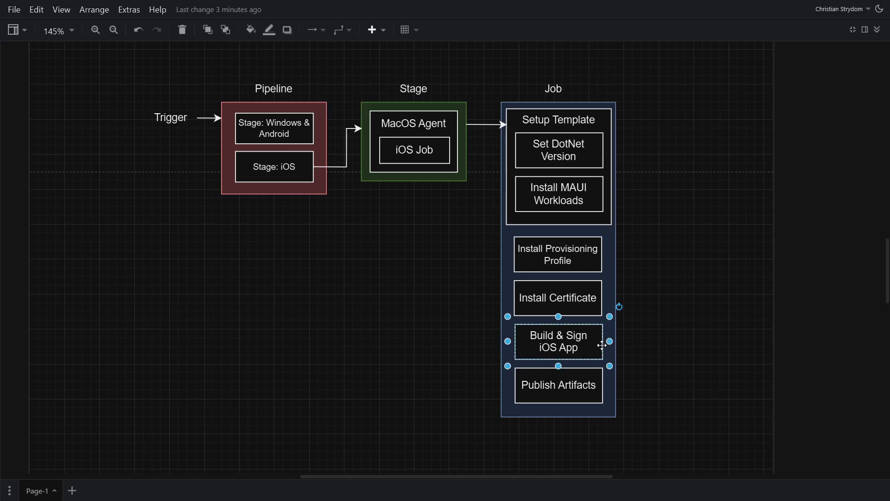
{"action": "left_click", "coordinate": [570, 391]}
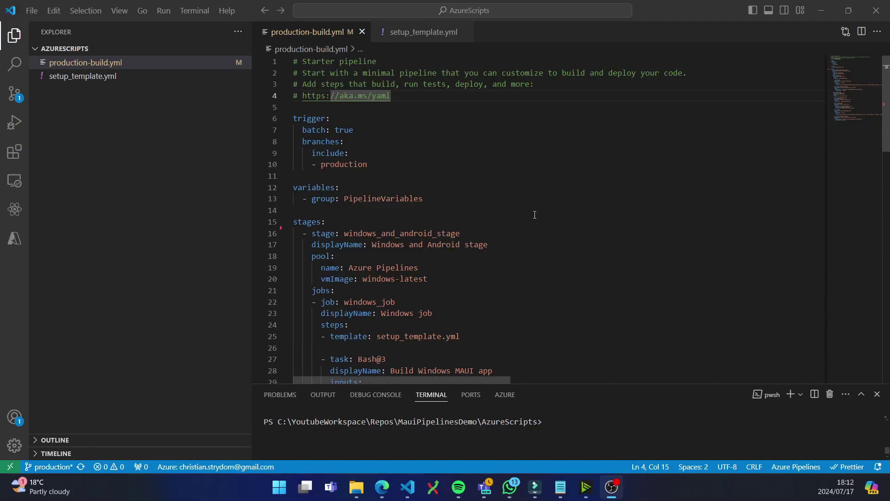
Switch to Visual Studio Code and review windows_and_android_stage in production-build.yml, including both jobs and the android_job's dependsOn setting
{"action": "scroll", "coordinate": [410, 197], "scroll_direction": "down", "scroll_amount": 1}
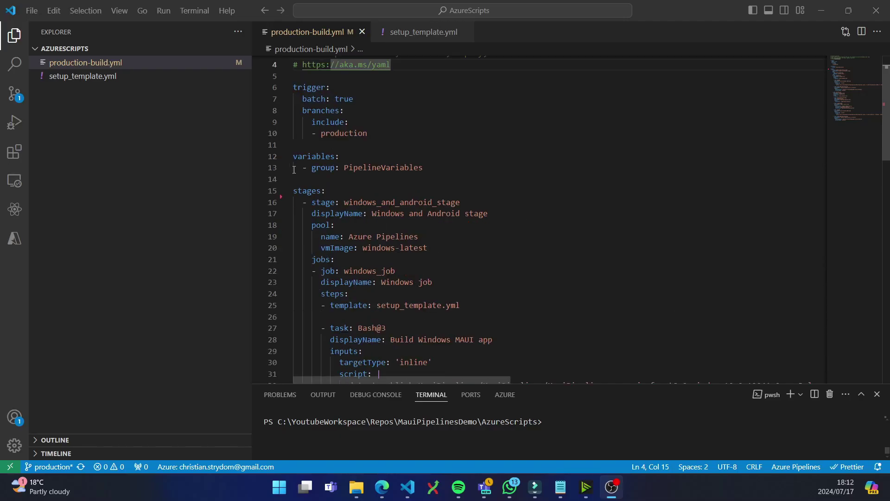
{"action": "left_click_drag", "start_coordinate": [460, 202], "coordinate": [286, 202]}
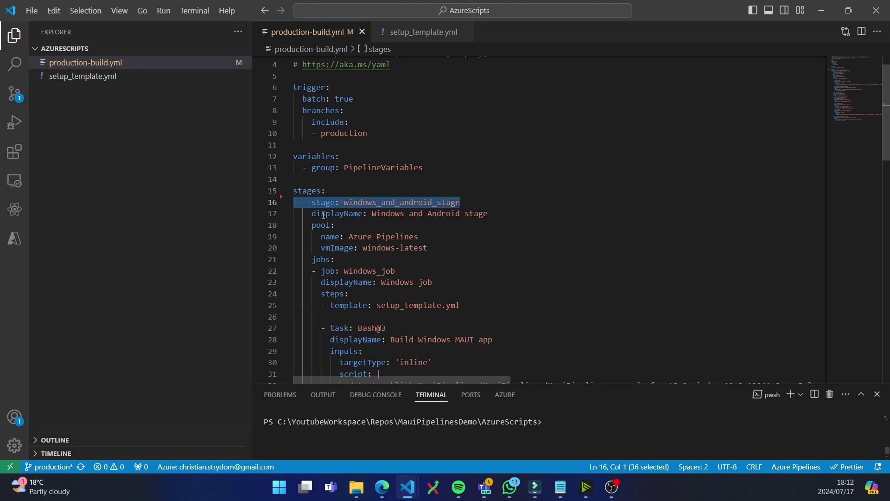
{"action": "scroll", "coordinate": [482, 259], "scroll_direction": "down", "scroll_amount": 2}
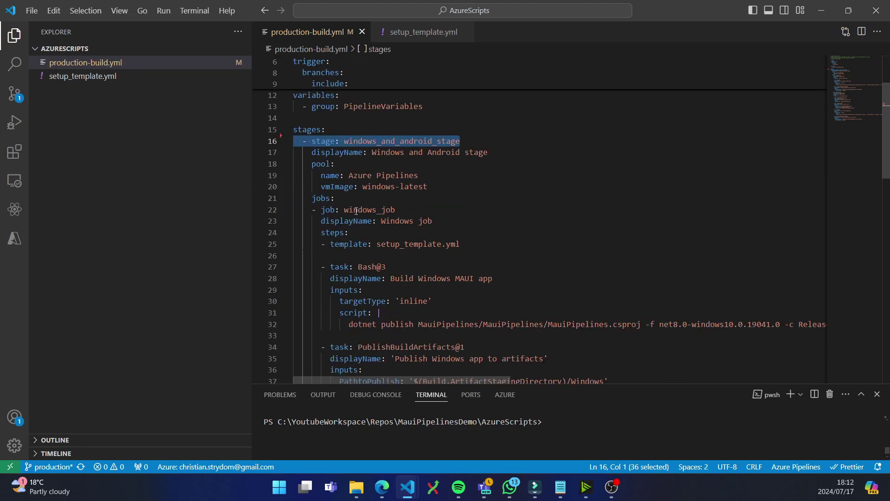
{"action": "double_click", "coordinate": [356, 211]}
{"action": "scroll", "coordinate": [401, 223], "scroll_direction": "down", "scroll_amount": 5}
{"action": "double_click", "coordinate": [366, 262]}
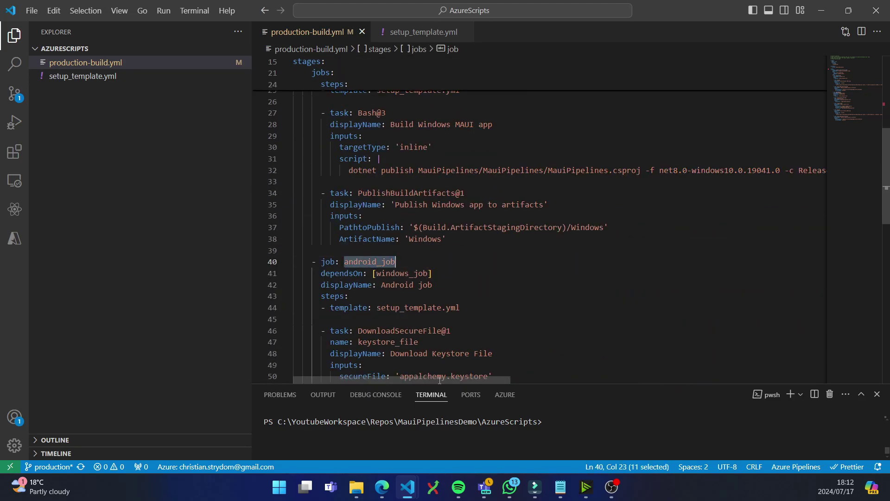
{"action": "double_click", "coordinate": [336, 273]}
{"action": "double_click", "coordinate": [401, 273]}
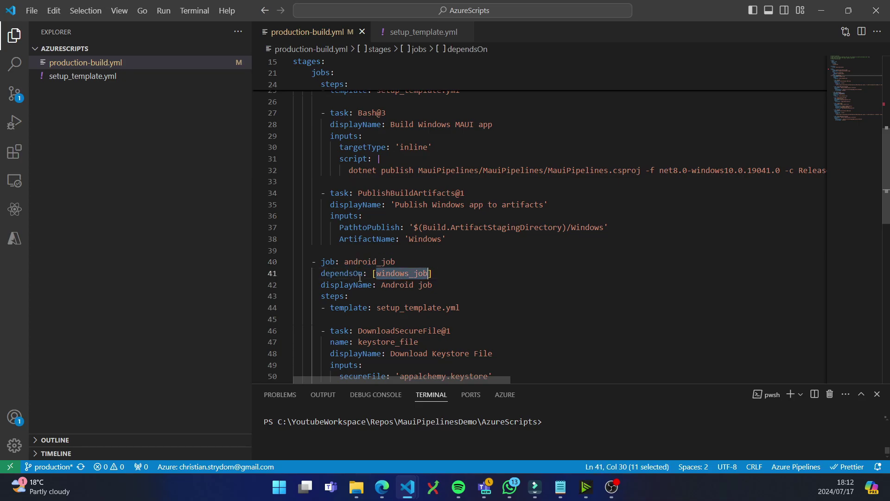
{"action": "left_click_drag", "start_coordinate": [401, 273], "coordinate": [325, 261]}
{"action": "left_click", "coordinate": [357, 262]}
{"action": "left_click", "coordinate": [390, 273]}
{"action": "scroll", "coordinate": [398, 155], "scroll_direction": "down", "scroll_amount": 6}
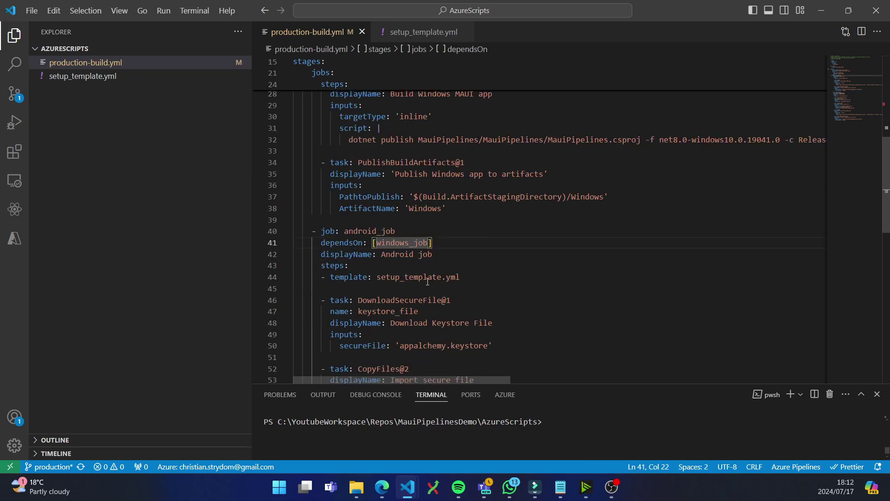
{"action": "scroll", "coordinate": [397, 156], "scroll_direction": "up", "scroll_amount": 4}
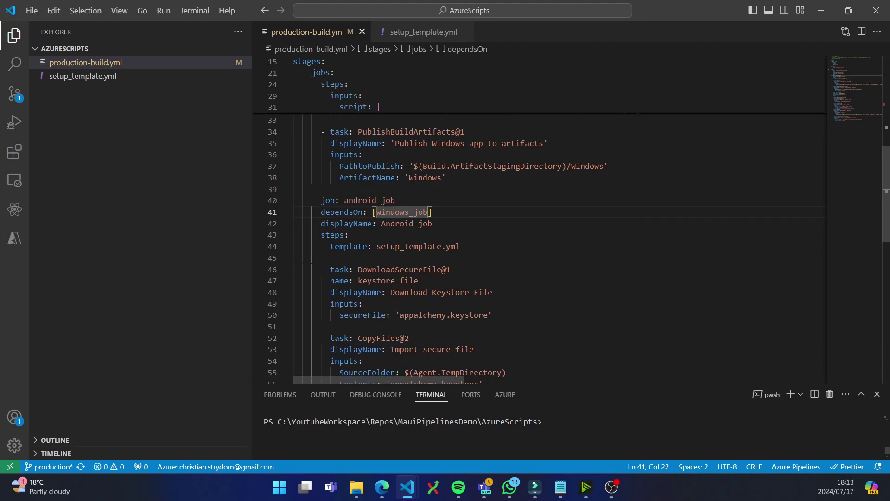
Open setup_template.yml and review all of its shared setup steps
{"action": "left_click", "coordinate": [71, 76]}
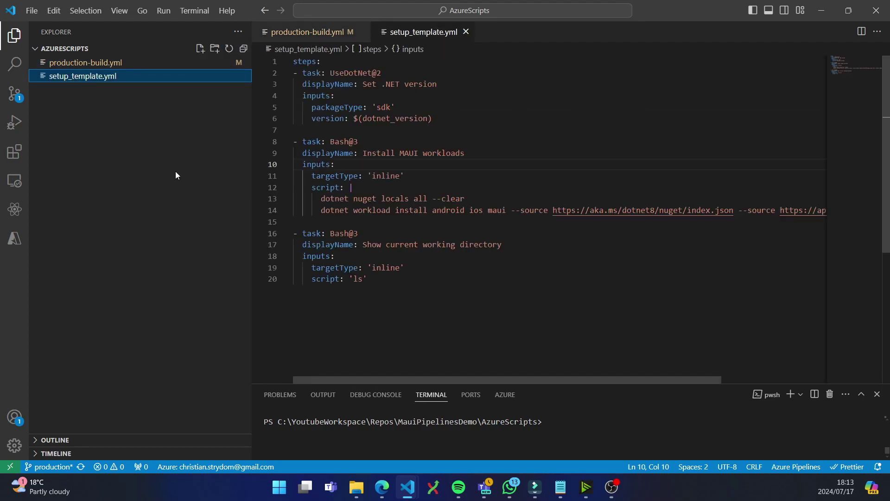
{"action": "left_click_drag", "start_coordinate": [457, 305], "coordinate": [229, 34]}
{"action": "left_click_drag", "start_coordinate": [385, 301], "coordinate": [233, 65]}
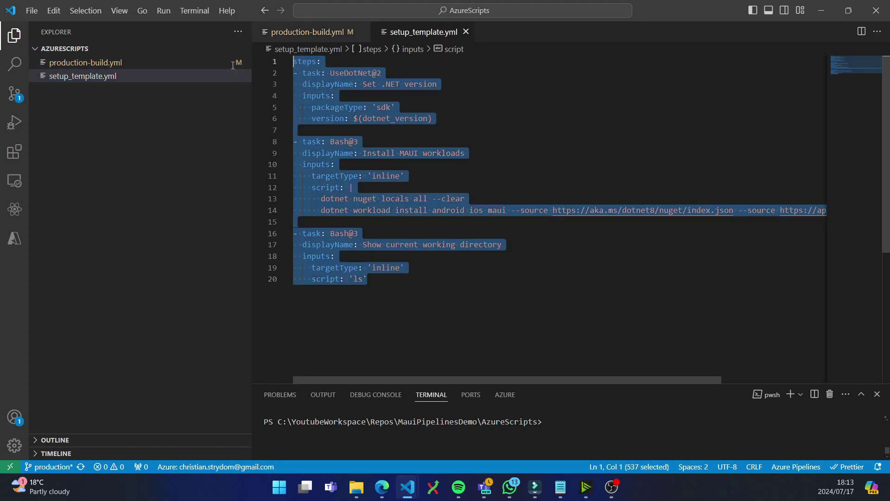
Comment out the entire windows_and_android_stage block in production-build.yml, through the Android artifact publishing task
{"action": "left_click", "coordinate": [112, 65]}
{"action": "scroll", "coordinate": [447, 308], "scroll_direction": "up", "scroll_amount": 10}
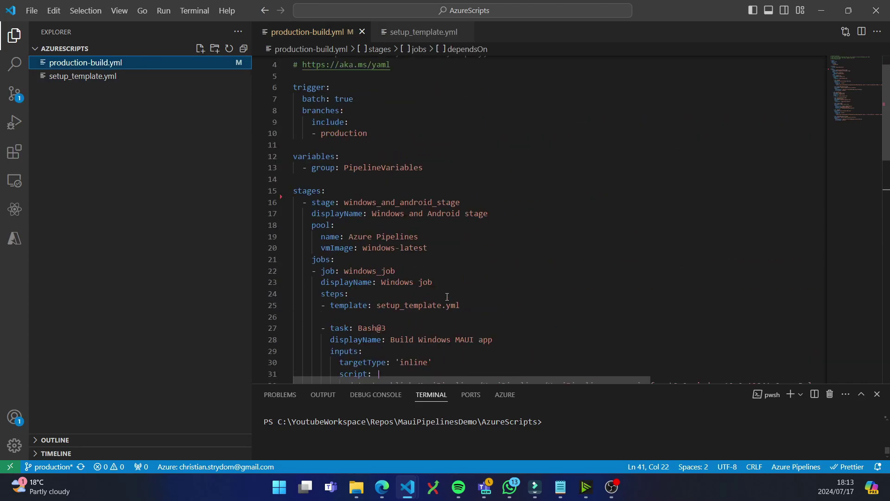
{"action": "scroll", "coordinate": [447, 297], "scroll_direction": "up", "scroll_amount": 1}
{"action": "left_click", "coordinate": [357, 223]}
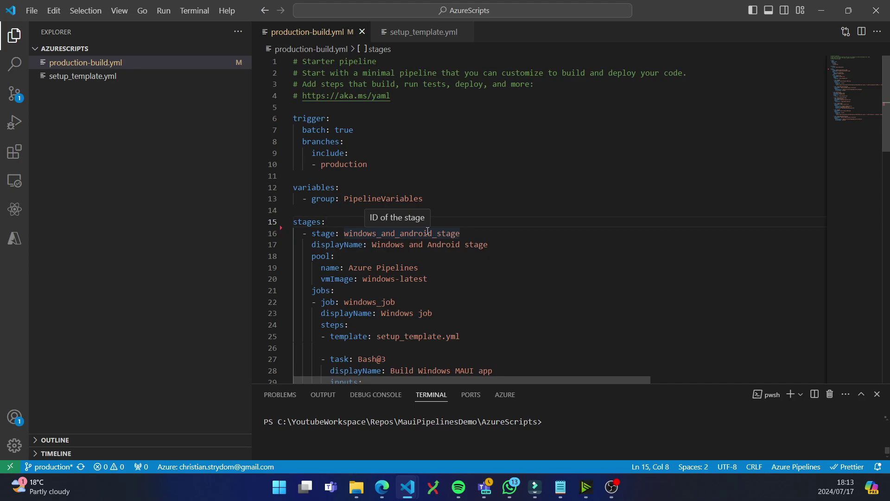
{"action": "scroll", "coordinate": [428, 231], "scroll_direction": "down", "scroll_amount": 3}
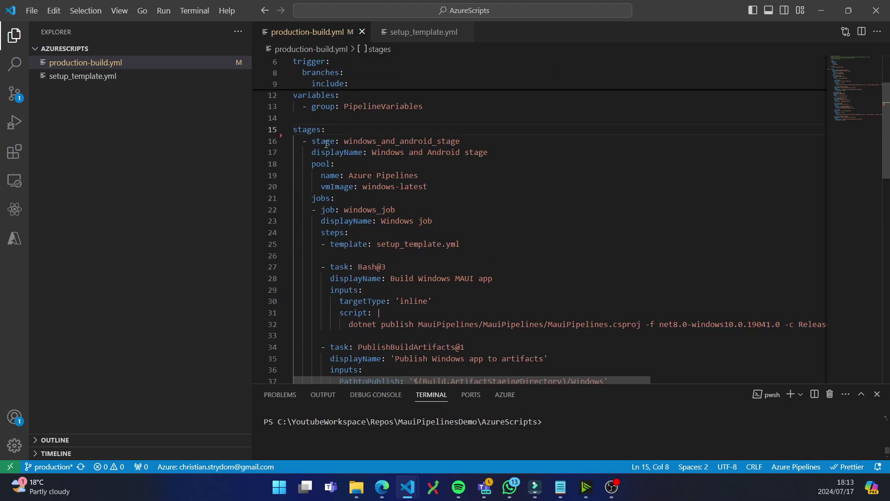
{"action": "left_click_drag", "start_coordinate": [294, 142], "coordinate": [511, 224]}
{"action": "scroll", "coordinate": [399, 194], "scroll_direction": "down", "scroll_amount": 15}
{"action": "scroll", "coordinate": [409, 226], "scroll_direction": "up", "scroll_amount": 20}
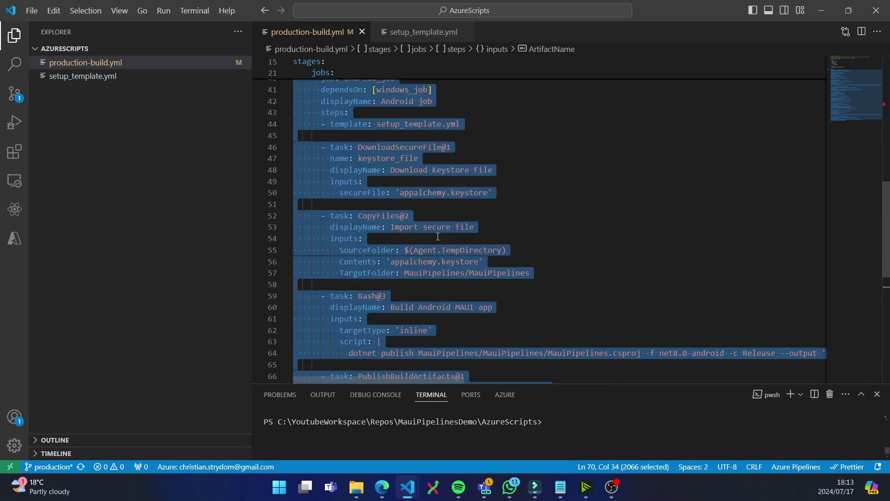
{"action": "key", "text": "ctrl+slash"}
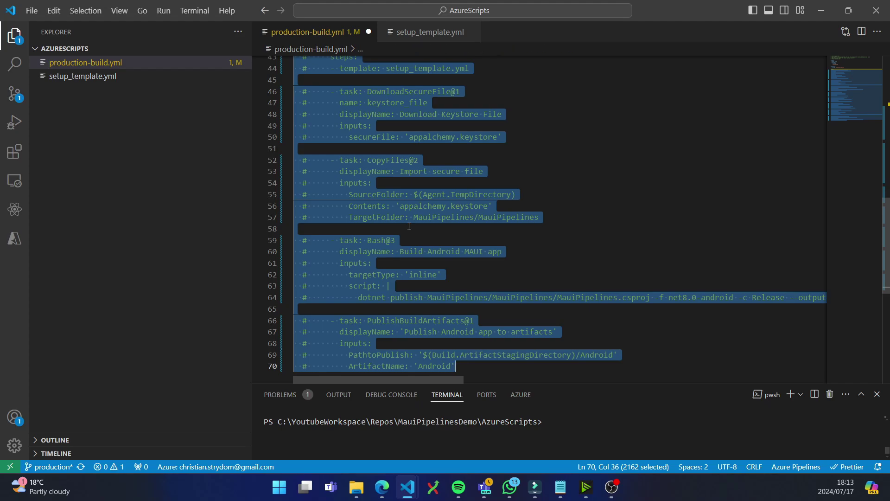
Add a stage named ios_stage with the display name iOS Stage under stages, above the commented-out block
{"action": "scroll", "coordinate": [409, 226], "scroll_direction": "up", "scroll_amount": 14}
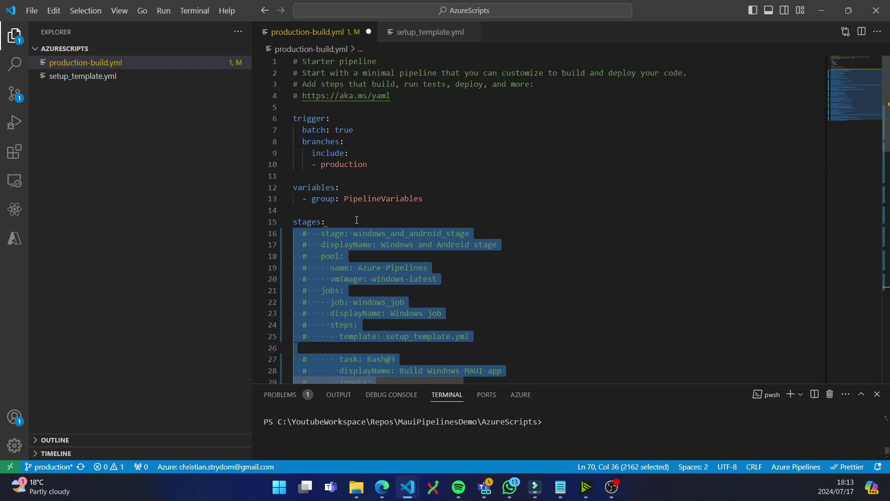
{"action": "left_click", "coordinate": [436, 235]}
{"action": "type", "text": "-"}
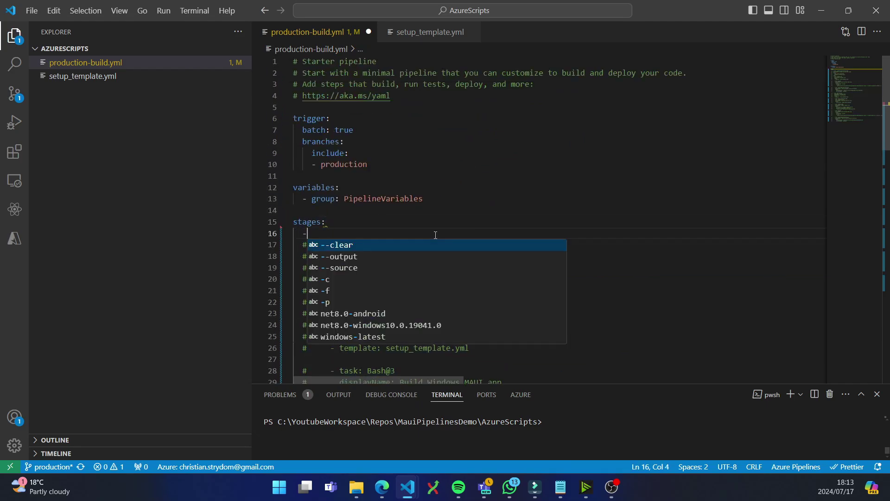
{"action": "type", "text": "stage: "}
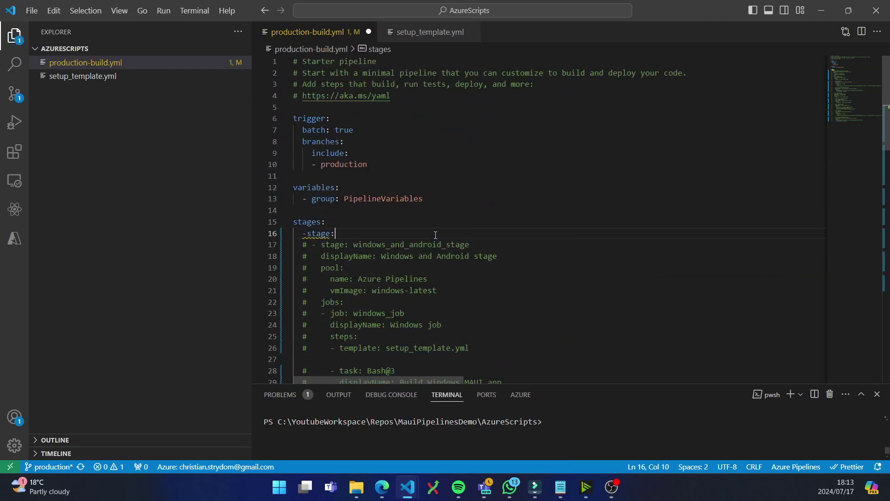
{"action": "type", "text": "i"}
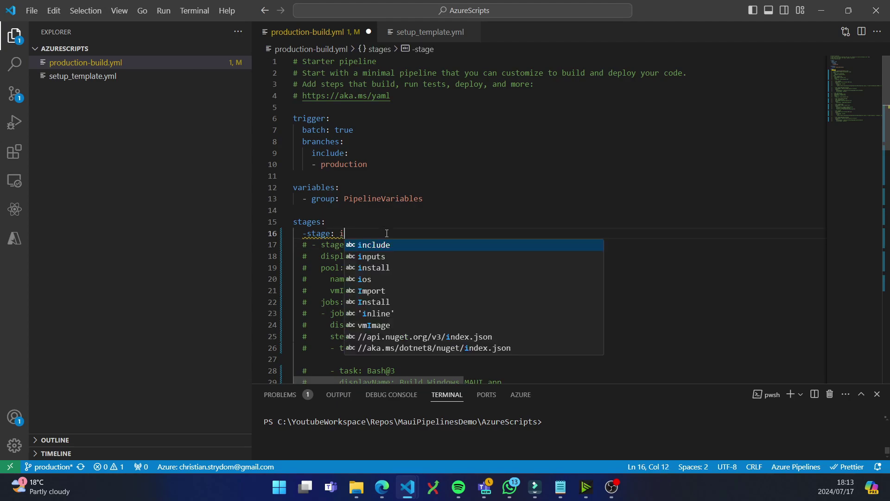
{"action": "type", "text": "os_stage"}
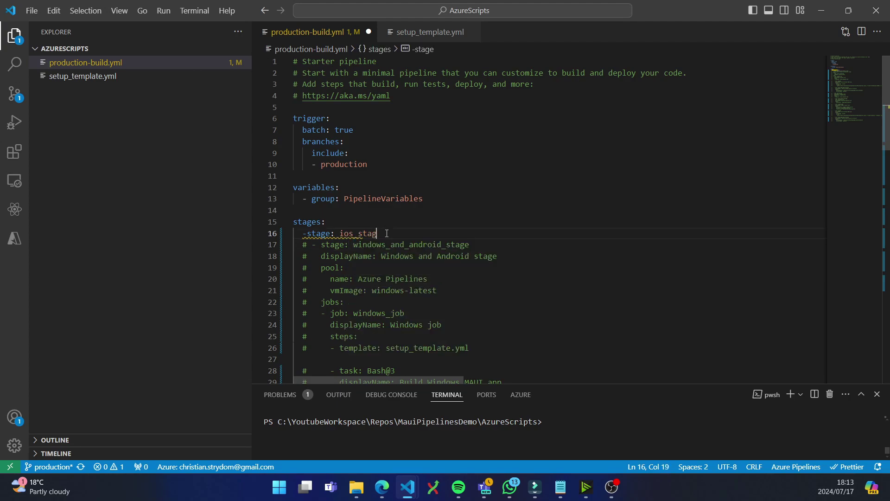
{"action": "key", "text": "Return"}
{"action": "left_click", "coordinate": [307, 233]}
{"action": "left_click", "coordinate": [321, 245]}
{"action": "key", "text": "Tab"}
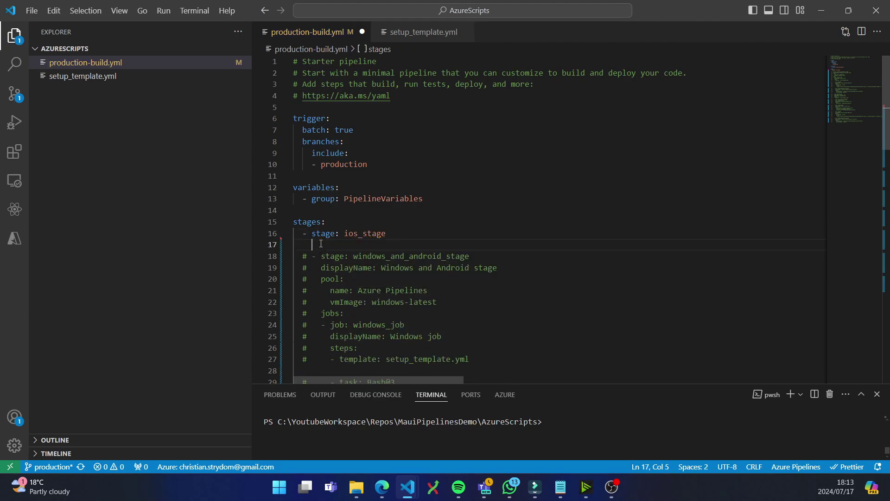
{"action": "type", "text": "displayName: "}
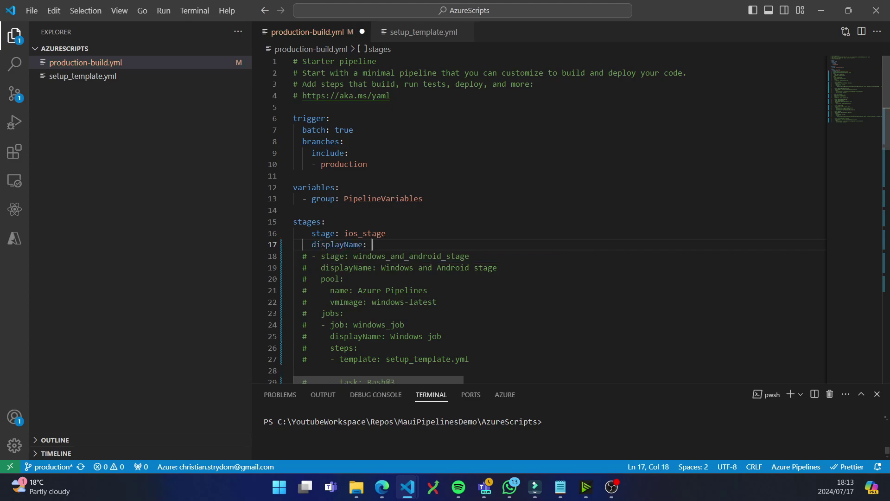
{"action": "type", "text": "iOS Stage"}
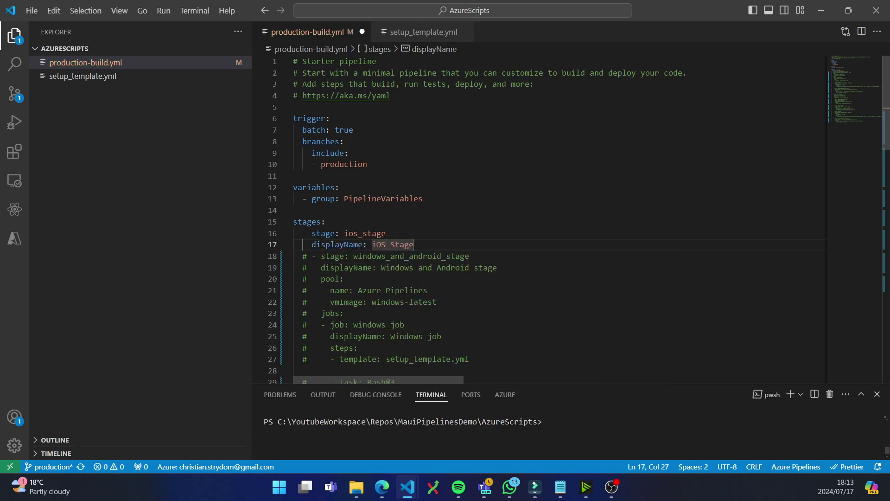
Give ios_stage a pool with the name Azure Pipelines, copied from the commented-out stage, and add an empty vmImage key
{"action": "key", "text": "Return"}
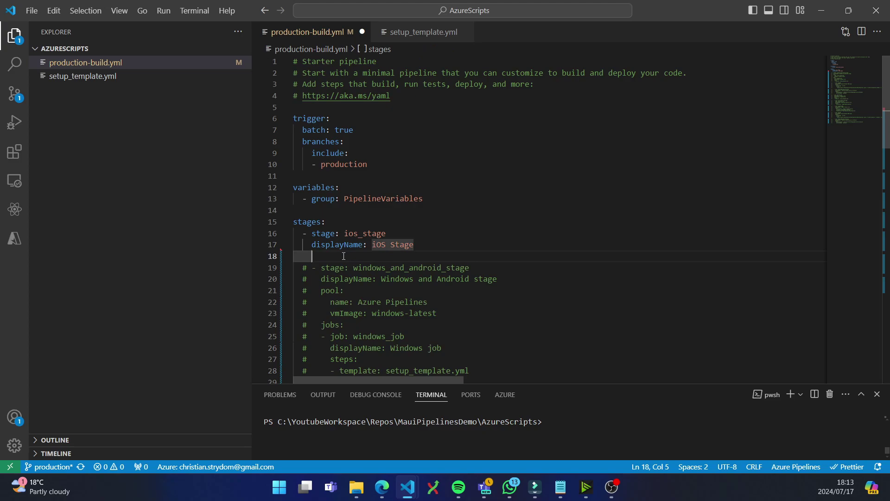
{"action": "type", "text": "poo"}
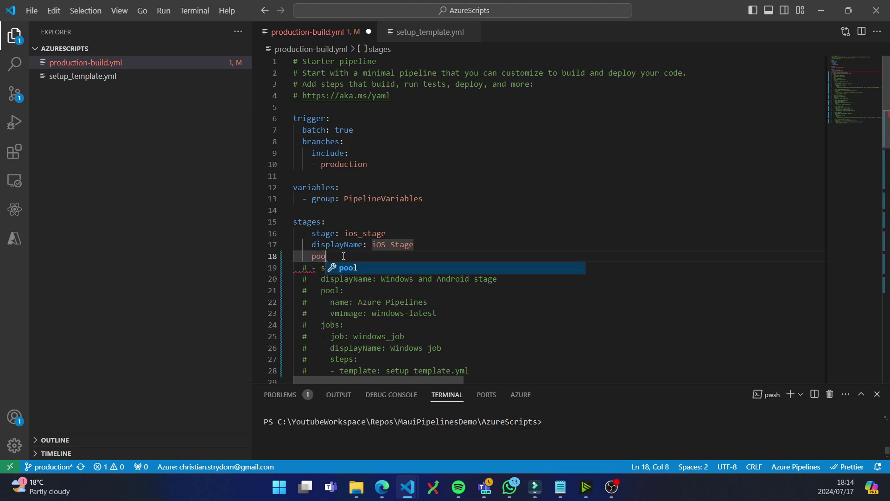
{"action": "key", "text": "Return"}
{"action": "key", "text": "Return"}
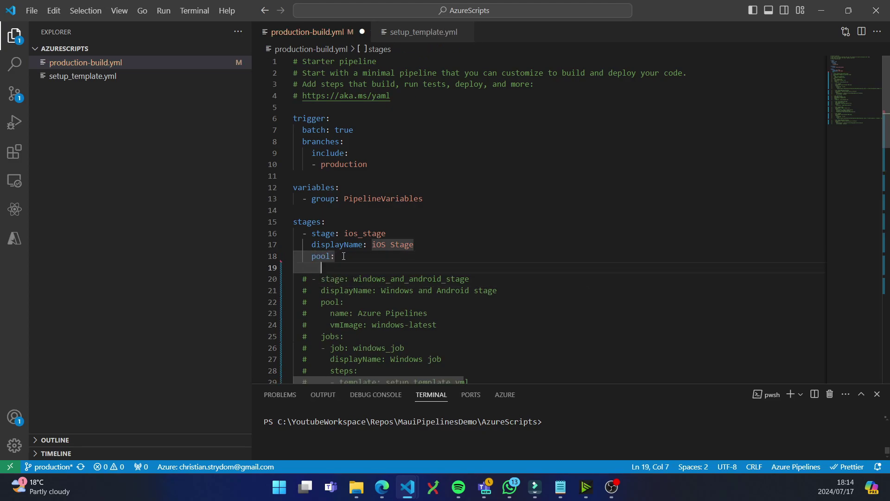
{"action": "left_click_drag", "start_coordinate": [424, 314], "coordinate": [330, 314]}
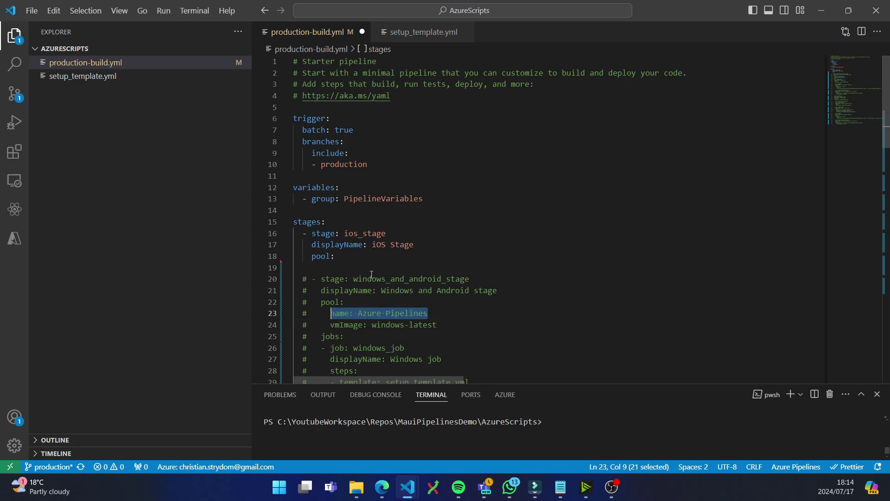
{"action": "key", "text": "ctrl+c"}
{"action": "left_click", "coordinate": [353, 268]}
{"action": "key", "text": "ctrl+v"}
{"action": "scroll", "coordinate": [380, 242], "scroll_direction": "down", "scroll_amount": 1}
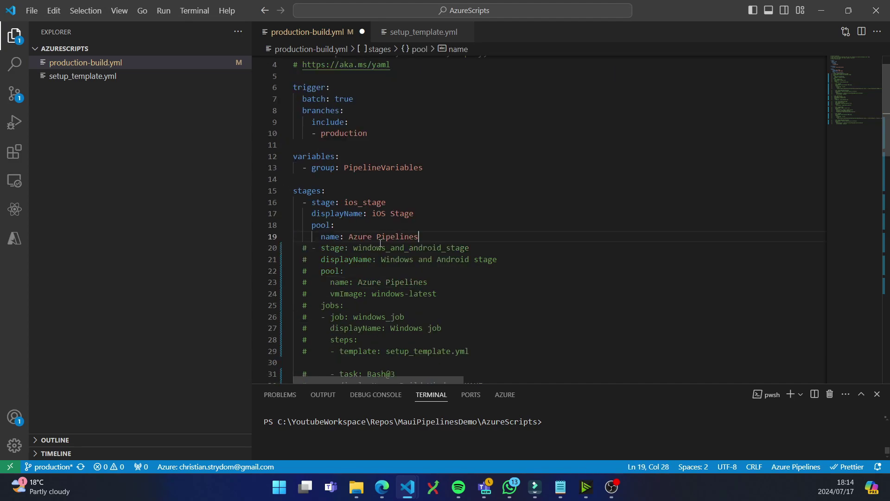
{"action": "key", "text": "Return"}
{"action": "left_click_drag", "start_coordinate": [372, 305], "coordinate": [334, 247]}
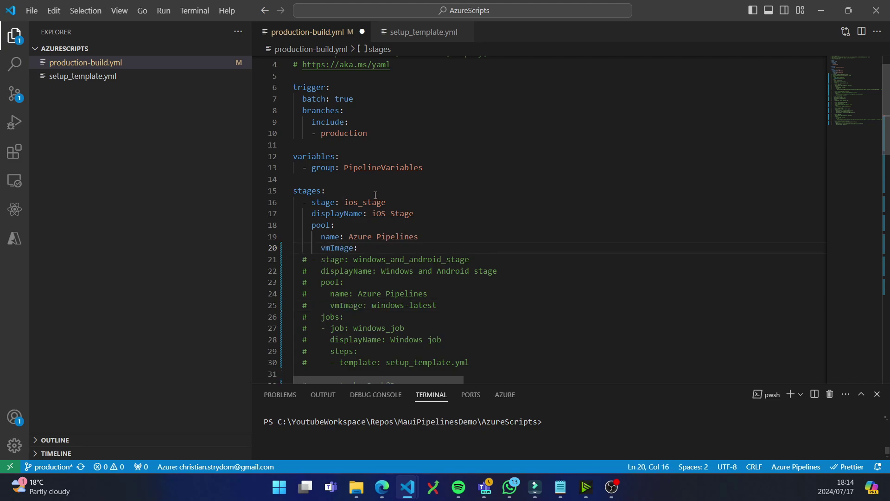
Open the YAML reference linked in the file's header comment and go to its pool definition page
{"action": "scroll", "coordinate": [472, 267], "scroll_direction": "up", "scroll_amount": 1}
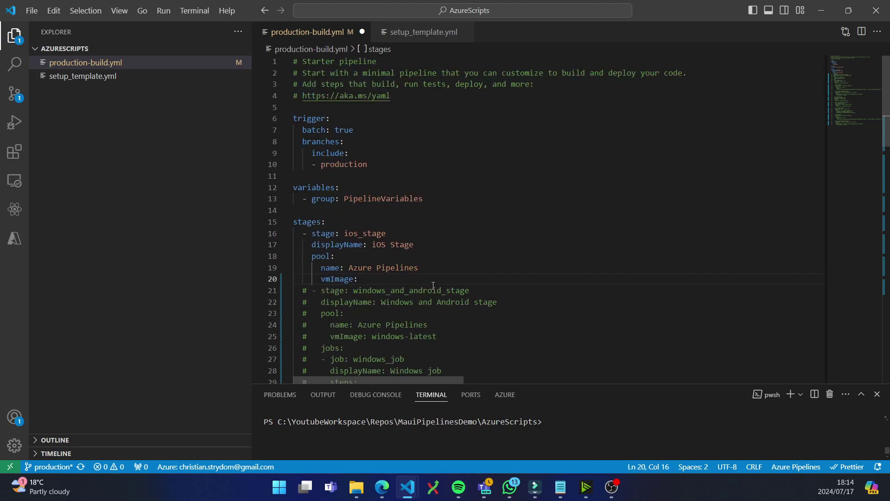
{"action": "left_click", "coordinate": [367, 98]}
{"action": "left_click", "coordinate": [367, 98], "text": "ctrl"}
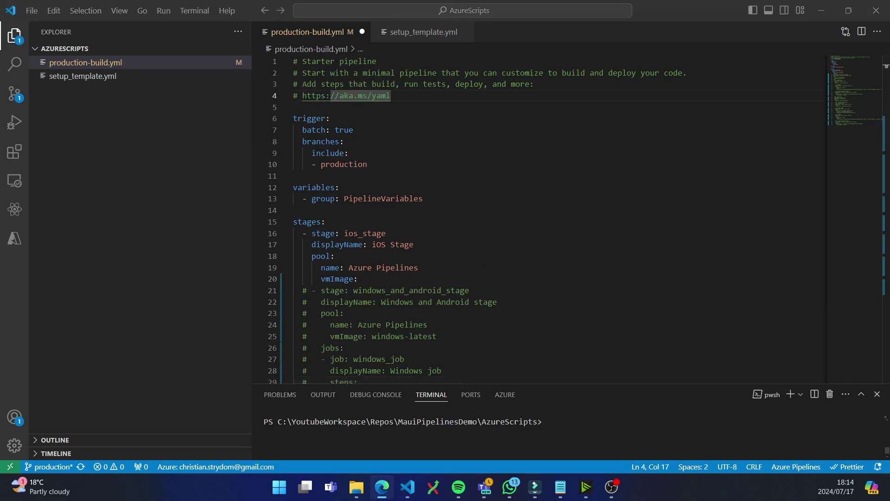
{"action": "double_click", "coordinate": [537, 89]}
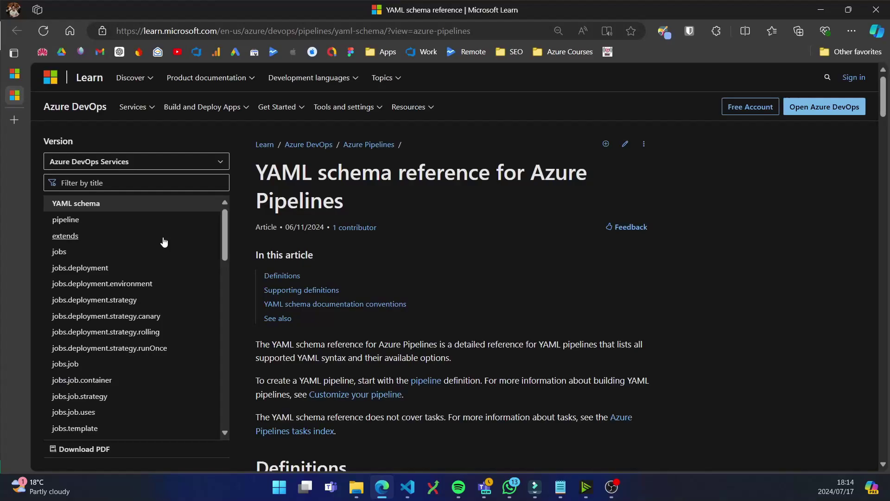
{"action": "scroll", "coordinate": [121, 323], "scroll_direction": "down", "scroll_amount": 1}
{"action": "scroll", "coordinate": [93, 320], "scroll_direction": "up", "scroll_amount": 1}
{"action": "scroll", "coordinate": [62, 296], "scroll_direction": "down", "scroll_amount": 5}
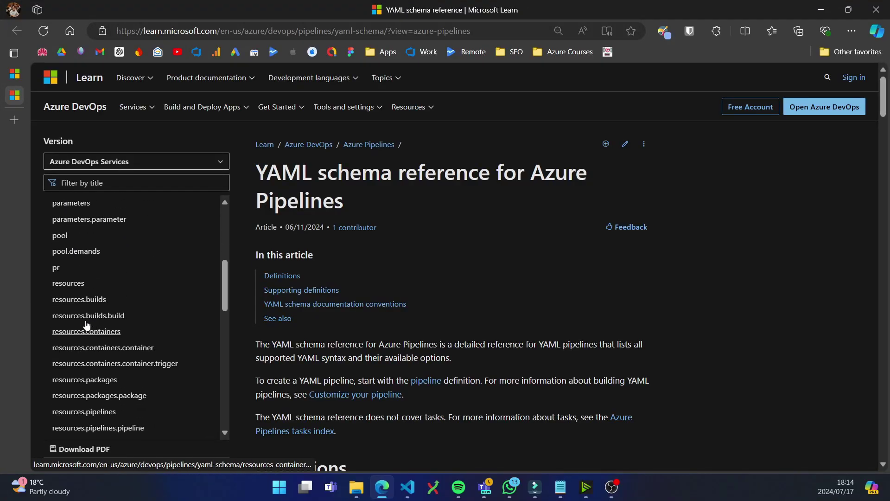
{"action": "left_click", "coordinate": [63, 236]}
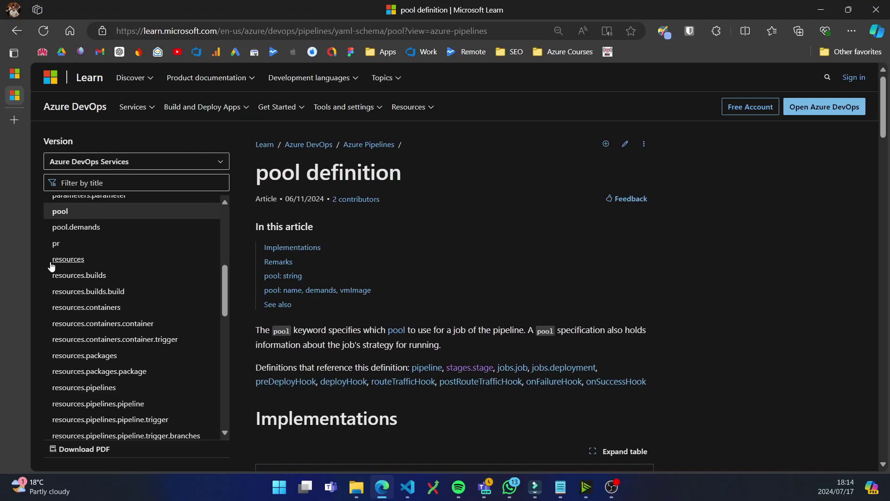
Follow the hosted images link in the pool examples and find the Software table of Microsoft-hosted agent images
{"action": "scroll", "coordinate": [568, 407], "scroll_direction": "down", "scroll_amount": 20}
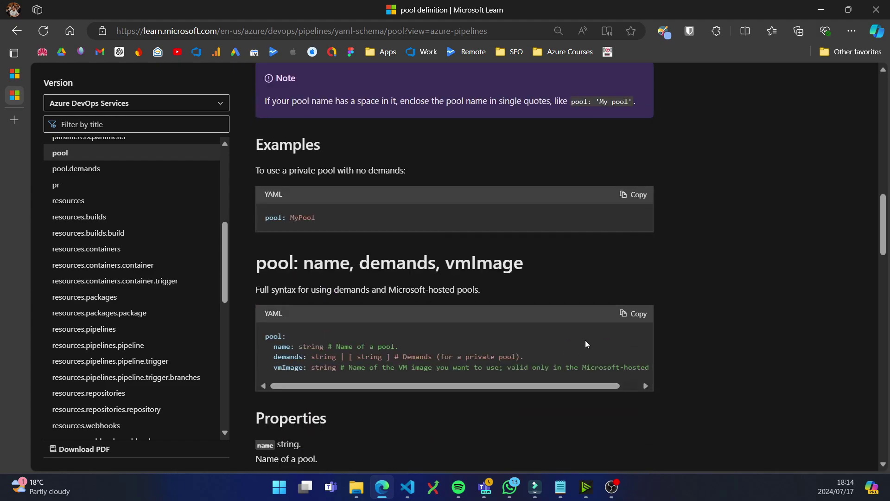
{"action": "scroll", "coordinate": [583, 342], "scroll_direction": "down", "scroll_amount": 1}
{"action": "left_click", "coordinate": [589, 332]}
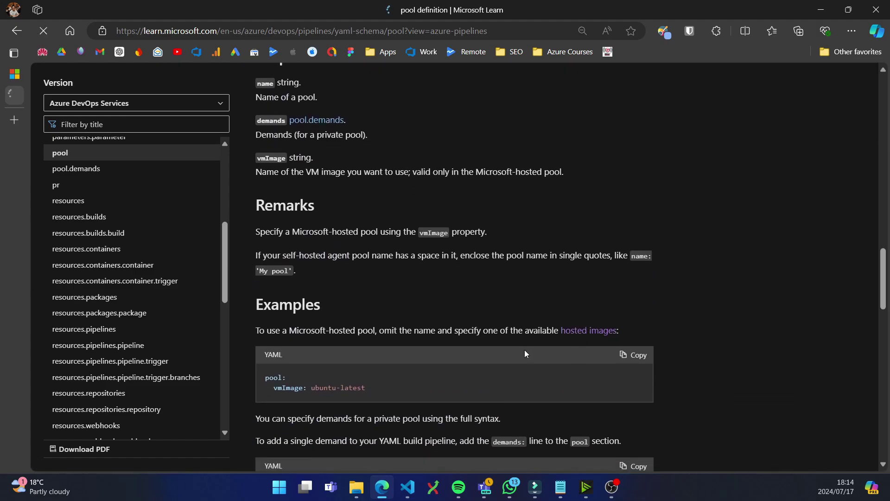
{"action": "scroll", "coordinate": [528, 409], "scroll_direction": "down", "scroll_amount": 20}
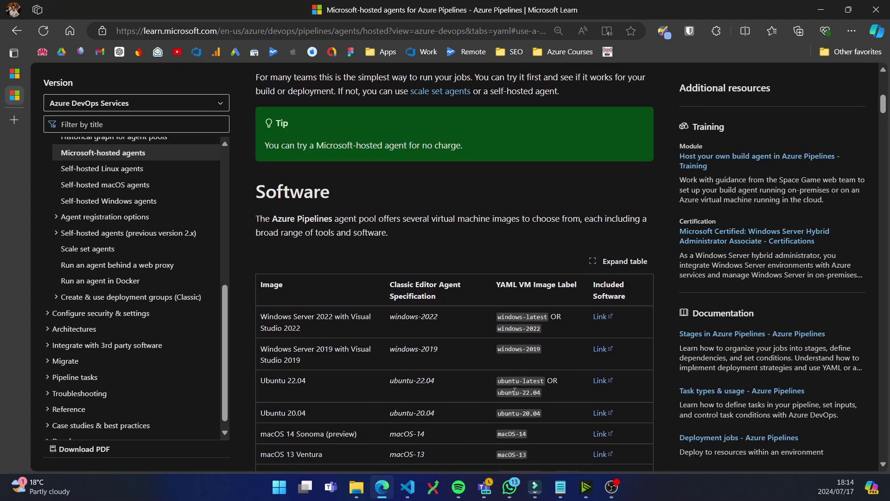
Examine the YAML VM image labels in the Software table, comparing macOS-latest and macOS-12 for macOS 12 Monterey
{"action": "left_click_drag", "start_coordinate": [253, 165], "coordinate": [526, 391]}
{"action": "left_click", "coordinate": [484, 357]}
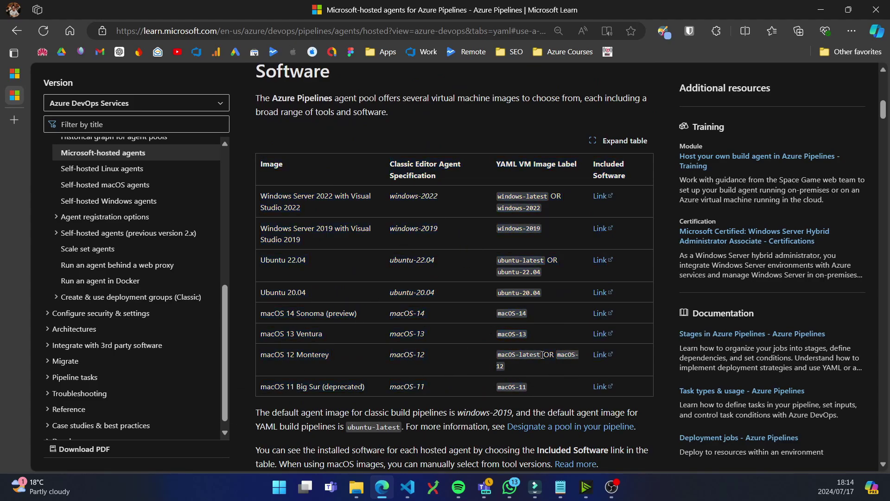
{"action": "left_click", "coordinate": [488, 356]}
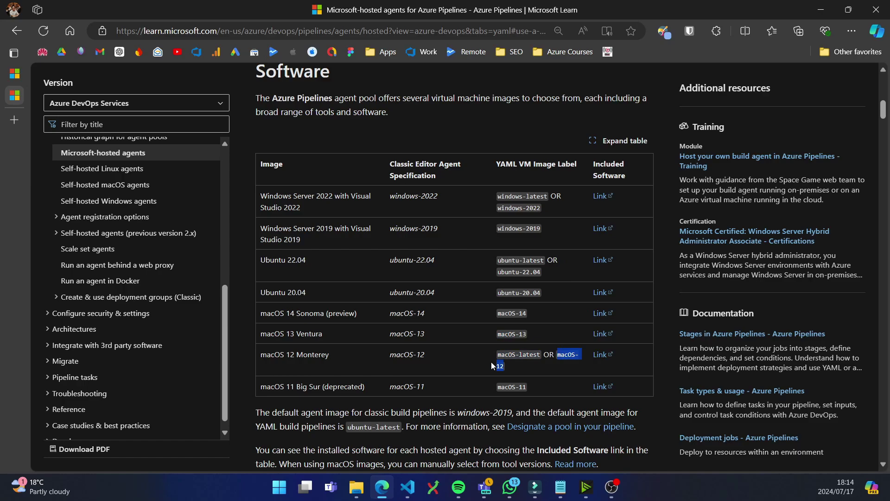
{"action": "left_click_drag", "start_coordinate": [541, 355], "coordinate": [497, 355]}
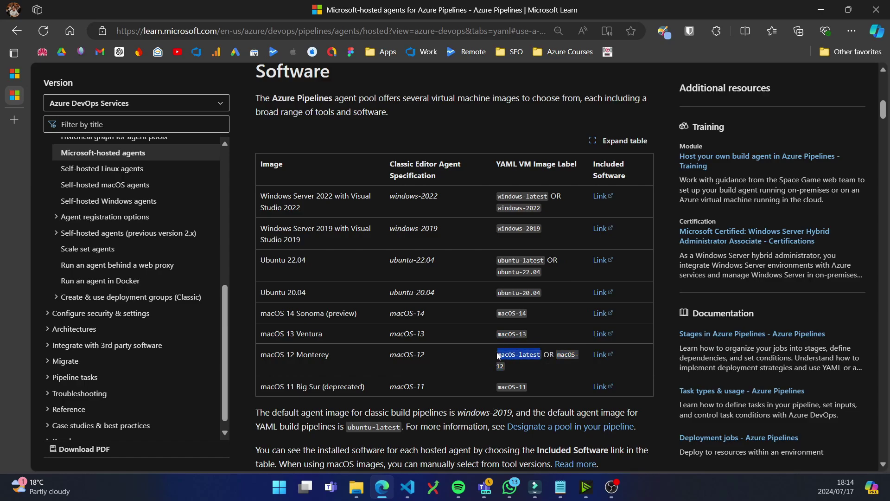
{"action": "left_click_drag", "start_coordinate": [557, 355], "coordinate": [560, 370]}
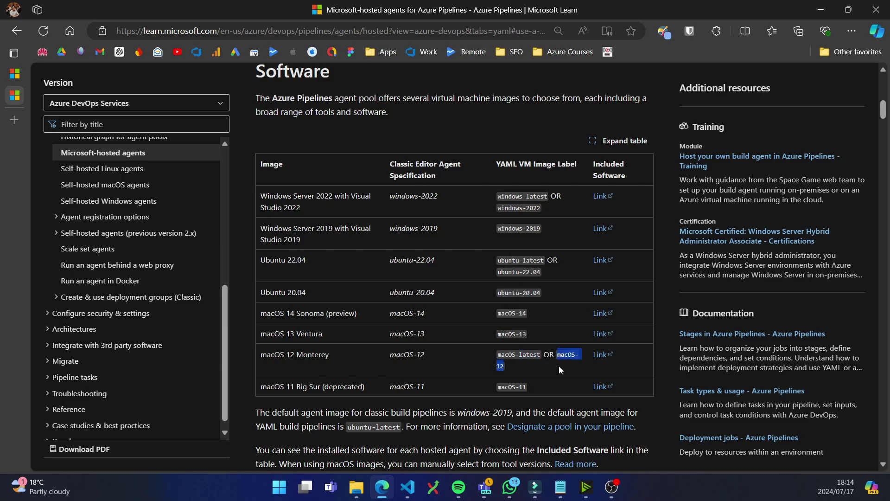
Copy the macOS 13 Ventura image label and set the iOS stage's vmImage to macOS-13 in production-build.yml, with a single space before it
{"action": "left_click_drag", "start_coordinate": [531, 333], "coordinate": [491, 335]}
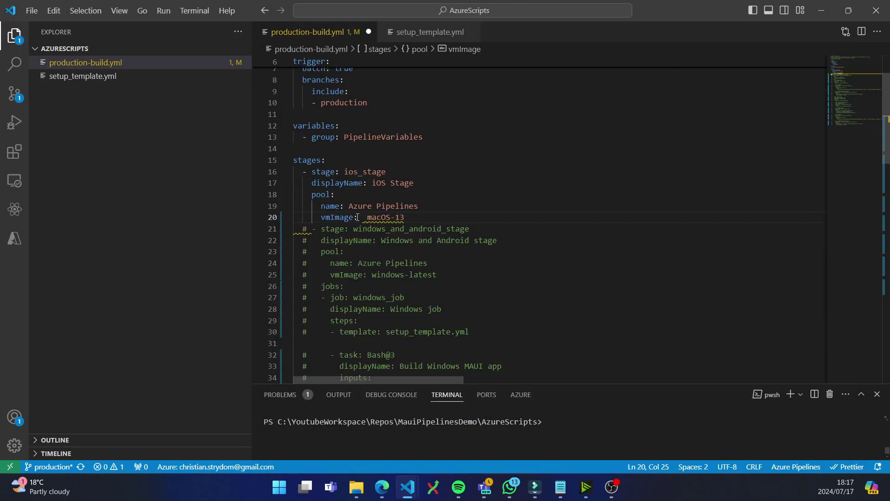
{"action": "left_click", "coordinate": [367, 217]}
{"action": "key", "text": "BackSpace"}
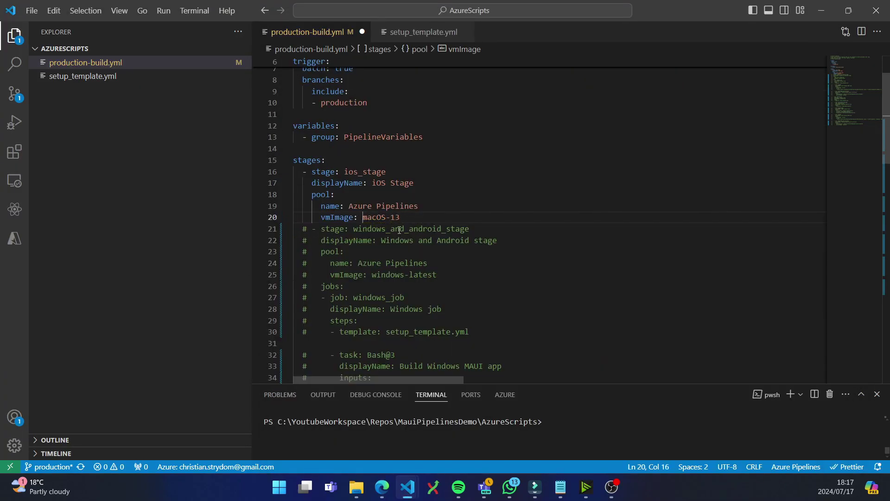
Add a jobs section to ios_stage containing a job named ios_job with the display name iOS Job
{"action": "left_click", "coordinate": [408, 217]}
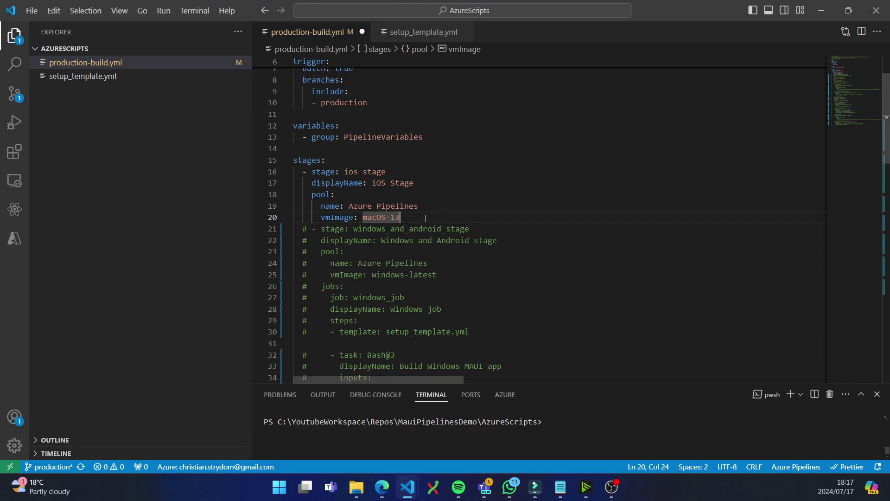
{"action": "key", "text": "Return"}
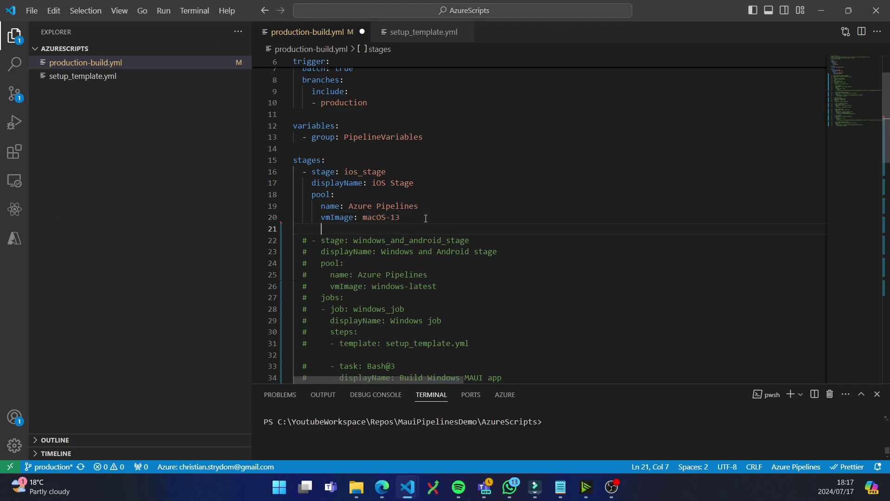
{"action": "type", "text": "job"}
{"action": "key", "text": "Return"}
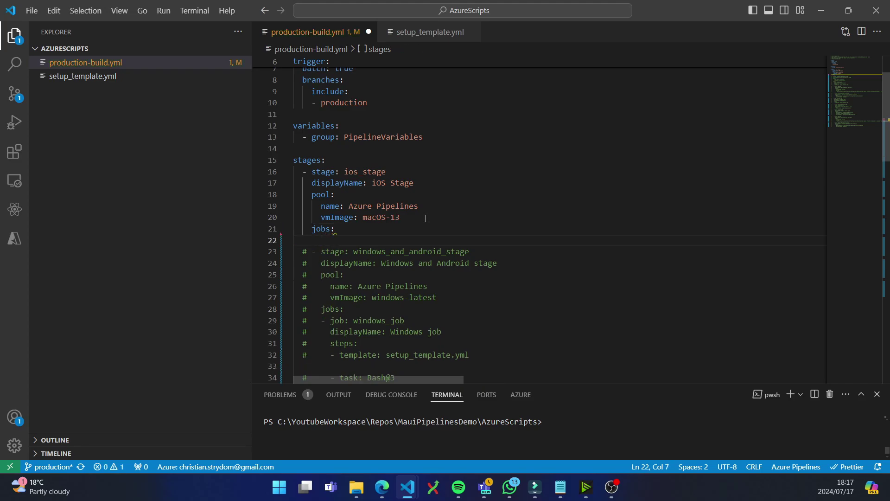
{"action": "type", "text": "- job: "}
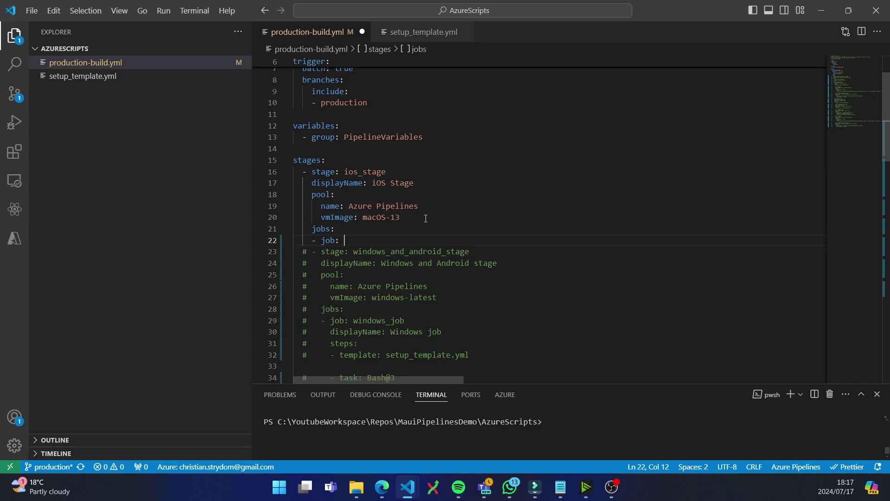
{"action": "type", "text": "ios_"}
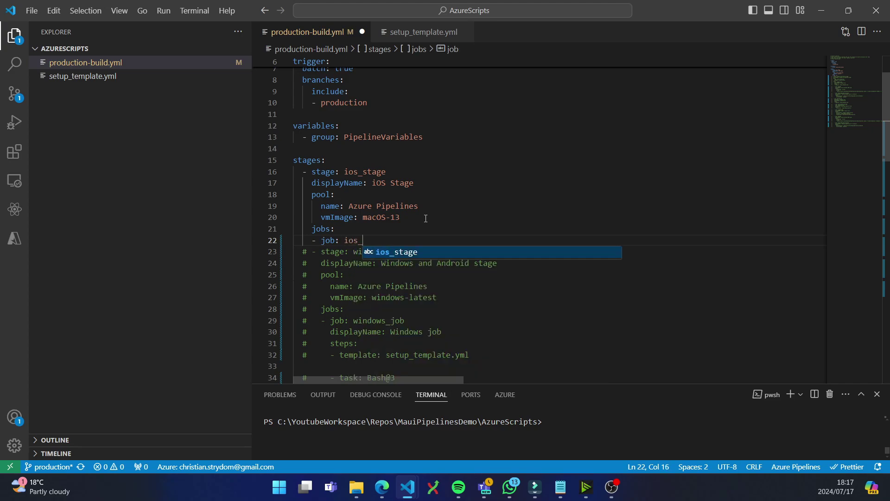
{"action": "type", "text": "job"}
{"action": "key", "text": "Return"}
{"action": "type", "text": "displayName: "}
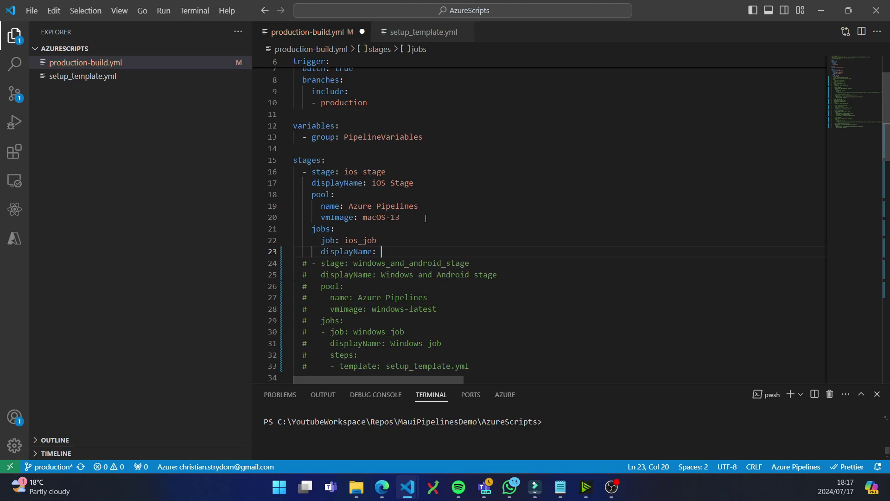
{"action": "type", "text": "iOS Job"}
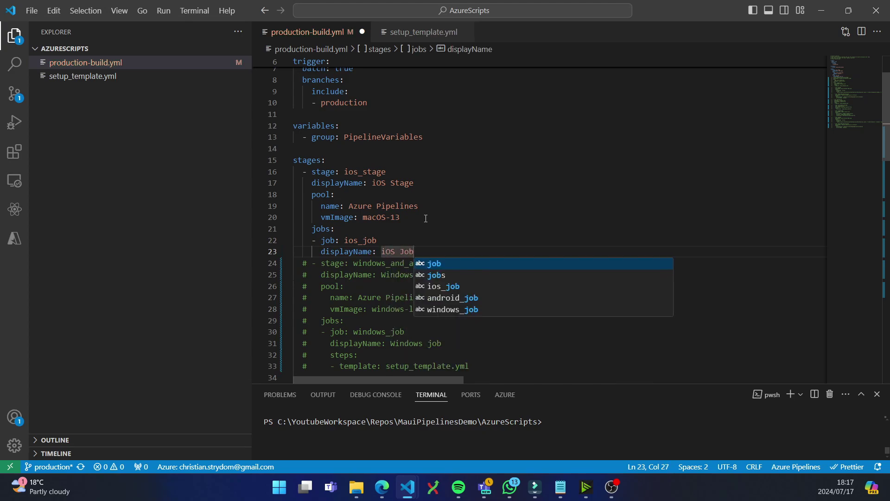
Add a steps section to ios_job and leave an empty, dash-free indented line beneath it
{"action": "key", "text": "Escape"}
{"action": "key", "text": "Return"}
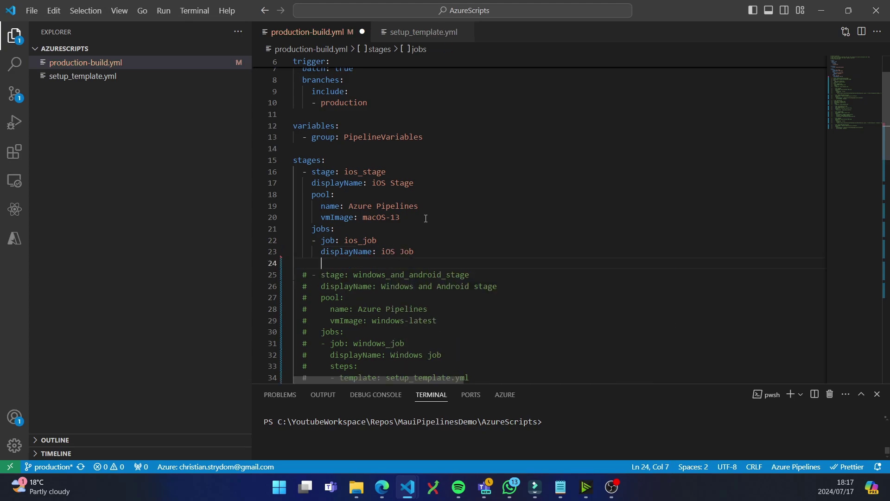
{"action": "type", "text": "ste"}
{"action": "key", "text": "Return"}
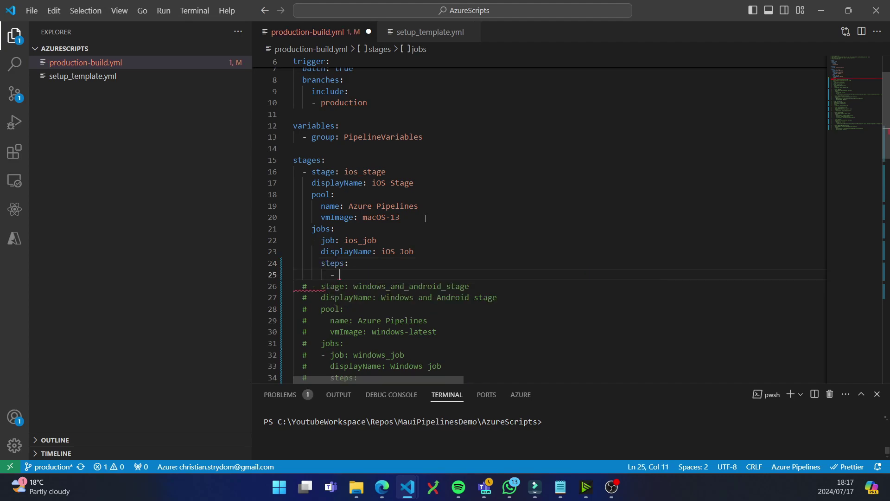
{"action": "scroll", "coordinate": [425, 218], "scroll_direction": "down", "scroll_amount": 3}
{"action": "key", "text": "BackSpace"}
{"action": "key", "text": "BackSpace"}
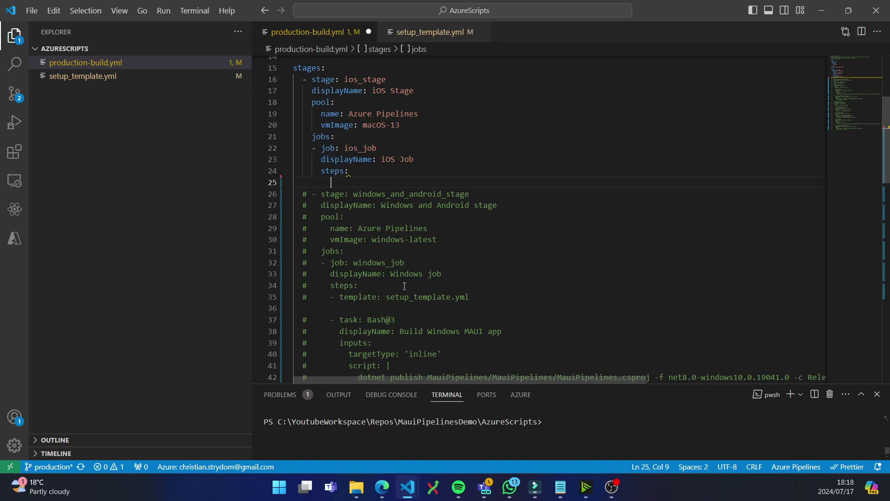
Copy the setup_template.yml template entry from the commented Windows job into the steps of ios_job
{"action": "left_click", "coordinate": [479, 300]}
{"action": "key", "text": "shift+Home"}
{"action": "key", "text": "shift+Right"}
{"action": "key", "text": "shift+Right"}
{"action": "key", "text": "shift+Right"}
{"action": "key", "text": "shift+Right"}
{"action": "key", "text": "shift+Right"}
{"action": "key", "text": "shift+Right"}
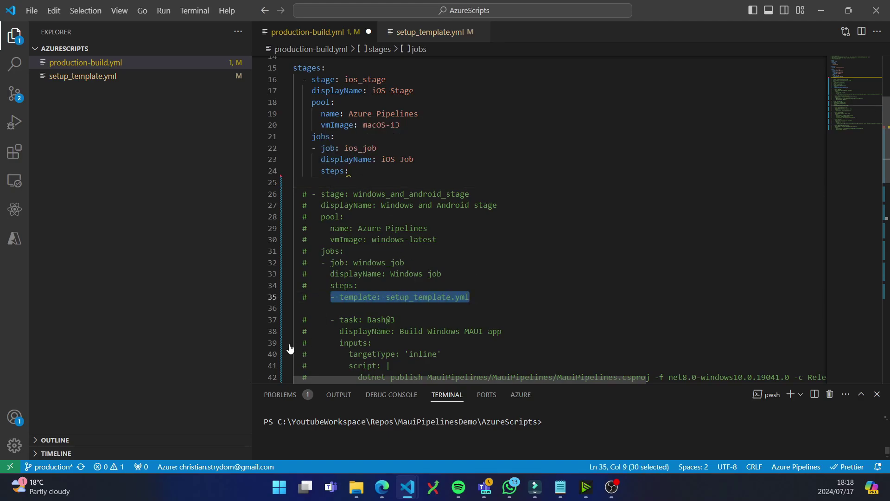
{"action": "key", "text": "ctrl+c"}
{"action": "left_click", "coordinate": [353, 182]}
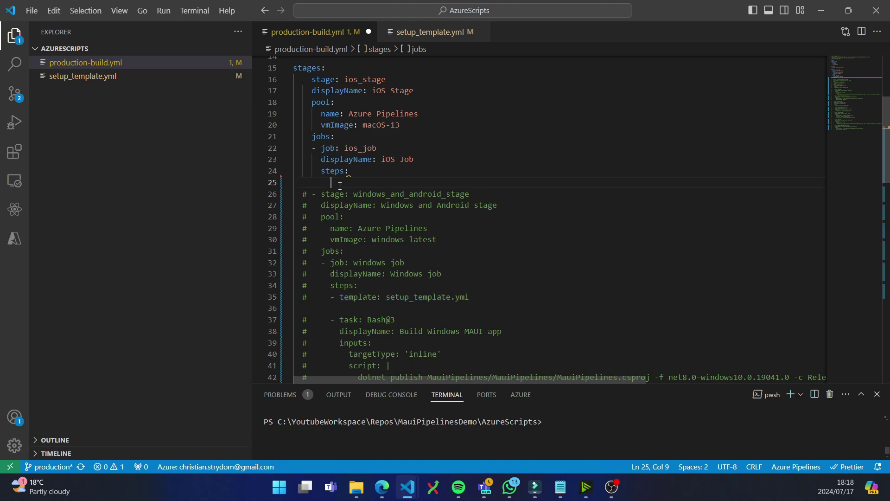
{"action": "key", "text": "ctrl+v"}
{"action": "double_click", "coordinate": [402, 182]}
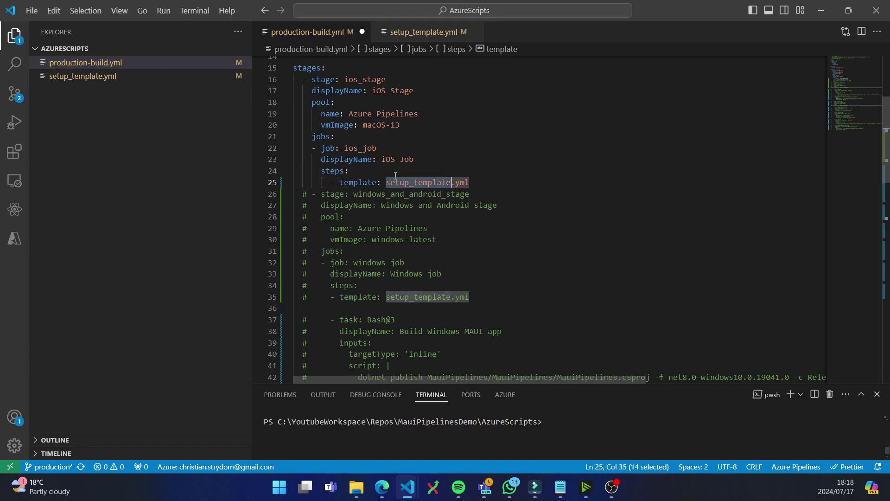
Add the ios workload between android and maui in the dotnet workload install command of setup_template.yml and save the file
{"action": "left_click", "coordinate": [94, 78]}
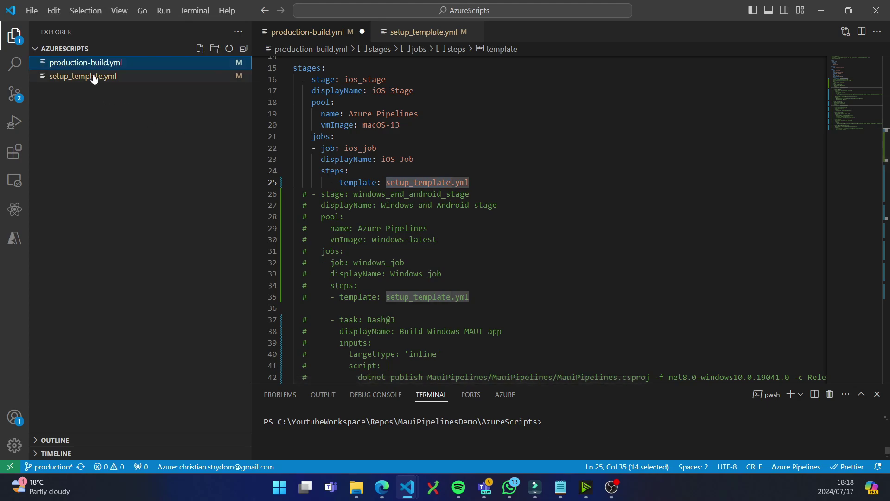
{"action": "left_click", "coordinate": [94, 77]}
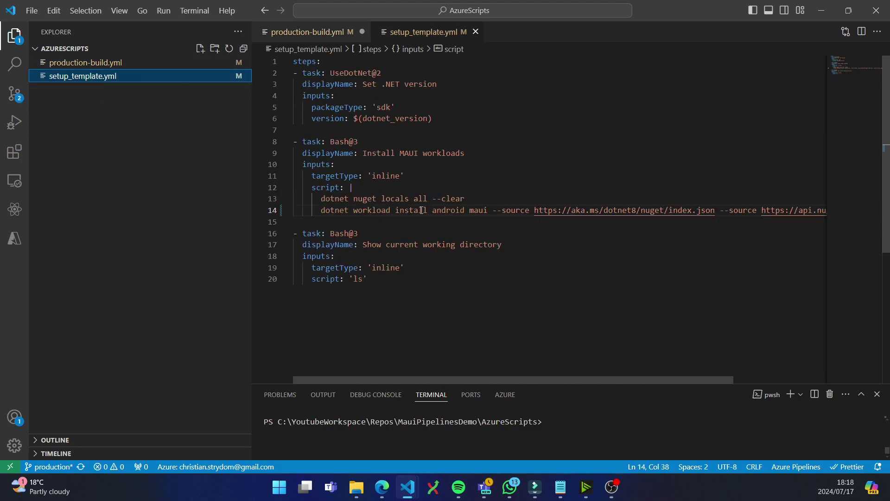
{"action": "left_click", "coordinate": [467, 211]}
{"action": "type", "text": "ios"}
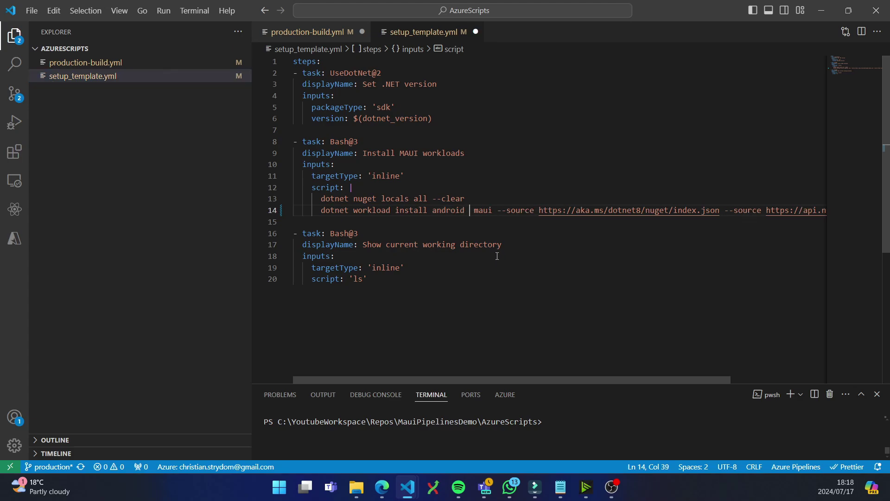
{"action": "left_click", "coordinate": [523, 130]}
{"action": "key", "text": "ctrl+s"}
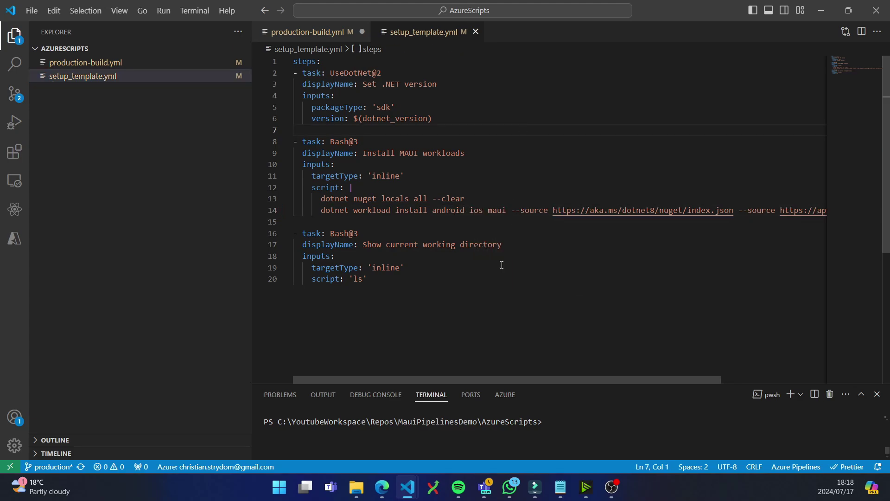
{"action": "left_click", "coordinate": [470, 212]}
In production-build.yml, copy the commented Build Windows MAUI app Bash task below the iOS job's template step, separated by a blank line
{"action": "left_click", "coordinate": [86, 62]}
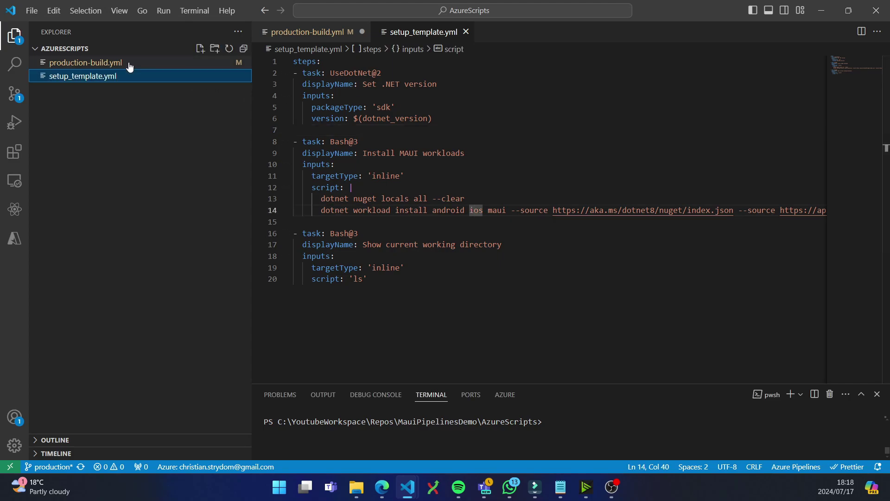
{"action": "left_click", "coordinate": [496, 187]}
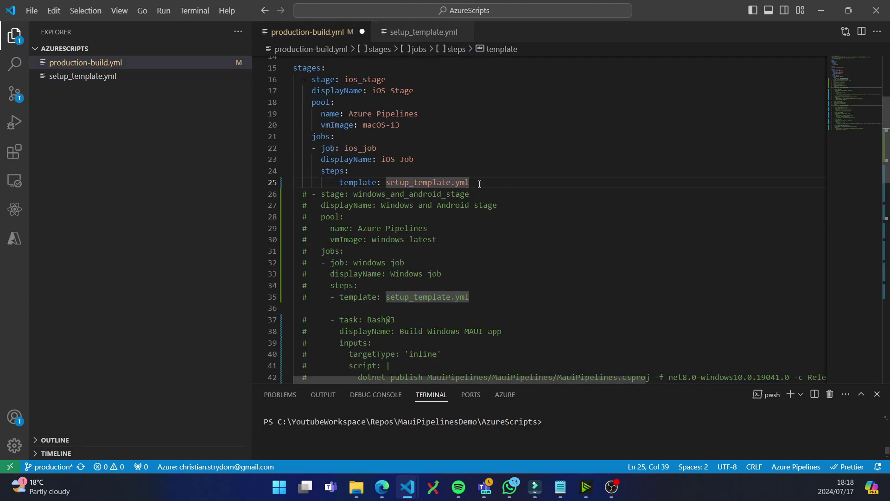
{"action": "key", "text": "Return"}
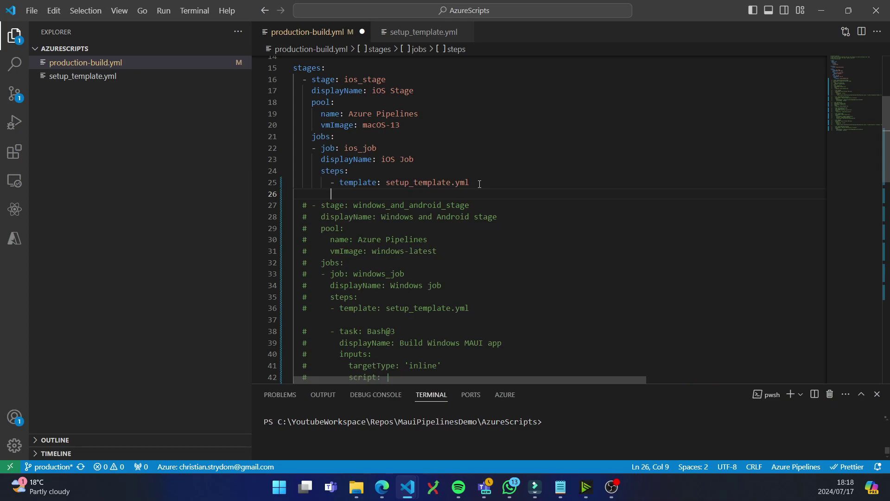
{"action": "scroll", "coordinate": [473, 167], "scroll_direction": "down", "scroll_amount": 1}
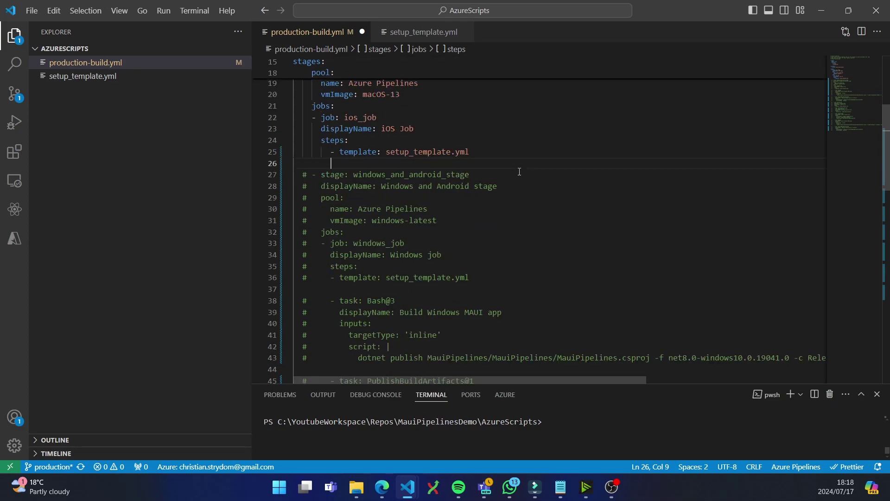
{"action": "scroll", "coordinate": [519, 171], "scroll_direction": "down", "scroll_amount": 1}
{"action": "scroll", "coordinate": [519, 172], "scroll_direction": "up", "scroll_amount": 1}
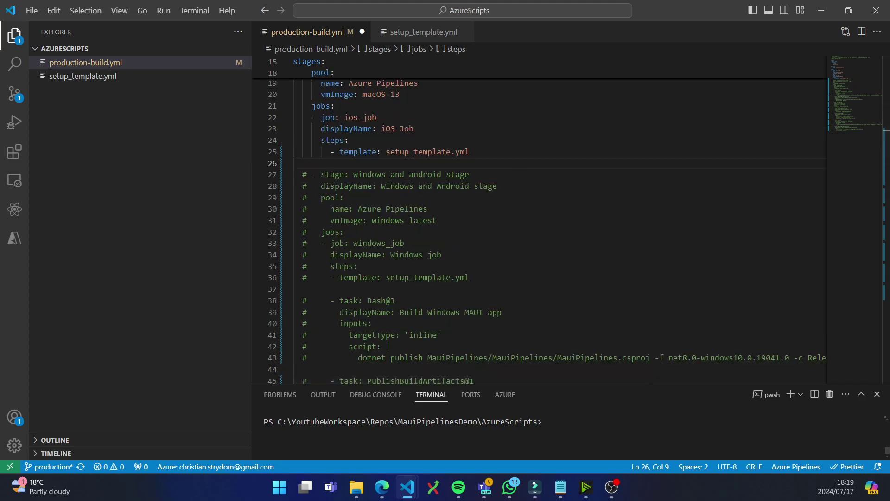
{"action": "key", "text": "Return"}
{"action": "scroll", "coordinate": [503, 151], "scroll_direction": "down", "scroll_amount": 3}
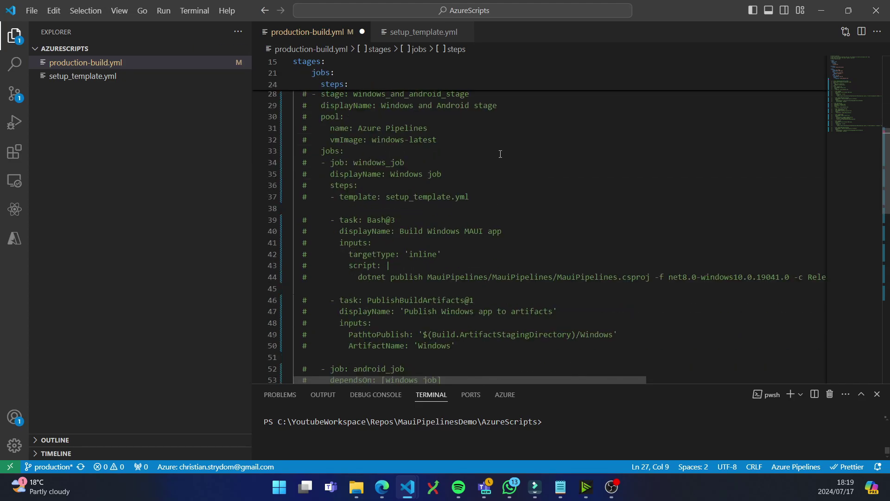
{"action": "left_click_drag", "start_coordinate": [403, 283], "coordinate": [246, 220]}
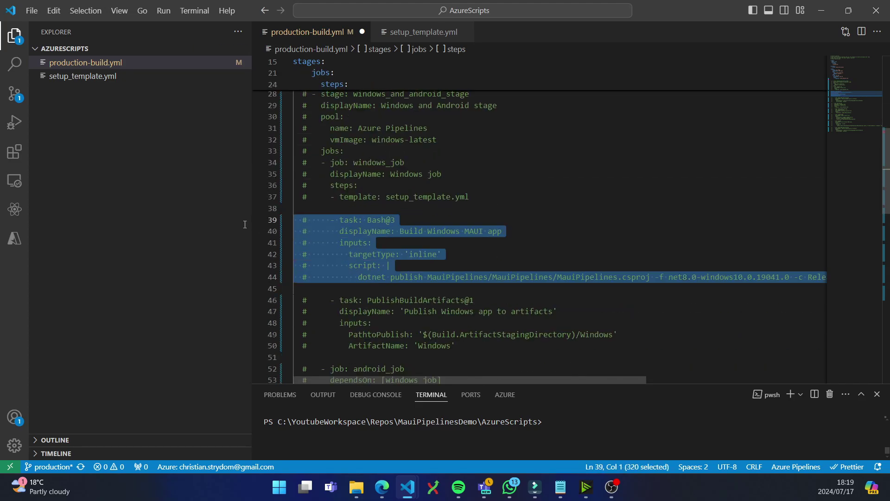
{"action": "scroll", "coordinate": [438, 231], "scroll_direction": "up", "scroll_amount": 5}
{"action": "left_click", "coordinate": [395, 263]}
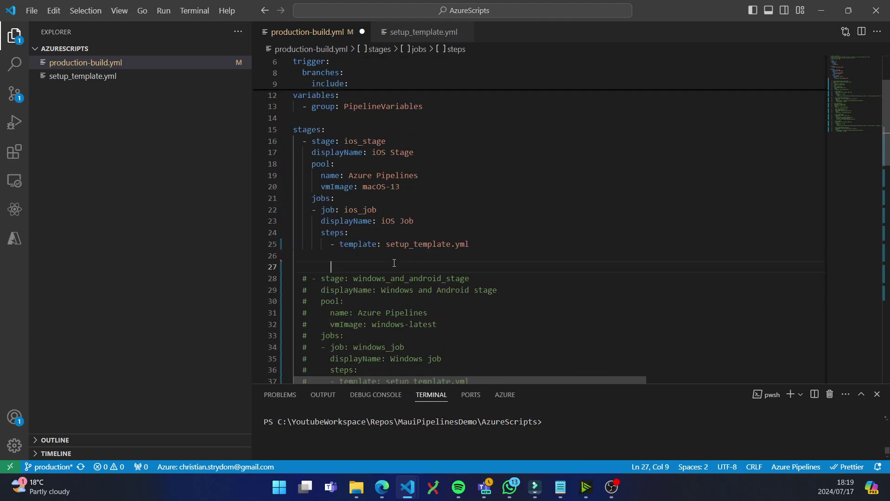
{"action": "key", "text": "Home"}
{"action": "key", "text": "ctrl+v"}
{"action": "scroll", "coordinate": [463, 241], "scroll_direction": "down", "scroll_amount": 3}
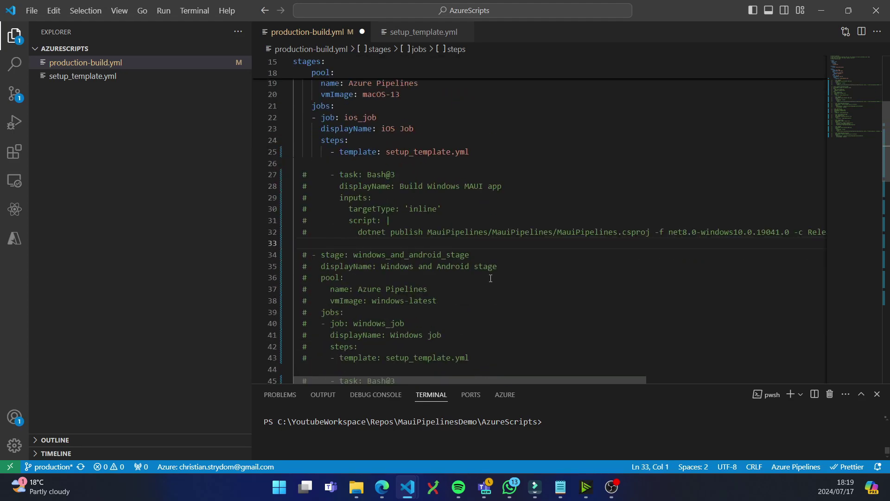
Uncomment the copied Bash task in ios_job and indent it level with the template step
{"action": "left_click", "coordinate": [476, 231]}
{"action": "left_click_drag", "start_coordinate": [475, 232], "coordinate": [278, 174]}
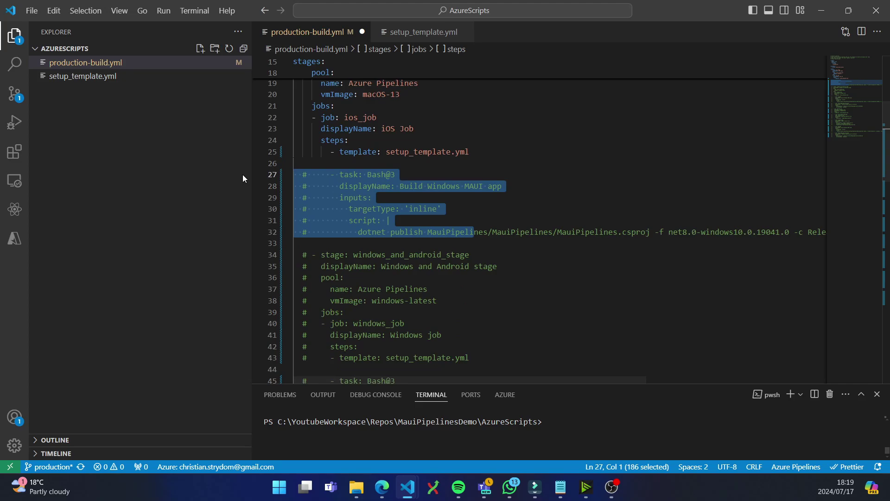
{"action": "key", "text": "ctrl+slash"}
{"action": "key", "text": "Tab"}
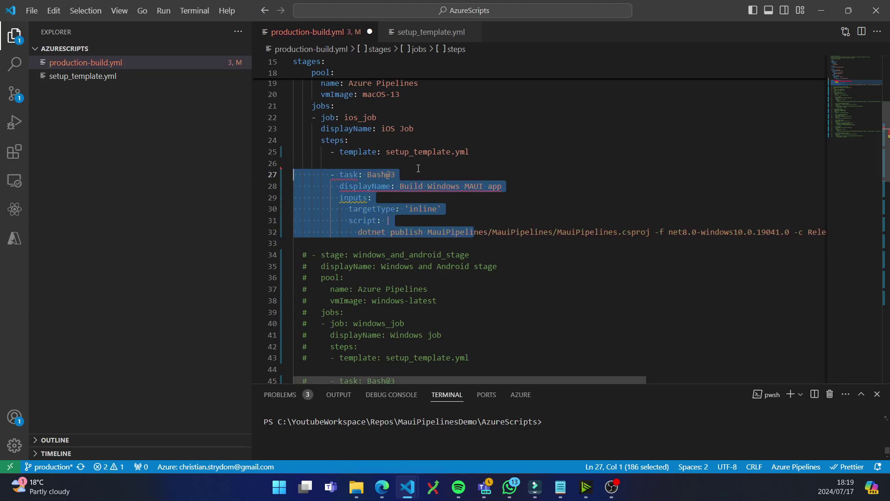
{"action": "left_click", "coordinate": [449, 168]}
Change the copied Bash task's display name to Build iOS MAUI app
{"action": "left_click_drag", "start_coordinate": [519, 186], "coordinate": [447, 186]}
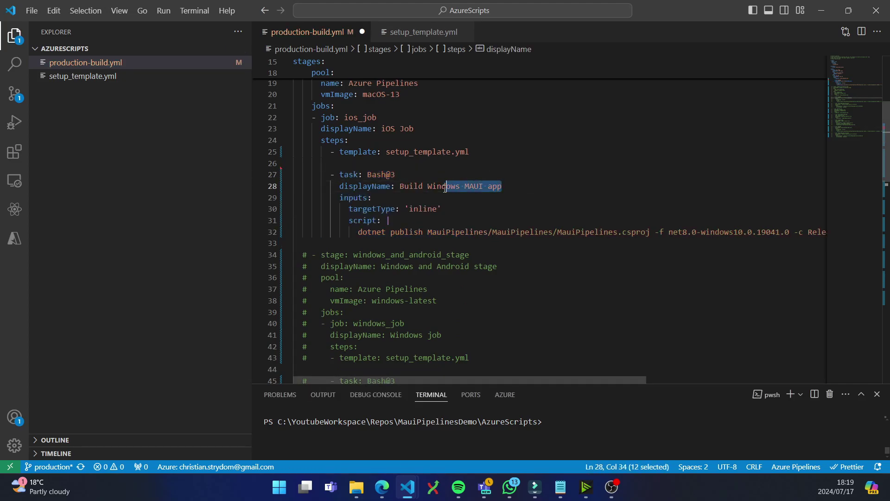
{"action": "left_click", "coordinate": [404, 186]}
{"action": "double_click", "coordinate": [444, 186]}
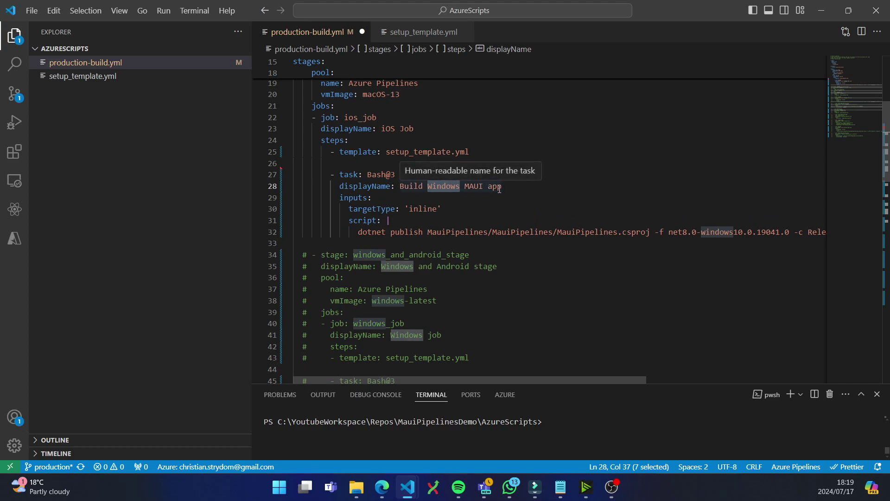
{"action": "type", "text": "iOS"}
{"action": "left_click", "coordinate": [505, 179]}
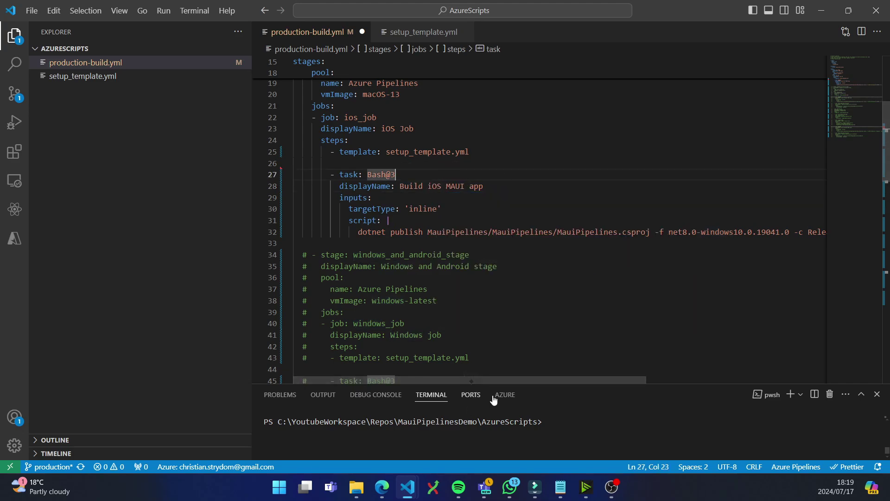
Set the target framework in the iOS task's dotnet publish command to net8.0-ios
{"action": "double_click", "coordinate": [598, 232]}
{"action": "double_click", "coordinate": [630, 232]}
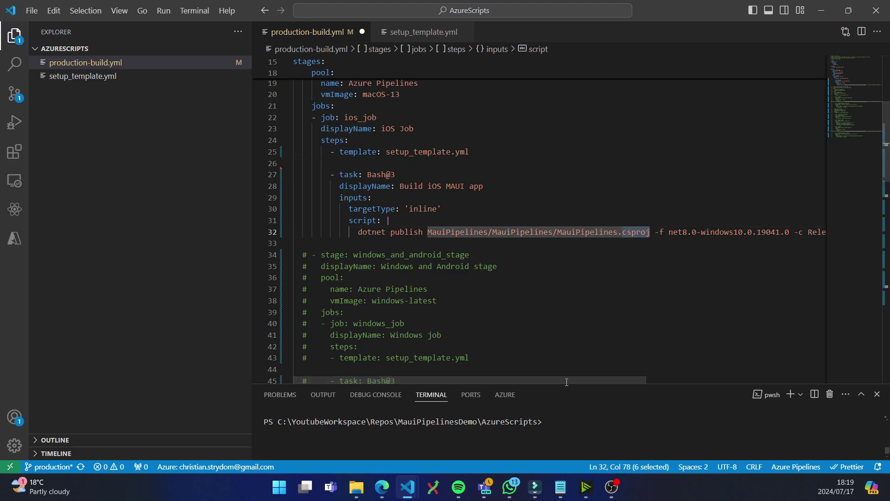
{"action": "left_click_drag", "start_coordinate": [563, 378], "coordinate": [641, 381]}
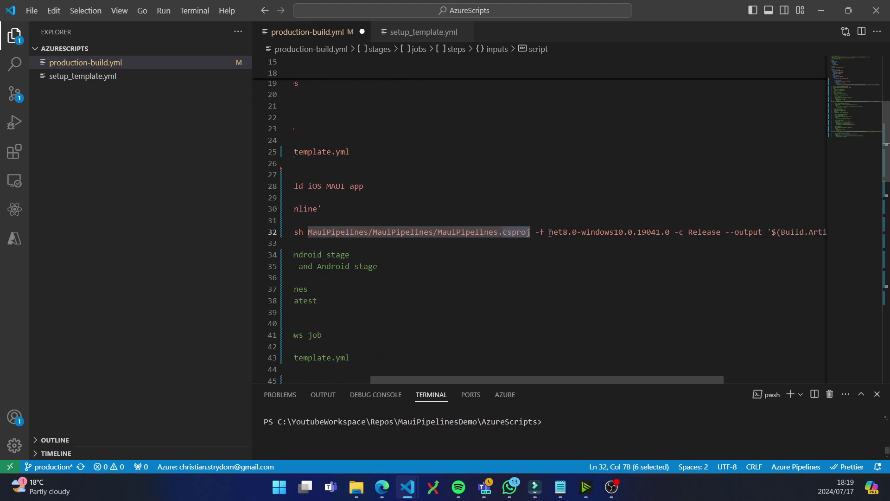
{"action": "left_click_drag", "start_coordinate": [671, 233], "coordinate": [583, 237]}
{"action": "type", "text": "ios"}
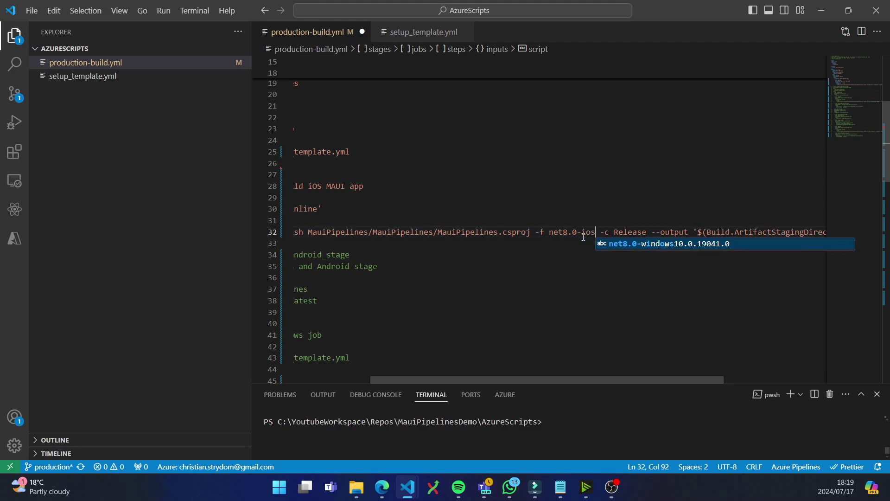
{"action": "left_click", "coordinate": [633, 186]}
Set the iOS publish command's output path to '$(Build.ArtifactStagingDirectory)/iOS'
{"action": "double_click", "coordinate": [630, 232]}
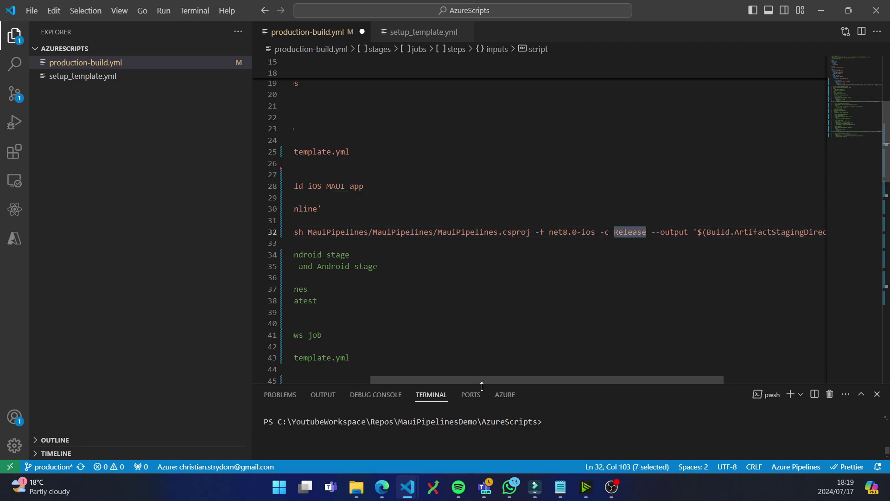
{"action": "left_click_drag", "start_coordinate": [479, 380], "coordinate": [568, 374]}
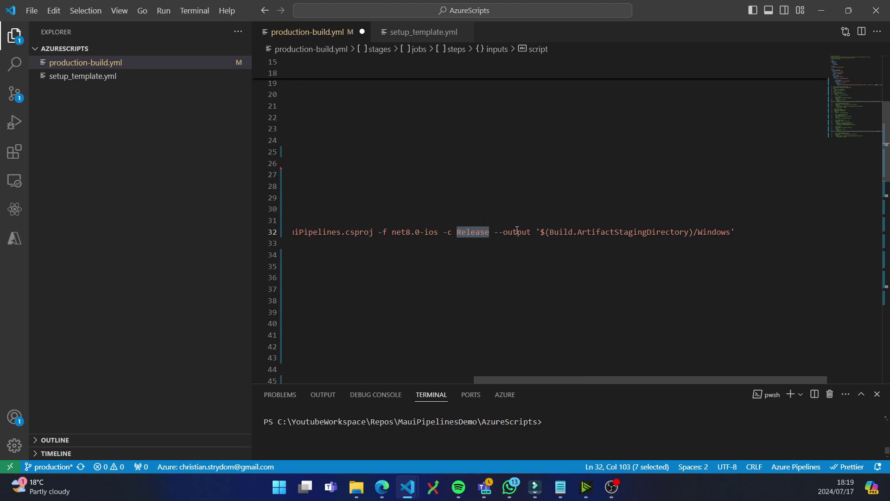
{"action": "double_click", "coordinate": [714, 232]}
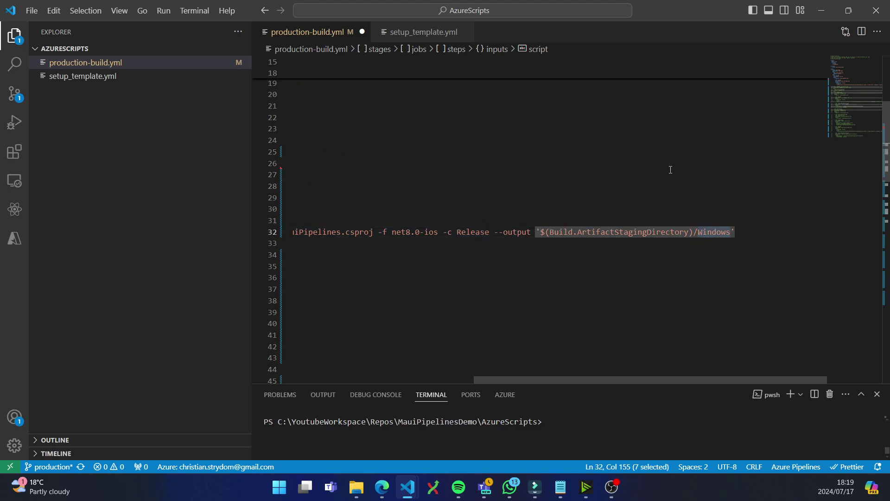
{"action": "type", "text": "iOS"}
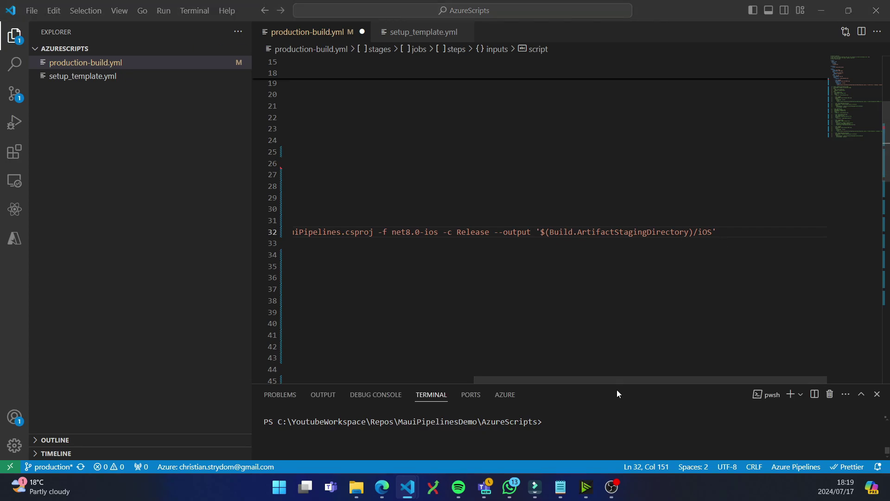
{"action": "left_click_drag", "start_coordinate": [618, 377], "coordinate": [340, 380]}
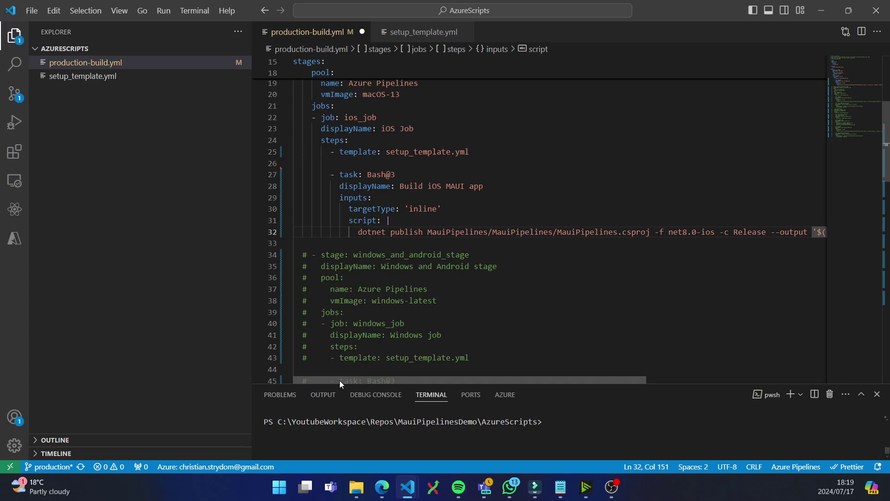
Copy the commented-out Windows PublishBuildArtifacts@1 task into ios_job, one blank line below the Build iOS MAUI app task
{"action": "double_click", "coordinate": [745, 231]}
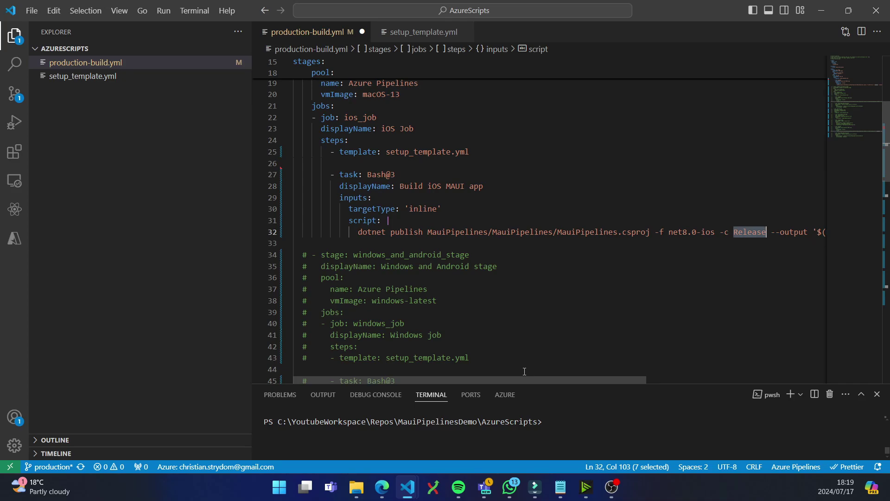
{"action": "scroll", "coordinate": [505, 246], "scroll_direction": "down", "scroll_amount": 3}
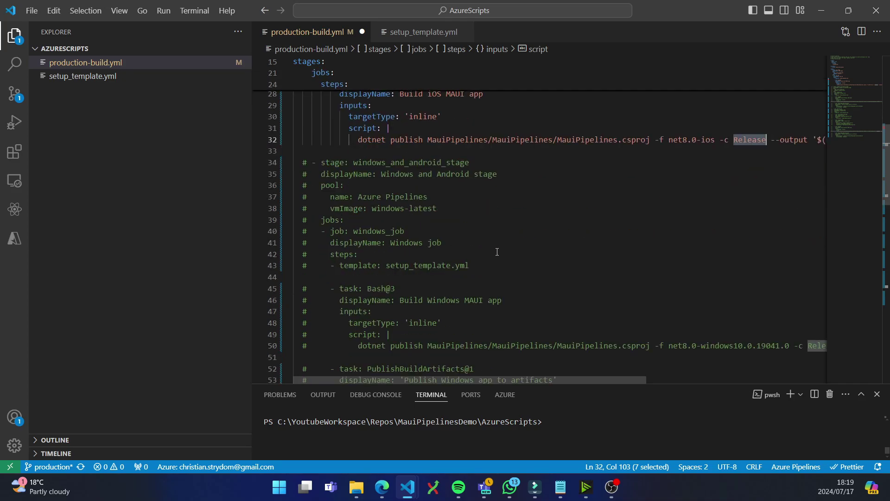
{"action": "scroll", "coordinate": [403, 171], "scroll_direction": "up", "scroll_amount": 6}
{"action": "scroll", "coordinate": [450, 201], "scroll_direction": "down", "scroll_amount": 11}
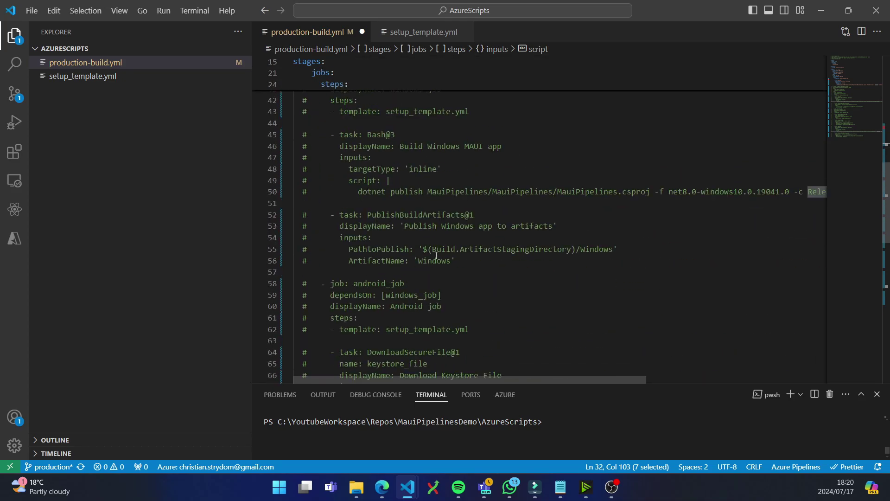
{"action": "left_click_drag", "start_coordinate": [456, 261], "coordinate": [294, 214]}
{"action": "key", "text": "ctrl+c"}
{"action": "scroll", "coordinate": [294, 214], "scroll_direction": "up", "scroll_amount": 9}
{"action": "left_click", "coordinate": [295, 244]}
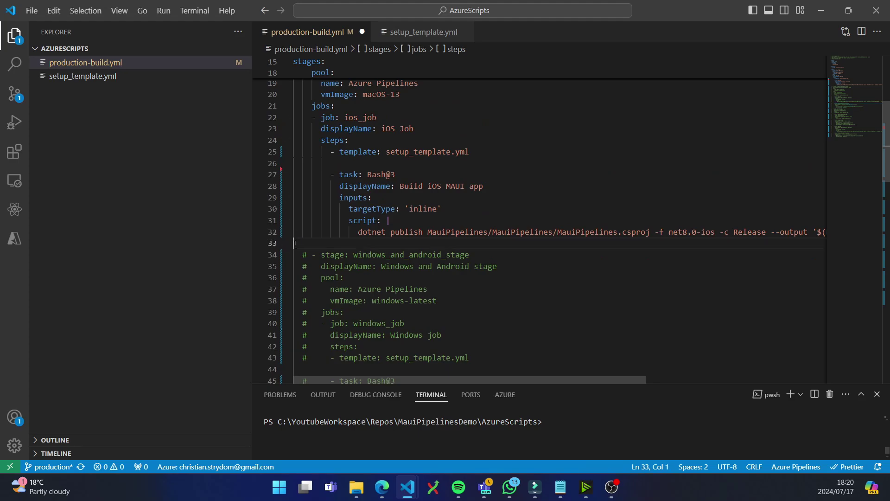
{"action": "key", "text": "Return"}
{"action": "key", "text": "ctrl+v"}
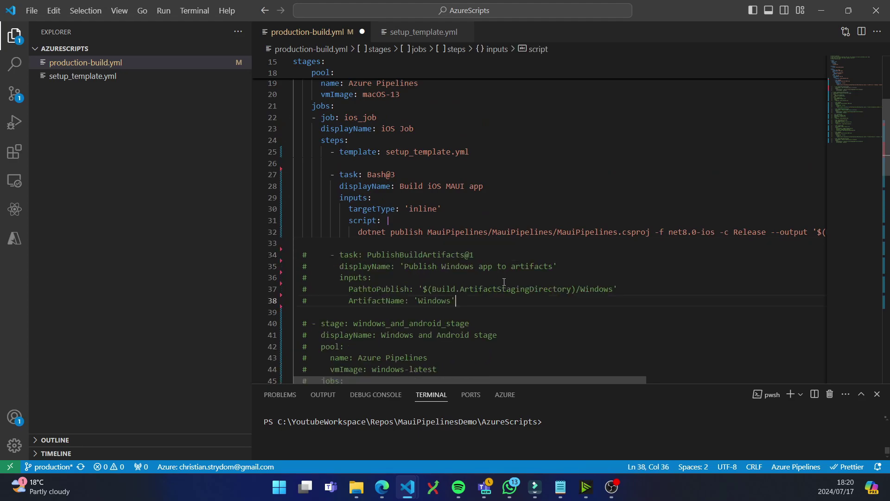
Uncomment the copied PublishBuildArtifacts@1 task and indent it level with the iOS Bash task
{"action": "left_click_drag", "start_coordinate": [469, 305], "coordinate": [253, 254]}
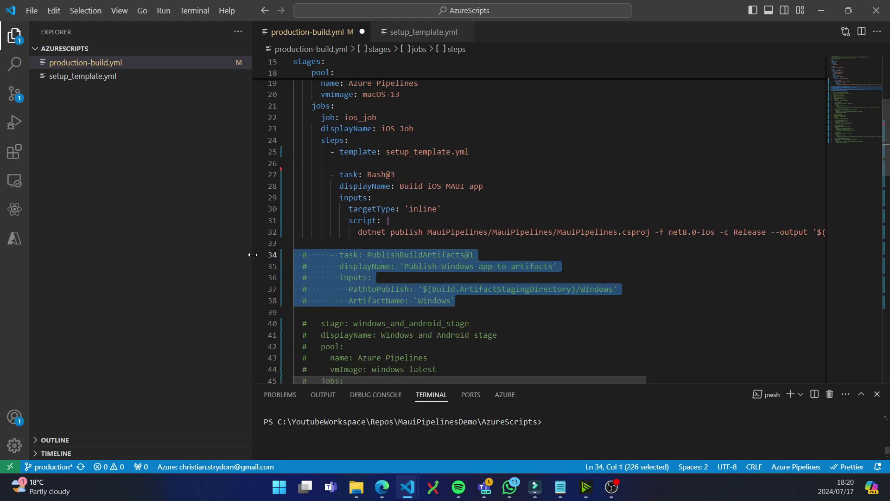
{"action": "key", "text": "ctrl+slash"}
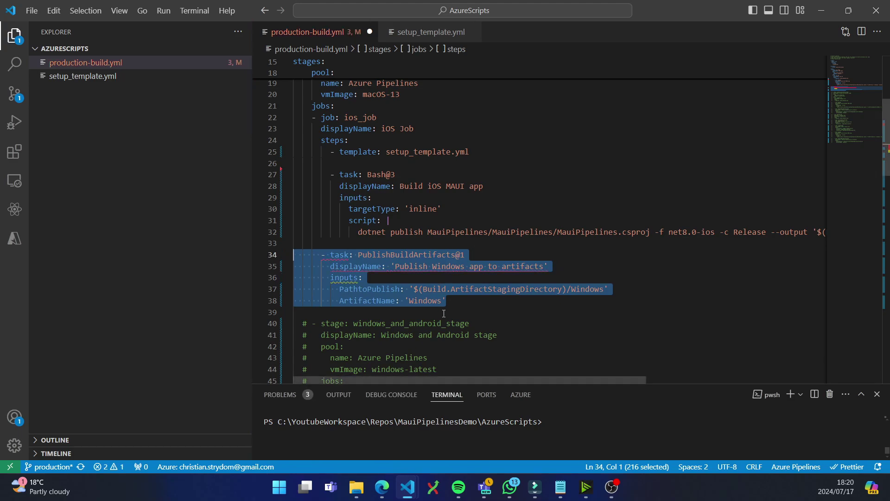
{"action": "key", "text": "Tab"}
{"action": "left_click", "coordinate": [449, 277]}
Replace Windows with iOS in the copied publish task's displayName, PathtoPublish and ArtifactName, and save production-build.yml
{"action": "double_click", "coordinate": [457, 266]}
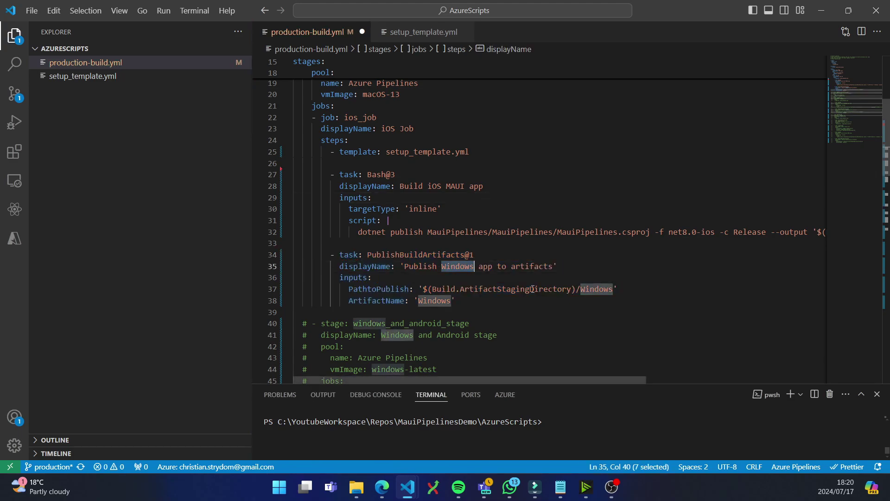
{"action": "type", "text": "iOS"}
{"action": "key", "text": "Escape"}
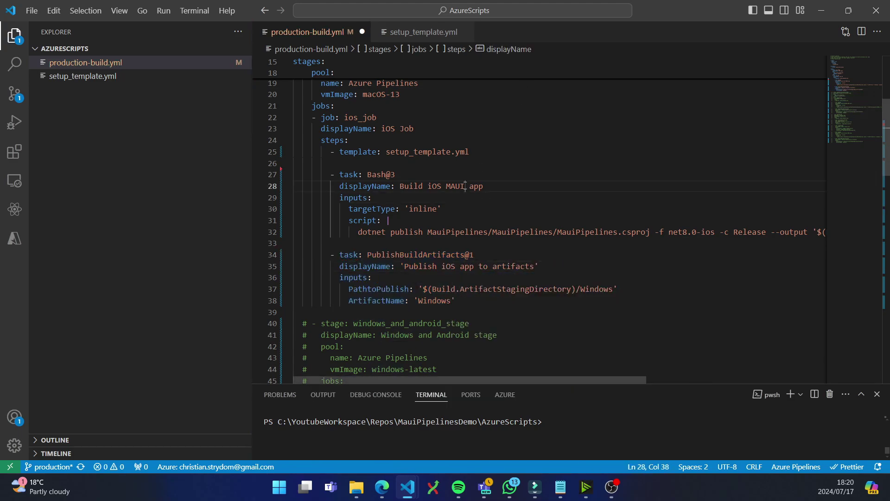
{"action": "double_click", "coordinate": [596, 289]}
{"action": "type", "text": "iOS"}
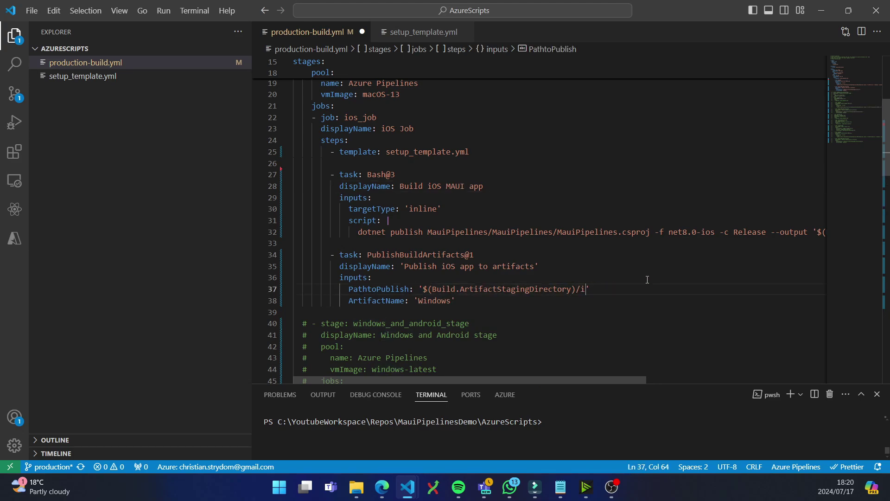
{"action": "double_click", "coordinate": [426, 301]}
{"action": "type", "text": "iOS"}
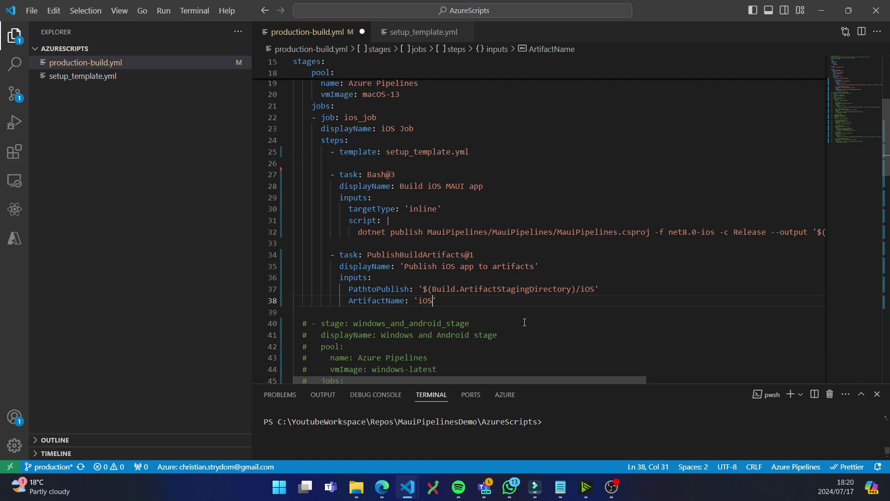
{"action": "key", "text": "ctrl+s"}
Review the whole ios_stage, including the full dotnet publish line and the artifact publishing task
{"action": "left_click", "coordinate": [551, 176]}
{"action": "scroll", "coordinate": [551, 175], "scroll_direction": "up", "scroll_amount": 3}
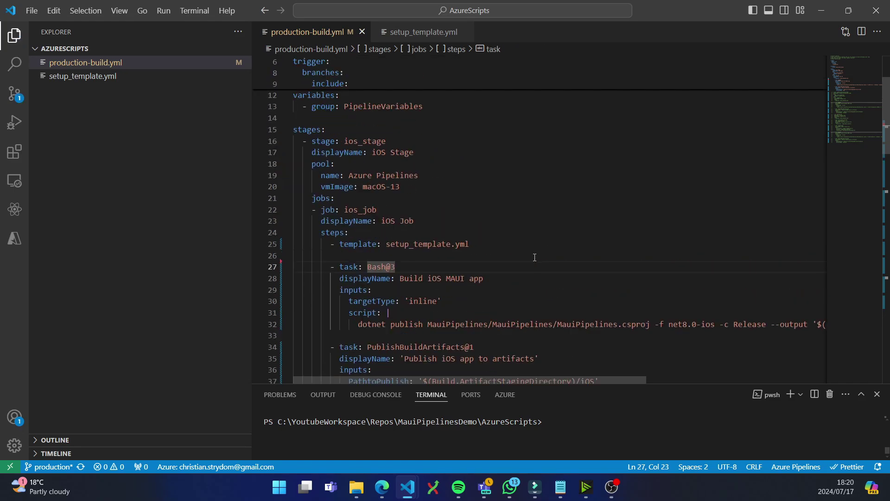
{"action": "scroll", "coordinate": [533, 232], "scroll_direction": "down", "scroll_amount": 2}
{"action": "scroll", "coordinate": [516, 382], "scroll_direction": "right", "scroll_amount": 1}
{"action": "left_click_drag", "start_coordinate": [515, 382], "coordinate": [735, 388]}
{"action": "scroll", "coordinate": [459, 298], "scroll_direction": "left", "scroll_amount": 5}
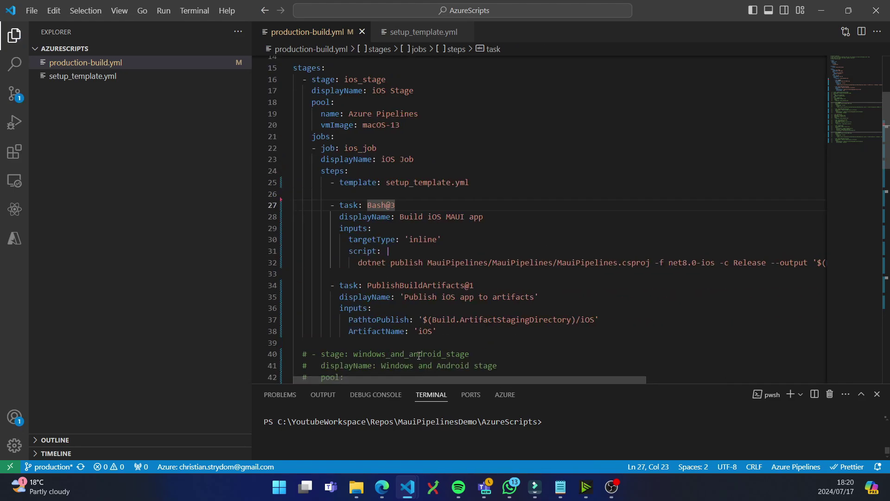
{"action": "scroll", "coordinate": [459, 298], "scroll_direction": "up", "scroll_amount": 5}
{"action": "scroll", "coordinate": [459, 298], "scroll_direction": "down", "scroll_amount": 4}
{"action": "scroll", "coordinate": [459, 299], "scroll_direction": "down", "scroll_amount": 2}
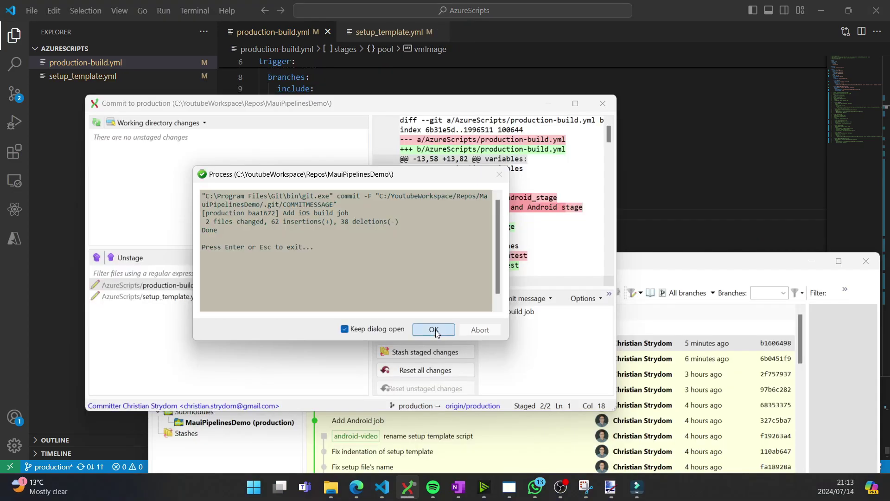
Finish the Add iOS build job commit and check the production branch trigger in production-build.yml
{"action": "key", "text": "Return"}
{"action": "left_click", "coordinate": [434, 334]}
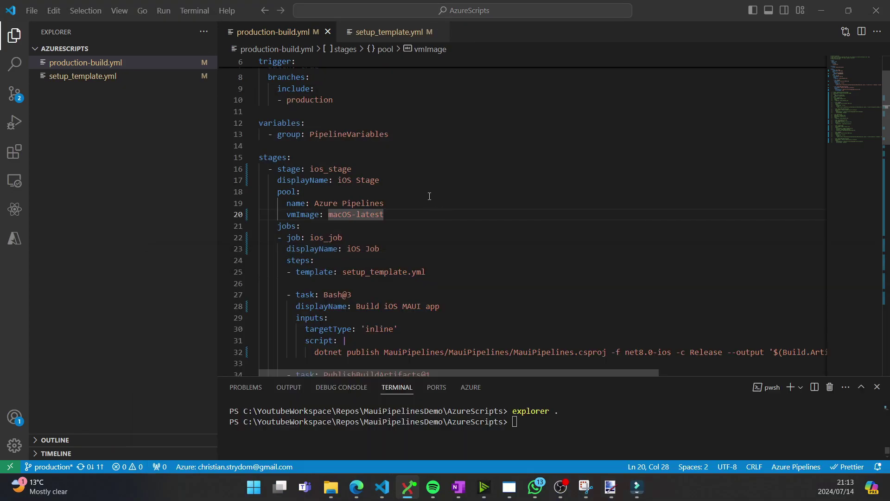
{"action": "scroll", "coordinate": [365, 216], "scroll_direction": "up", "scroll_amount": 2}
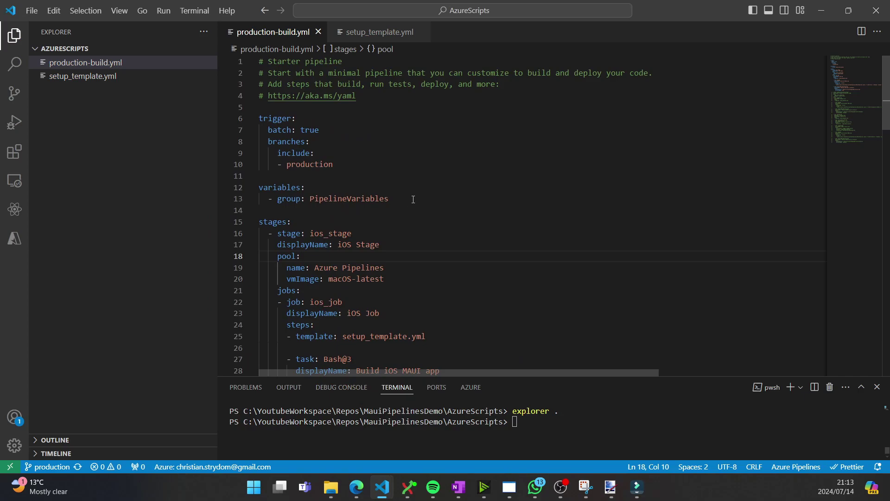
{"action": "left_click_drag", "start_coordinate": [349, 166], "coordinate": [247, 121]}
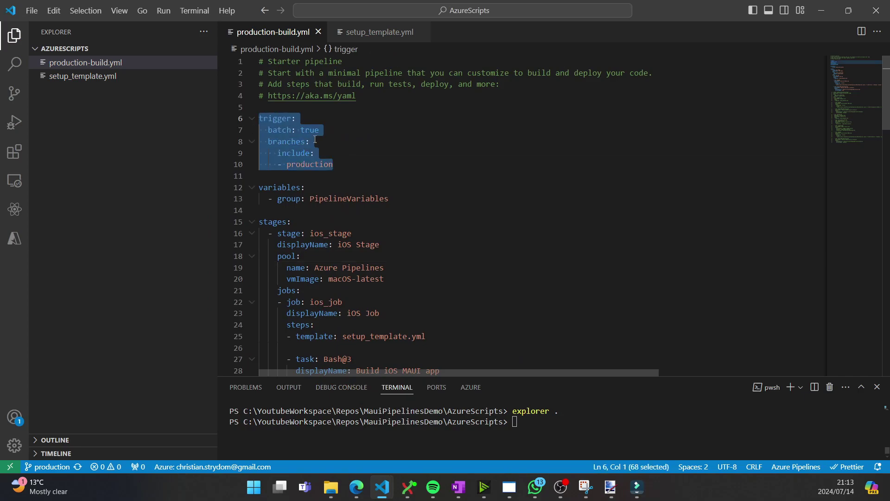
{"action": "double_click", "coordinate": [306, 163]}
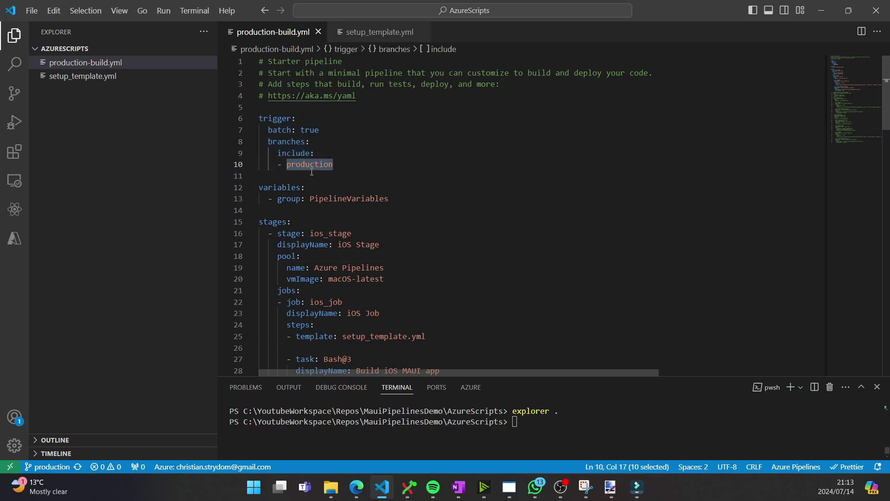
Switch to Azure DevOps in the browser and open the iOS Job logs of the MauiPipelinesDemo run for Add iOS build job
{"action": "left_click", "coordinate": [357, 488]}
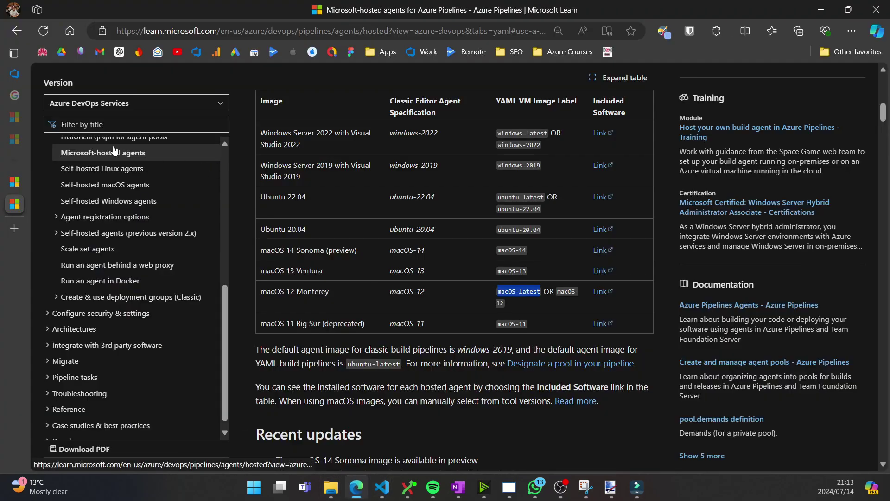
{"action": "left_click", "coordinate": [14, 74]}
{"action": "left_click", "coordinate": [74, 233]}
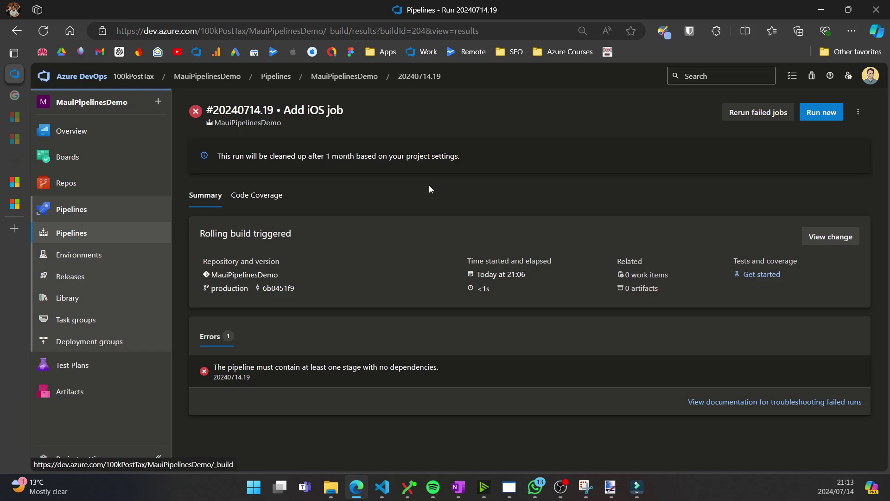
{"action": "left_click", "coordinate": [340, 227]}
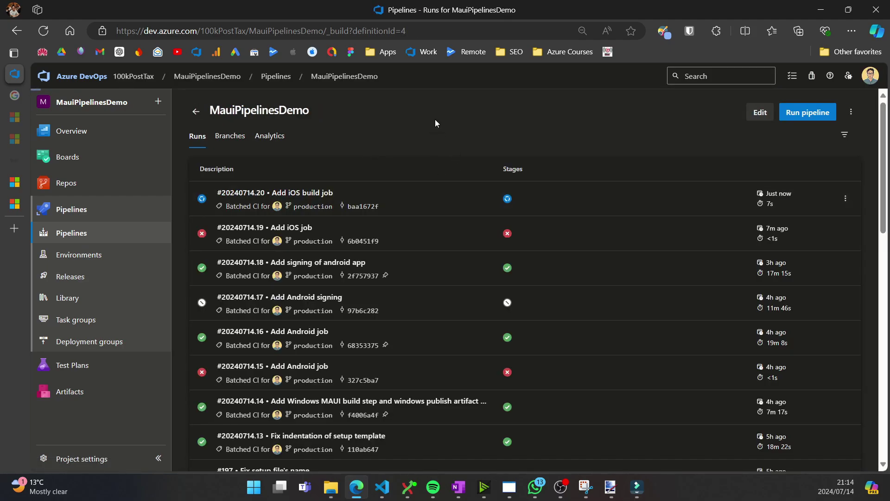
{"action": "left_click", "coordinate": [358, 332]}
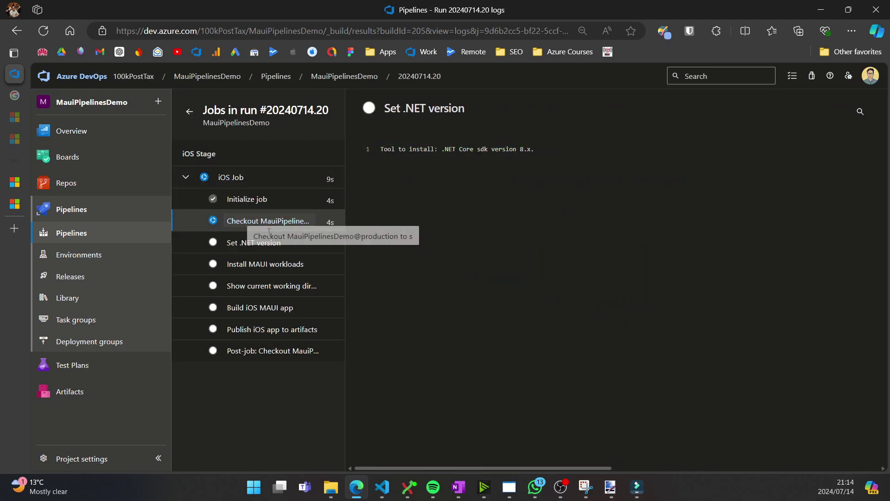
{"action": "left_click", "coordinate": [296, 241]}
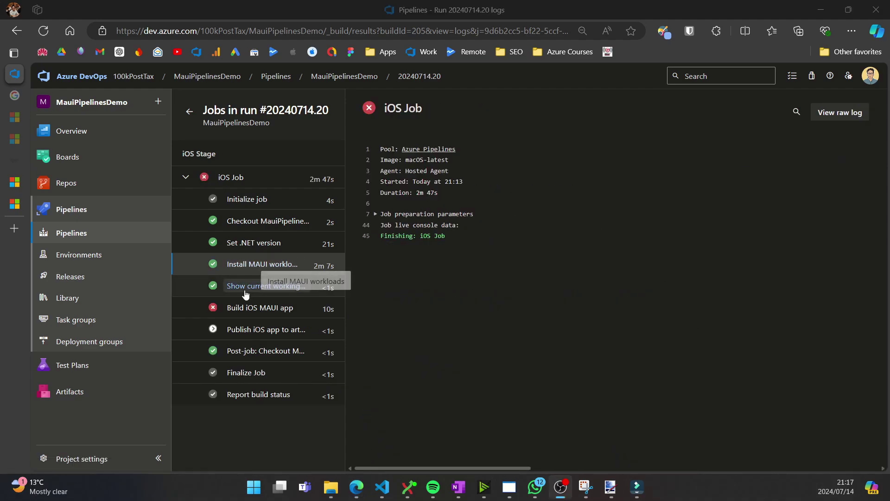
Inspect the logs of the Show current working directory and Build iOS MAUI app steps, reading the build error lines in full
{"action": "left_click", "coordinate": [245, 291]}
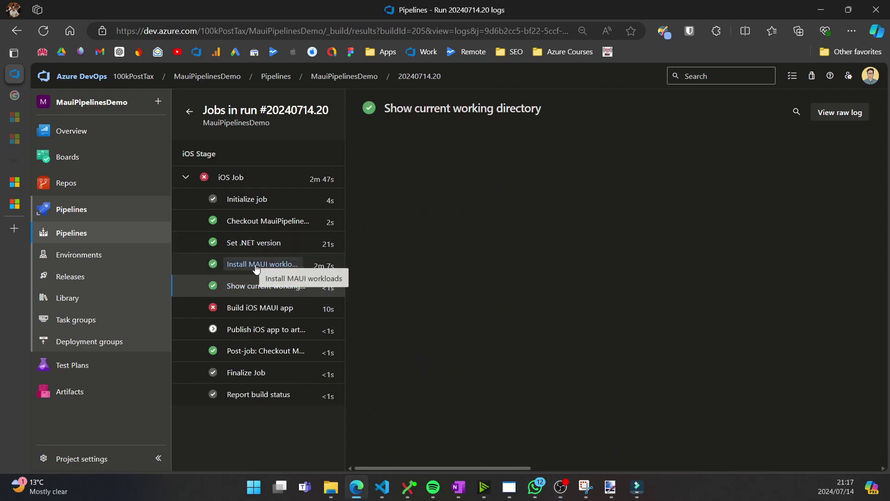
{"action": "left_click", "coordinate": [255, 310]}
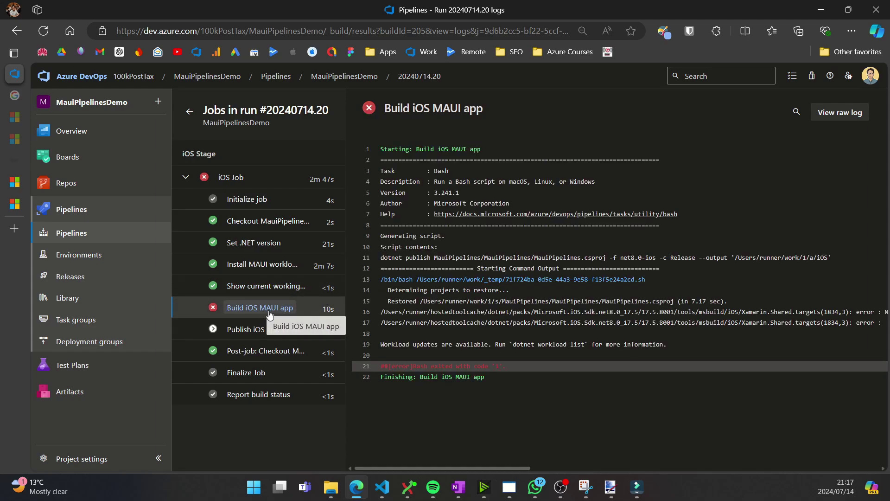
{"action": "left_click_drag", "start_coordinate": [480, 467], "coordinate": [593, 458]}
{"action": "left_click_drag", "start_coordinate": [528, 312], "coordinate": [613, 312]}
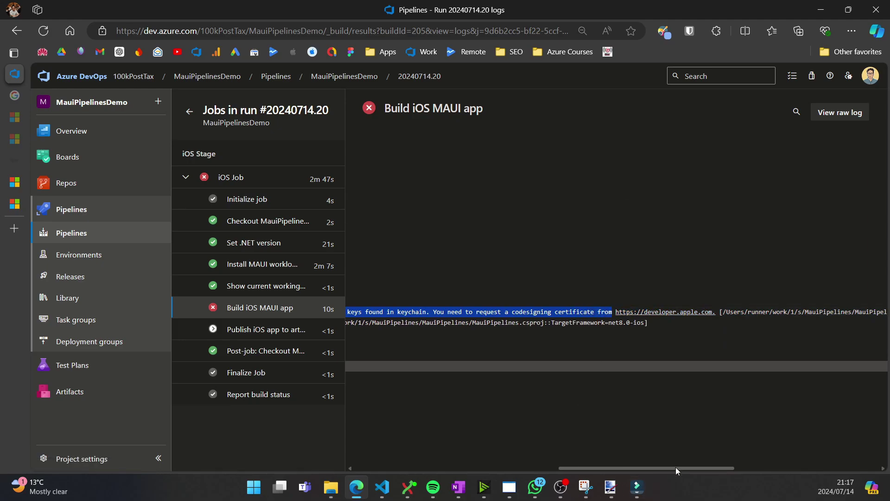
{"action": "left_click_drag", "start_coordinate": [675, 468], "coordinate": [581, 466]}
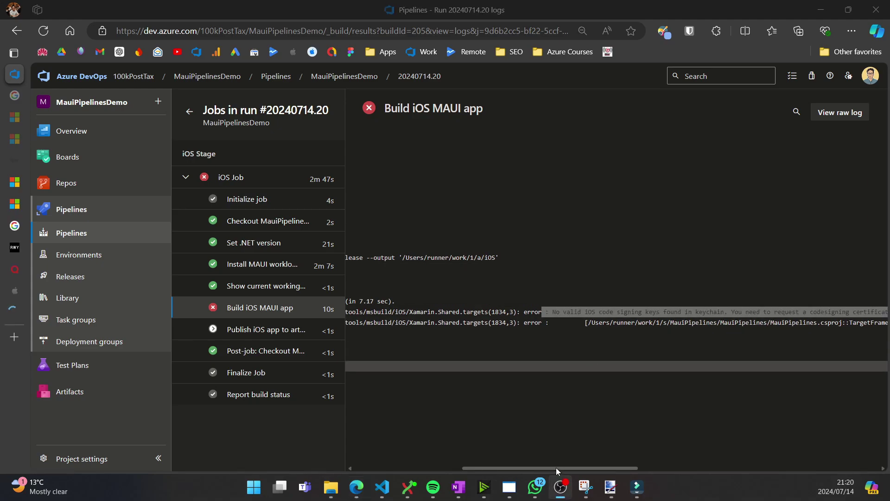
{"action": "left_click_drag", "start_coordinate": [558, 468], "coordinate": [601, 470]}
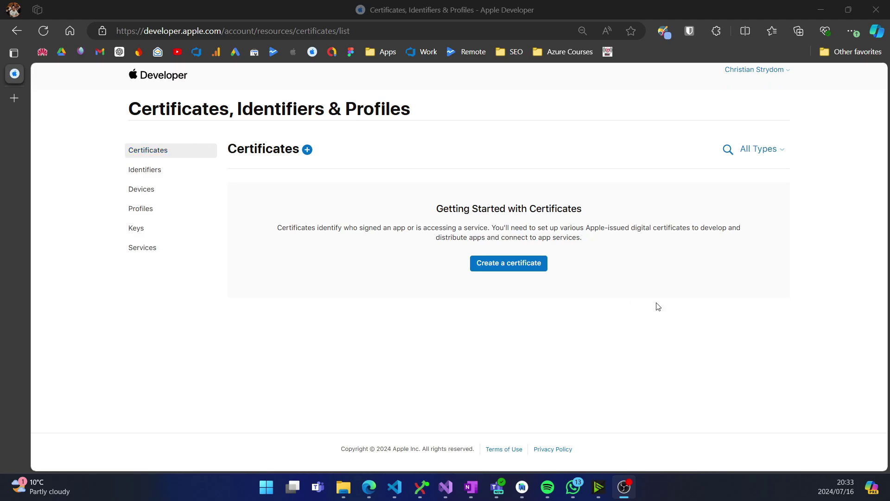
Start a new certificate in the Apple Developer portal, choose Apple Distribution as its type and continue to the signing request upload
{"action": "left_click", "coordinate": [504, 263]}
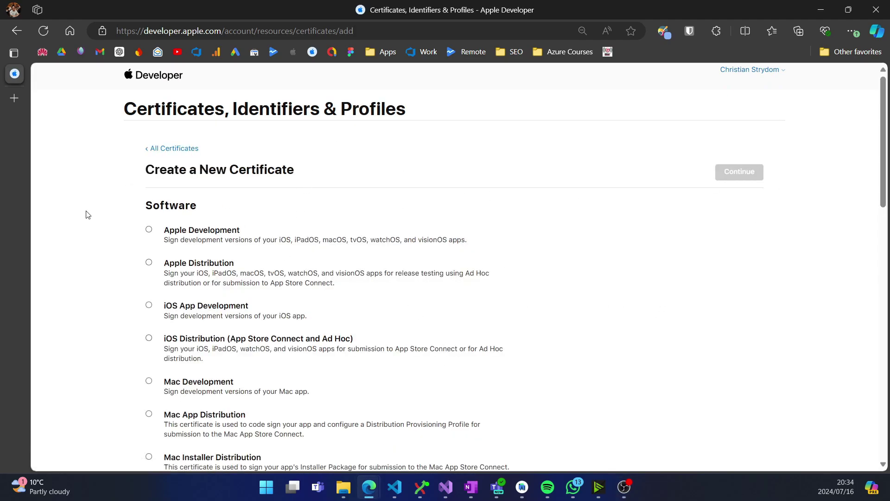
{"action": "scroll", "coordinate": [115, 185], "scroll_direction": "down", "scroll_amount": 1}
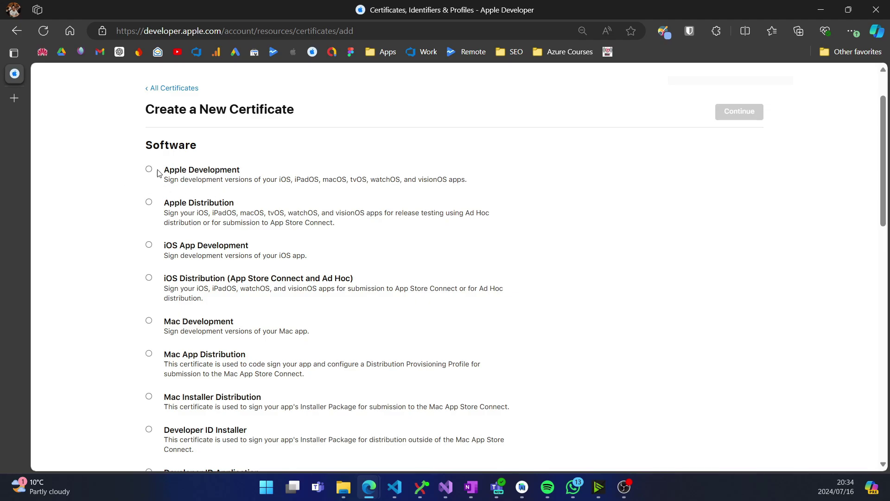
{"action": "scroll", "coordinate": [93, 206], "scroll_direction": "down", "scroll_amount": 4}
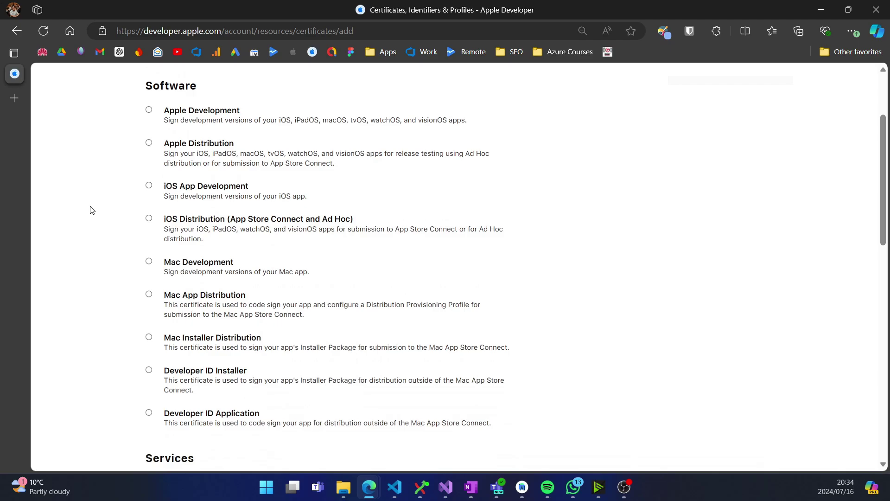
{"action": "scroll", "coordinate": [106, 201], "scroll_direction": "up", "scroll_amount": 5}
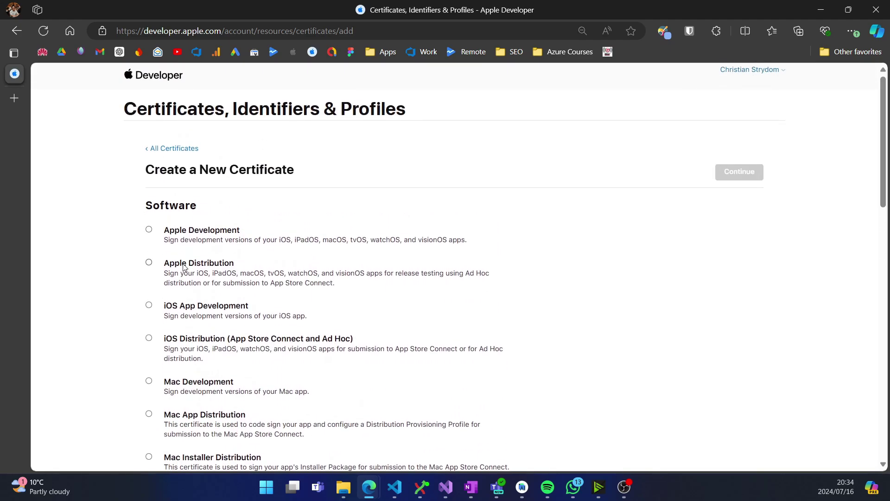
{"action": "left_click", "coordinate": [149, 263]}
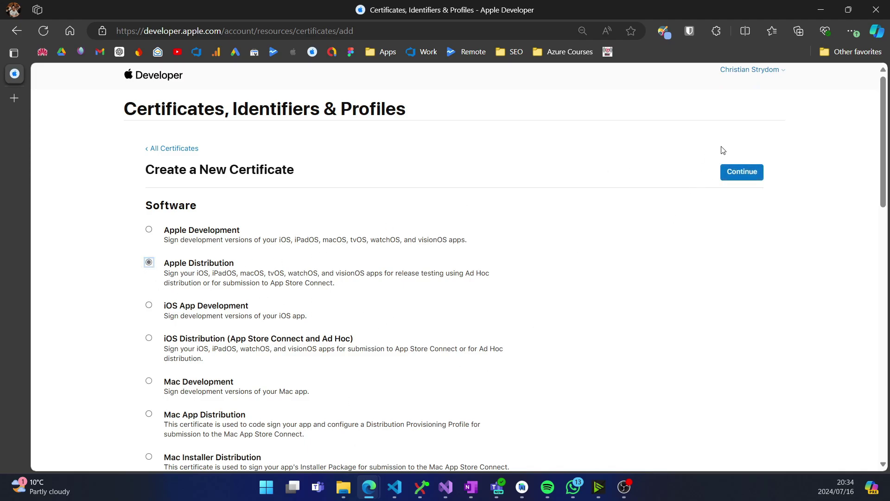
{"action": "left_click", "coordinate": [729, 179]}
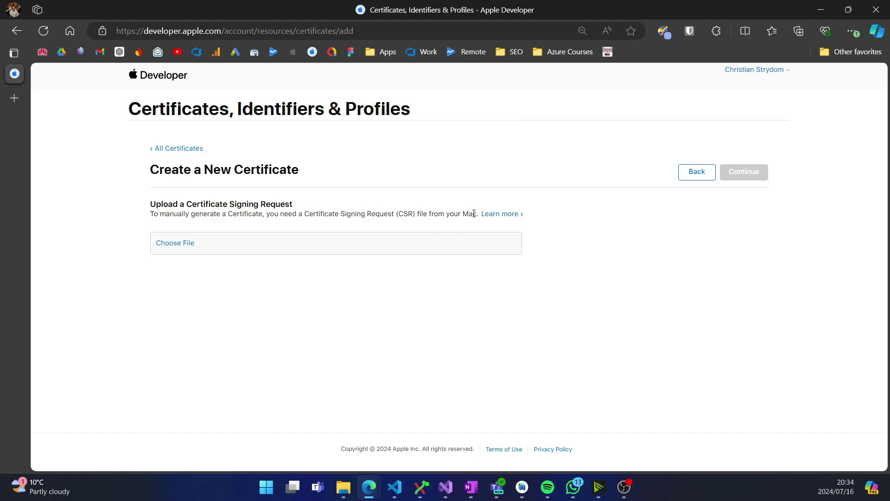
{"action": "left_click_drag", "start_coordinate": [474, 214], "coordinate": [324, 212]}
{"action": "left_click", "coordinate": [403, 213]}
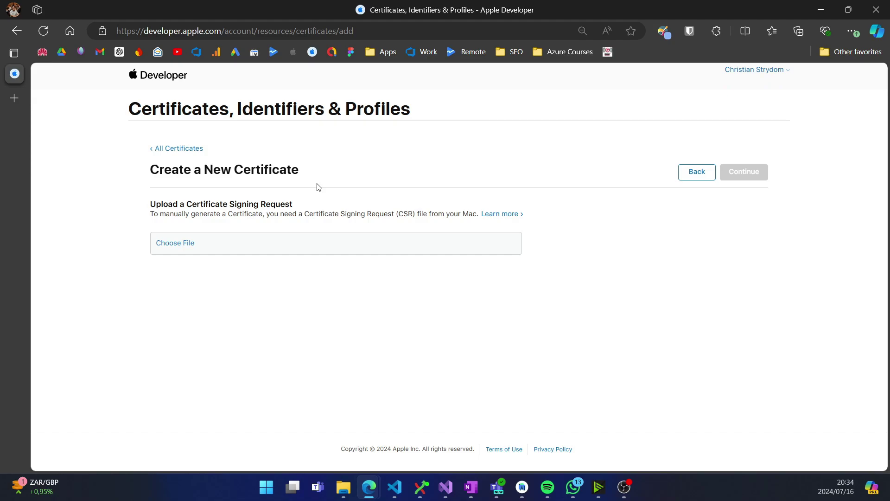
Switch to the Mac, launch Keychain Access and start a certificate request from a certificate authority with Certificate Assistant
{"action": "left_click", "coordinate": [401, 249]}
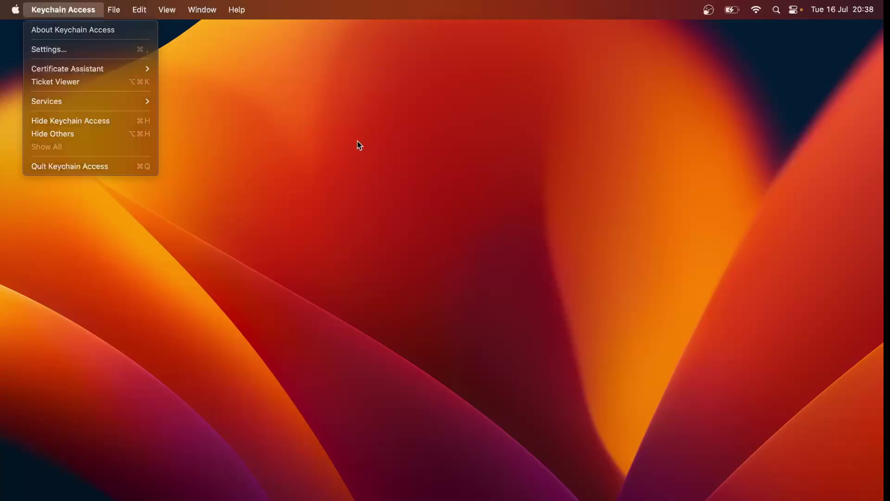
{"action": "left_click", "coordinate": [360, 145]}
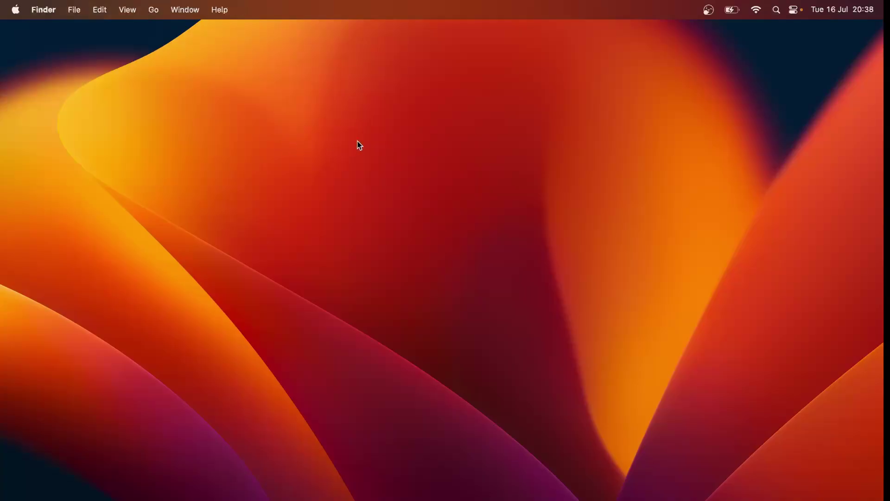
{"action": "key", "text": "super+space"}
{"action": "type", "text": "k"}
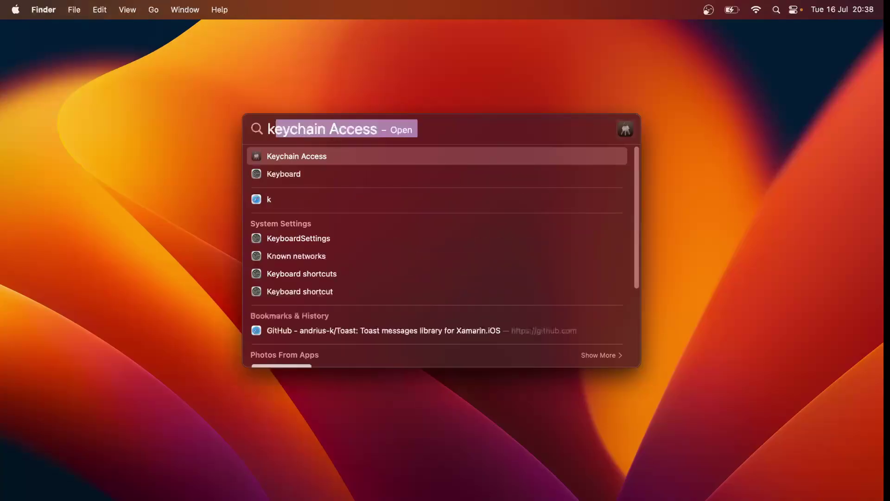
{"action": "type", "text": "ey"}
{"action": "key", "text": "Return"}
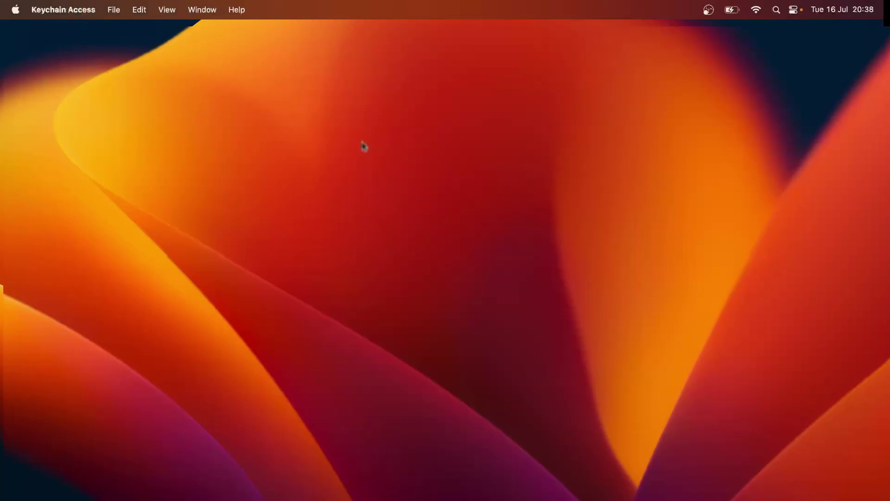
{"action": "left_click", "coordinate": [45, 7]}
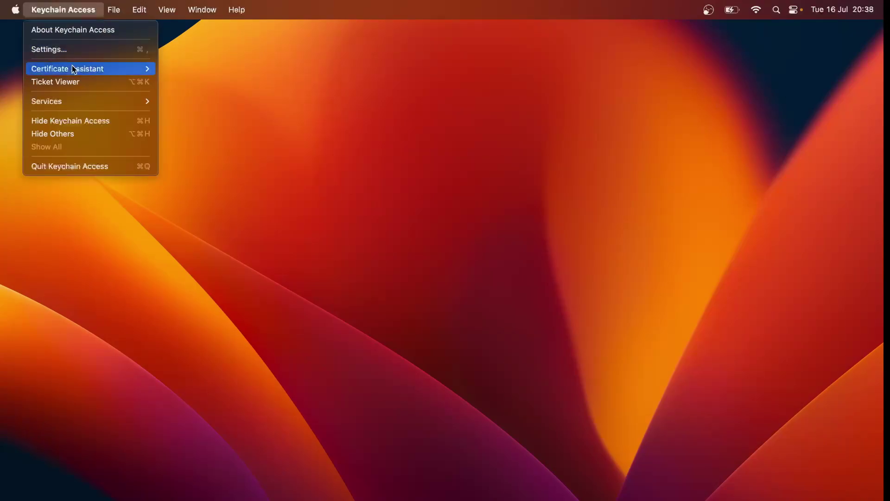
{"action": "mouse_move", "coordinate": [74, 68]}
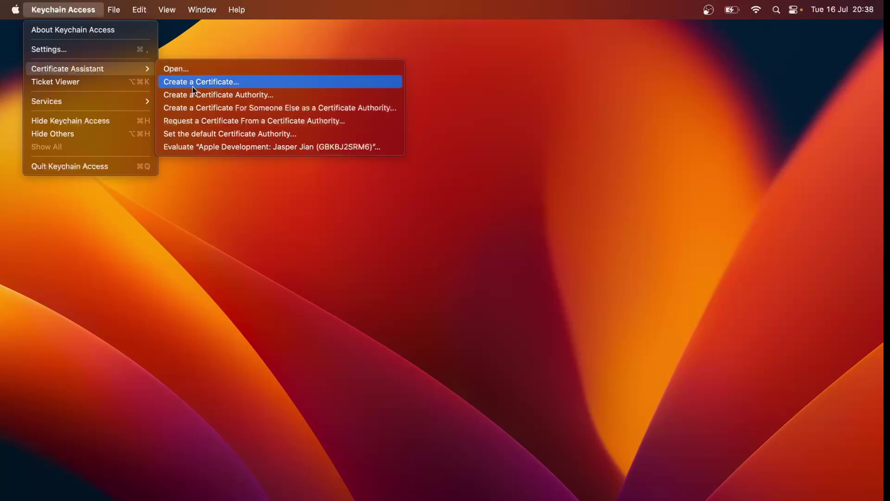
{"action": "left_click", "coordinate": [218, 123]}
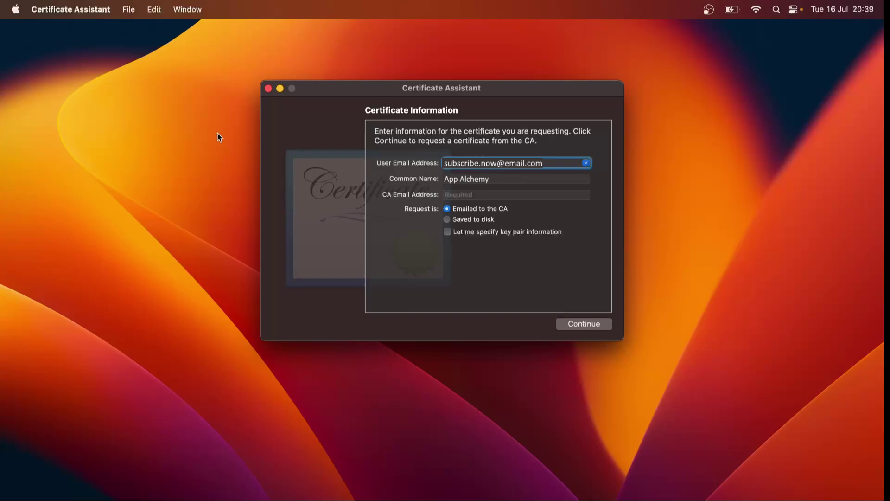
Set the certificate request to be saved to disk and store it as Distribution.certSigningRequest in Documents
{"action": "left_click", "coordinate": [487, 181]}
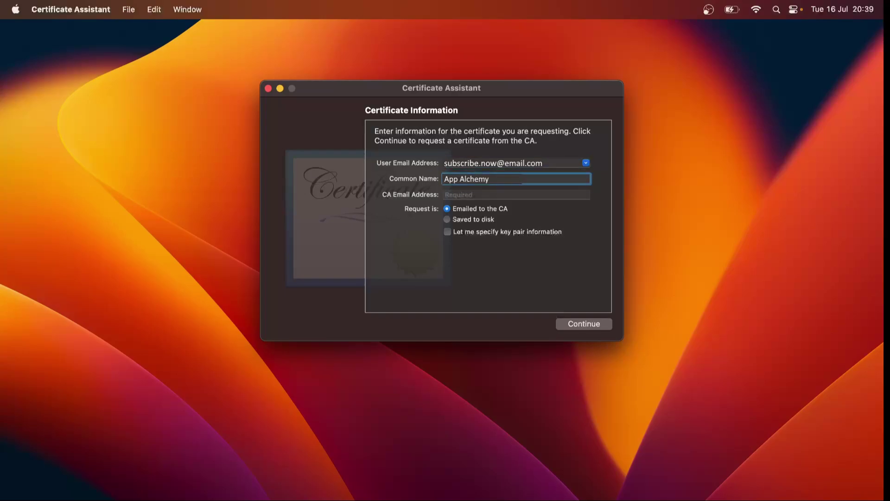
{"action": "left_click", "coordinate": [469, 194]}
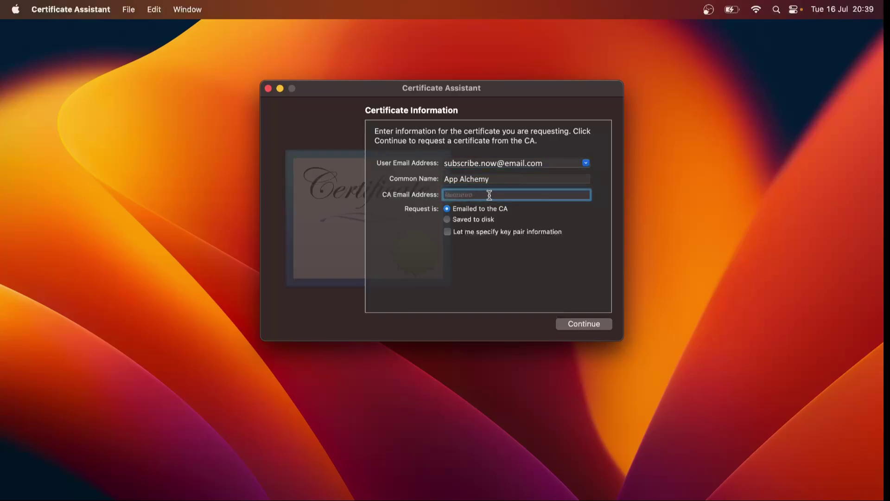
{"action": "left_click", "coordinate": [447, 221]}
{"action": "left_click", "coordinate": [584, 324]}
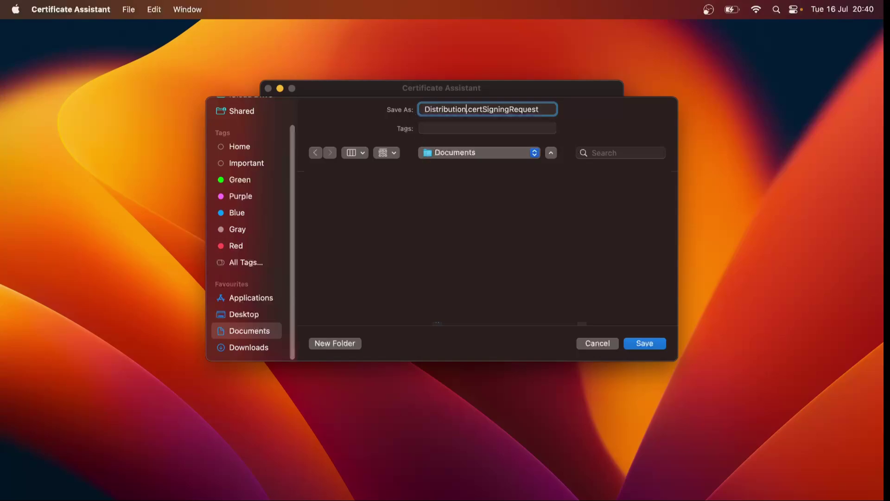
{"action": "left_click", "coordinate": [640, 345]}
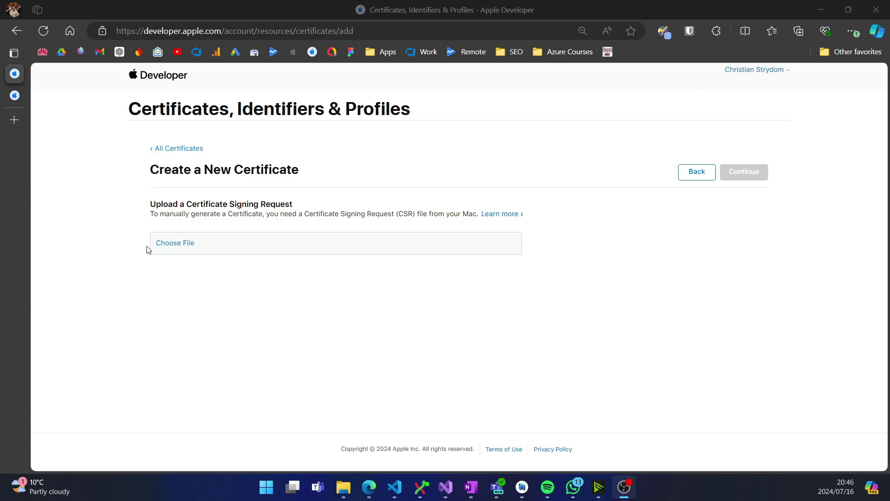
Return to the Apple Developer portal, upload Distribution.certSigningRequest as the signing request and continue to generate the certificate
{"action": "left_click", "coordinate": [184, 245]}
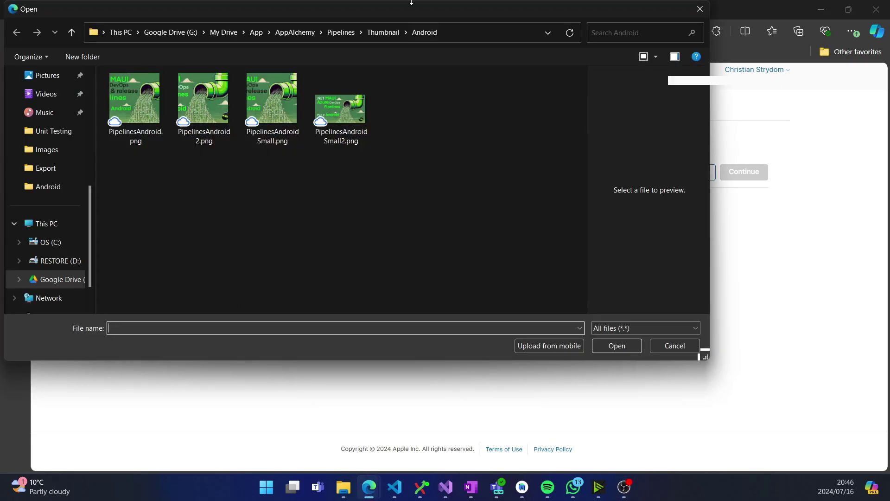
{"action": "key", "text": "Escape"}
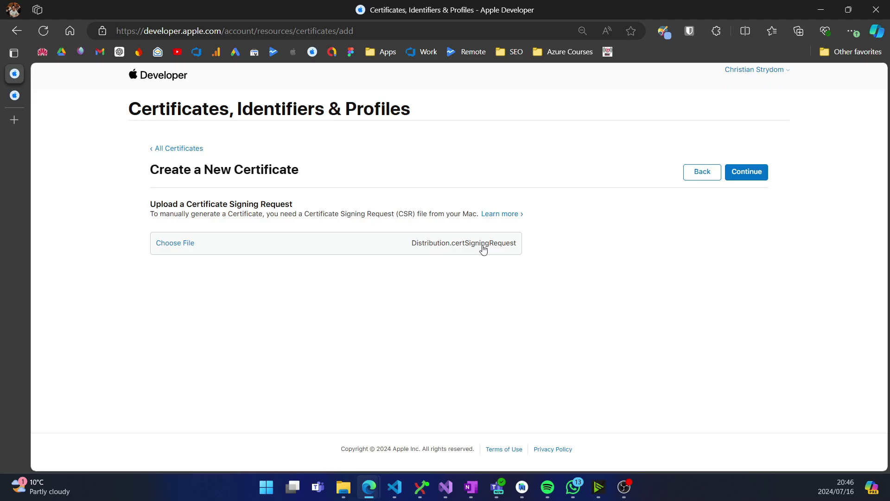
{"action": "left_click", "coordinate": [747, 173]}
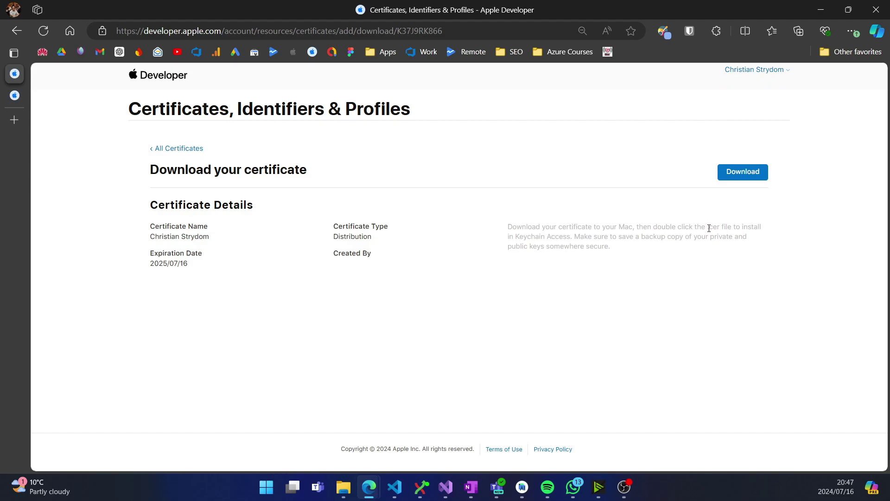
Download the new distribution certificate and show the downloaded file in its folder
{"action": "left_click", "coordinate": [743, 176]}
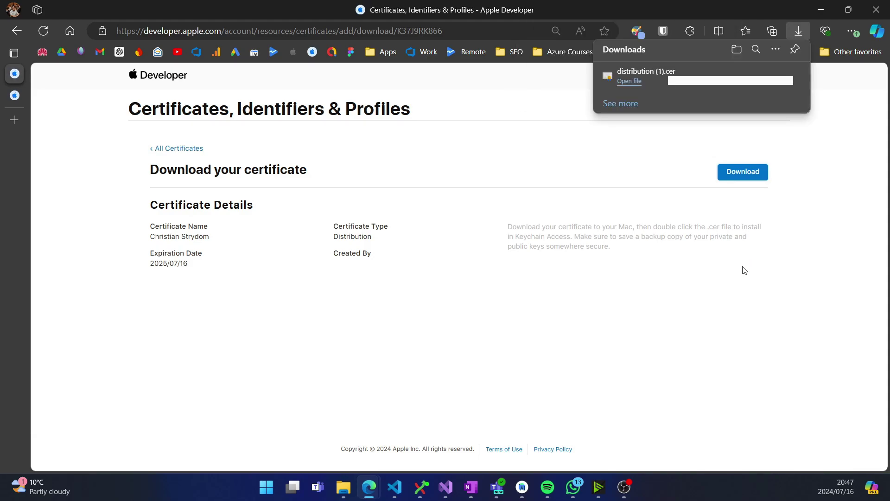
{"action": "mouse_move", "coordinate": [758, 75]}
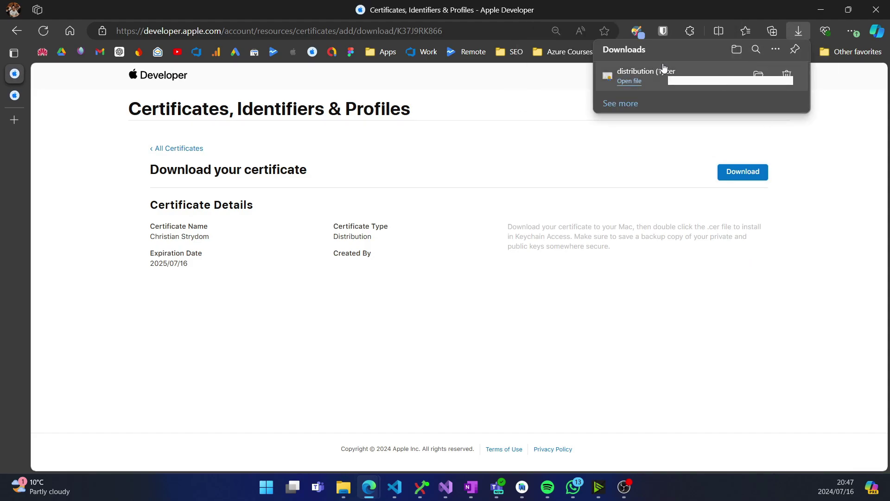
{"action": "left_click", "coordinate": [758, 75]}
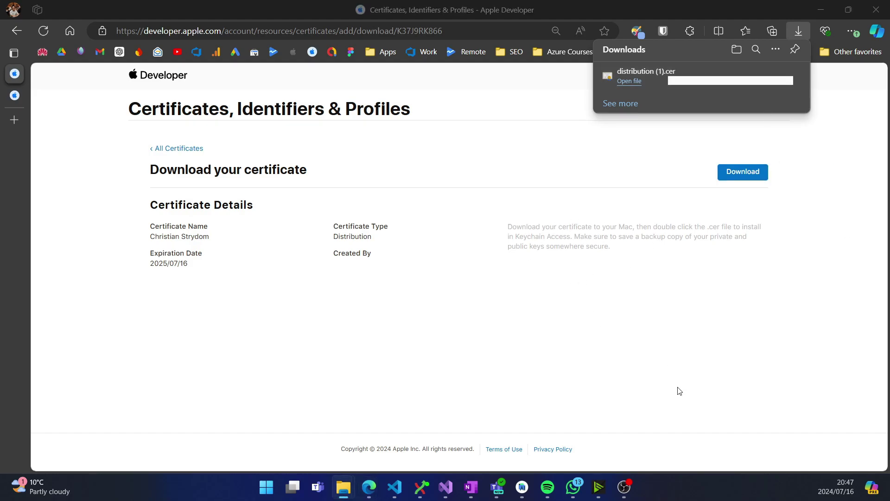
{"action": "left_click", "coordinate": [652, 302]}
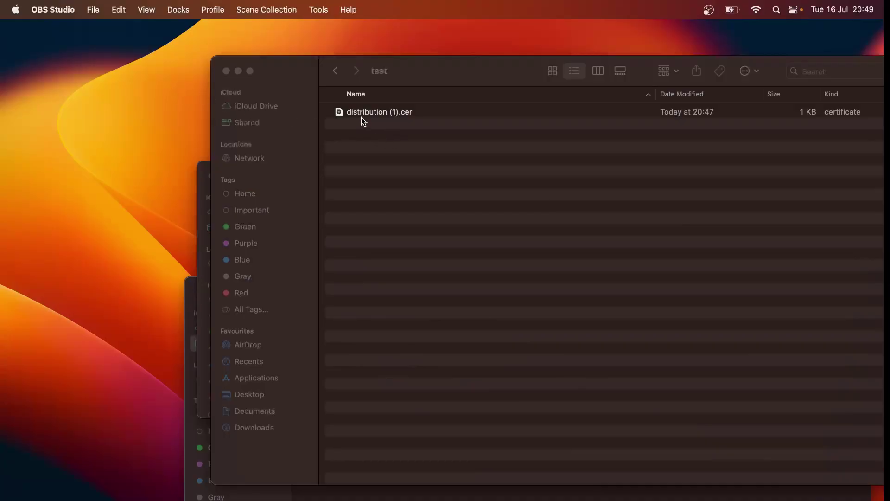
On the Mac, install distribution (1).cer from the test folder into Keychain Access
{"action": "left_click", "coordinate": [364, 122]}
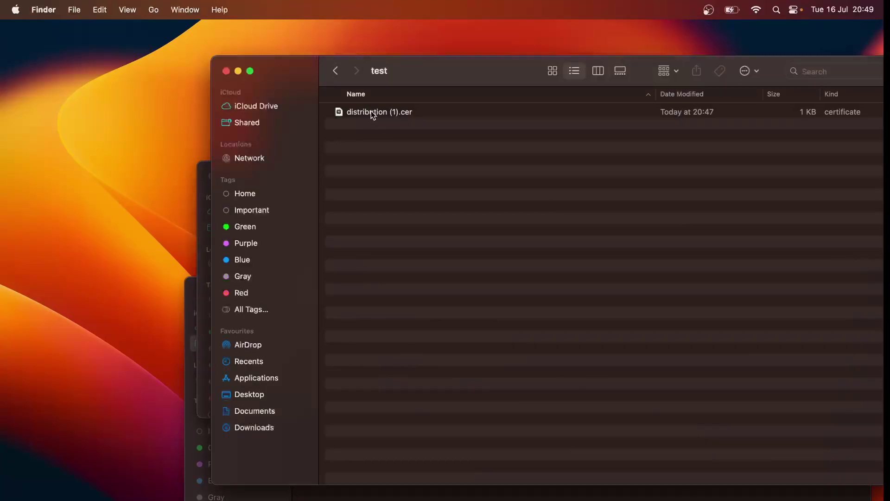
{"action": "left_click", "coordinate": [373, 111]}
{"action": "double_click", "coordinate": [375, 111]}
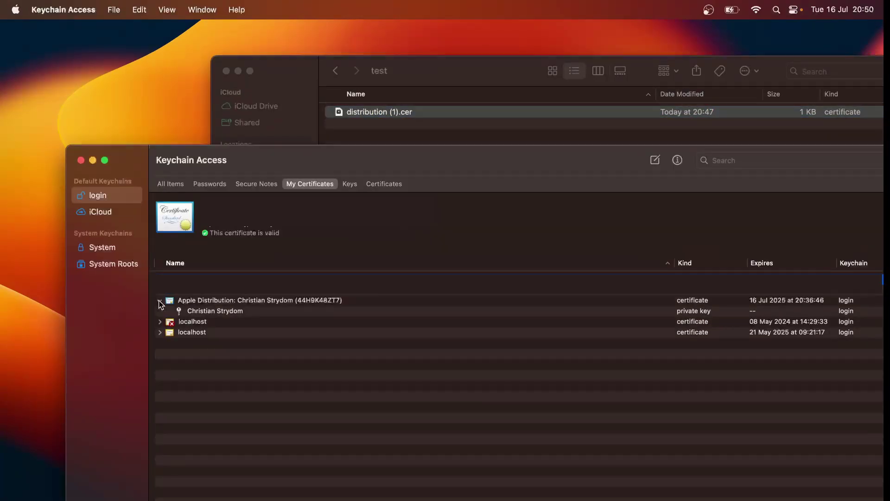
Export the Apple Distribution certificate from the login keychain to the test folder as Distribution.p12 in Personal Information Exchange format
{"action": "right_click", "coordinate": [184, 304]}
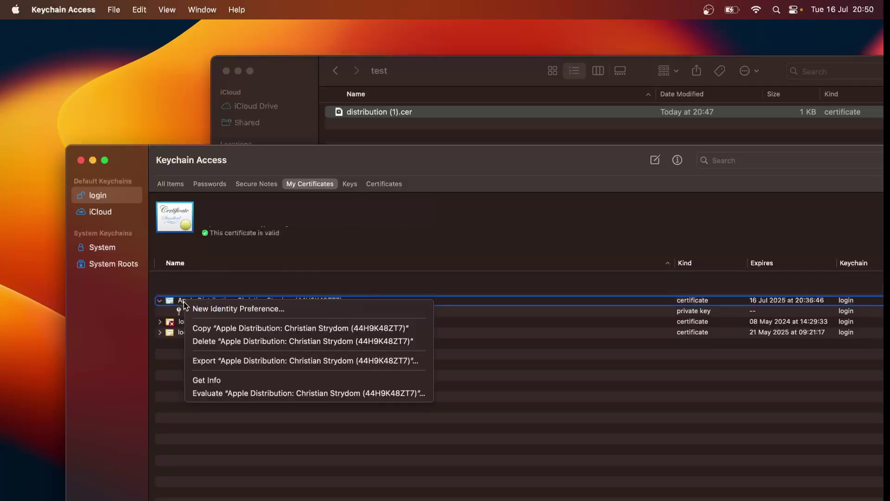
{"action": "left_click", "coordinate": [229, 362]}
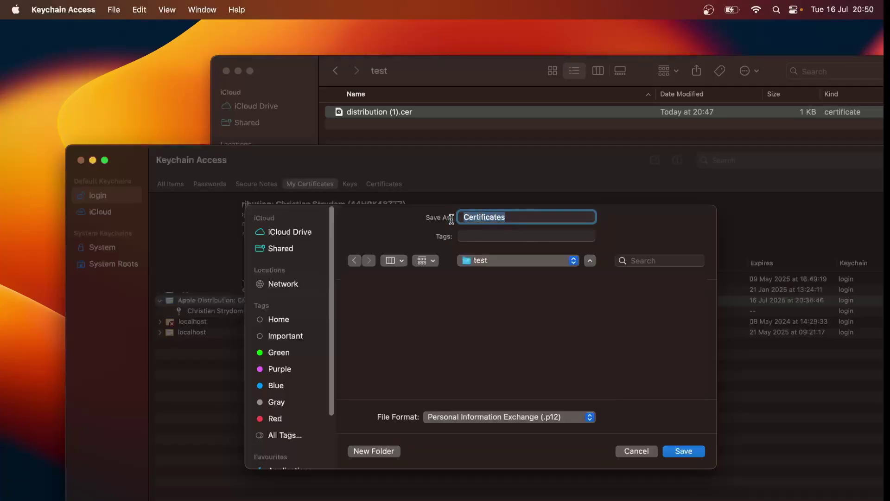
{"action": "type", "text": "Distrib"}
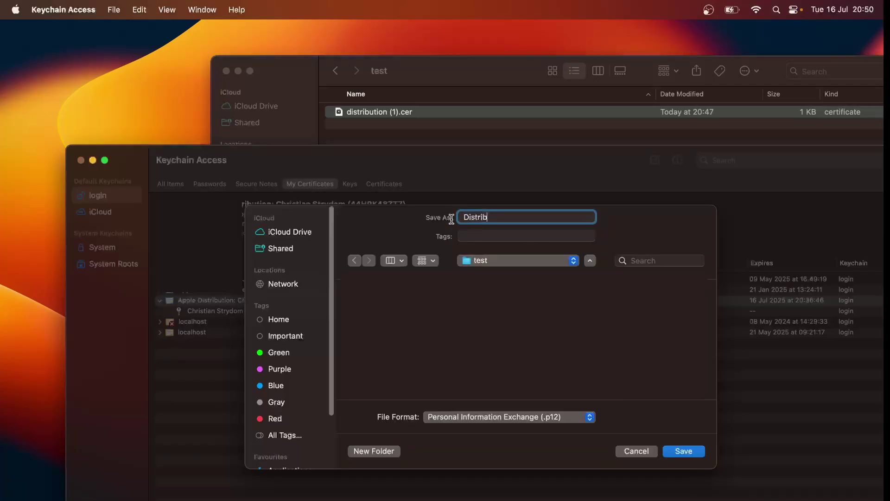
{"action": "type", "text": "ution.p12"}
{"action": "left_click", "coordinate": [696, 454]}
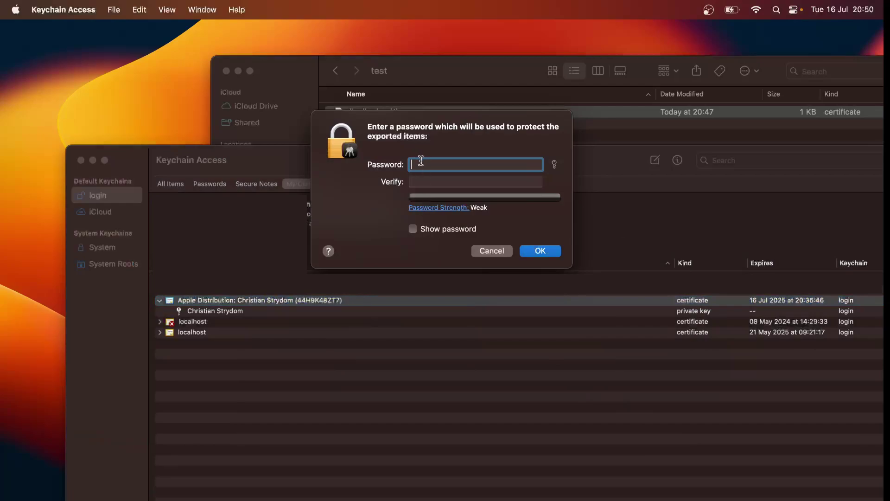
Enter and verify a password protecting the exported certificate, and authorise the key export with the login keychain password
{"action": "type", "text": "•••••••••••"}
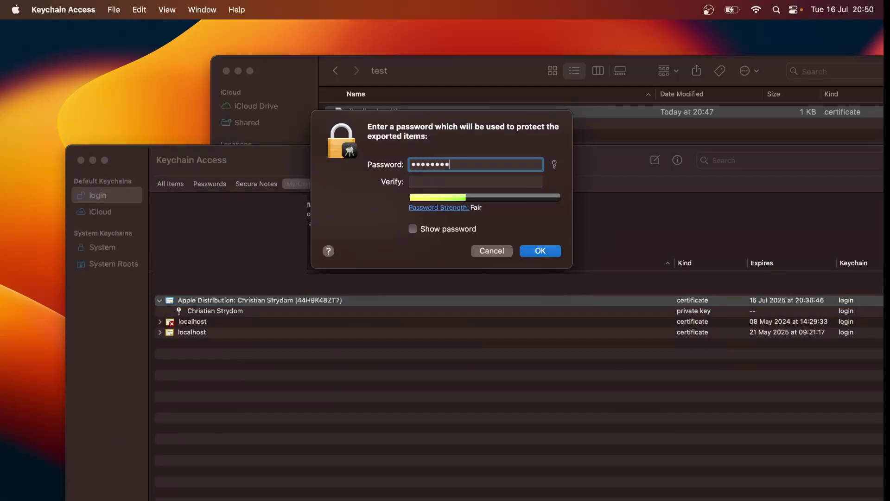
{"action": "type", "text": "•••"}
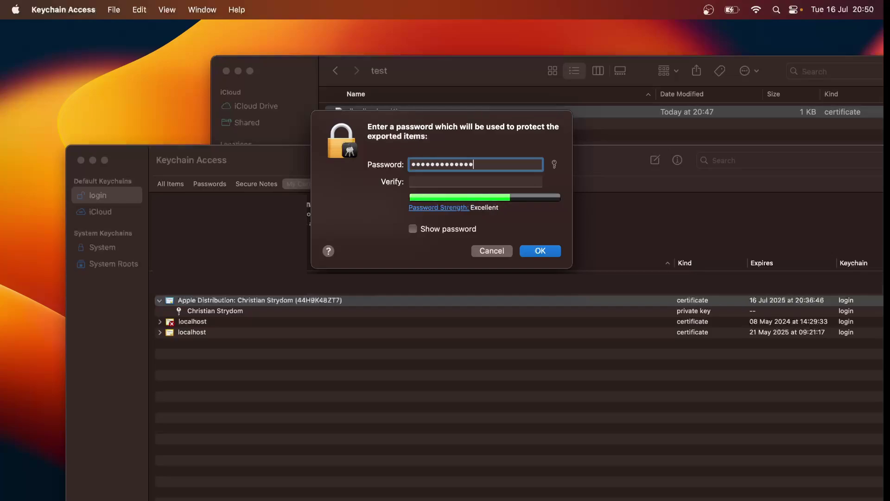
{"action": "key", "text": "Tab"}
{"action": "type", "text": "••••••••••"}
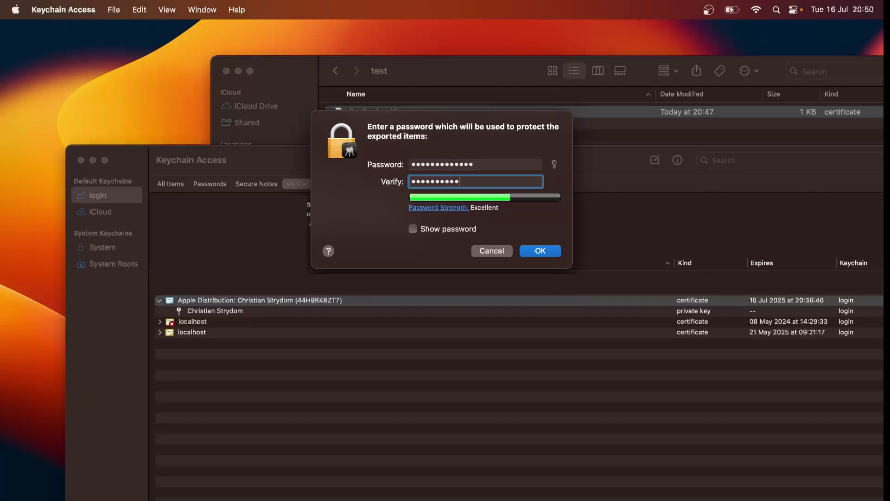
{"action": "type", "text": "•••"}
{"action": "left_click", "coordinate": [538, 252]}
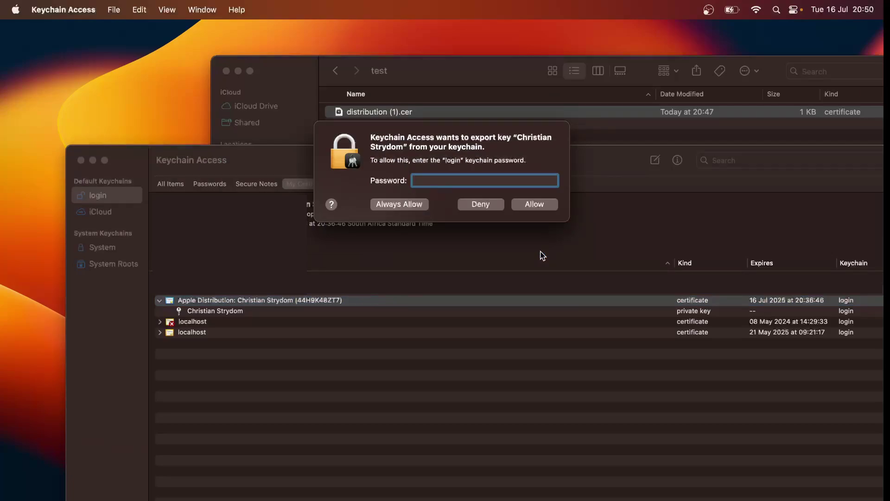
{"action": "type", "text": "•••••••••"}
{"action": "key", "text": "Return"}
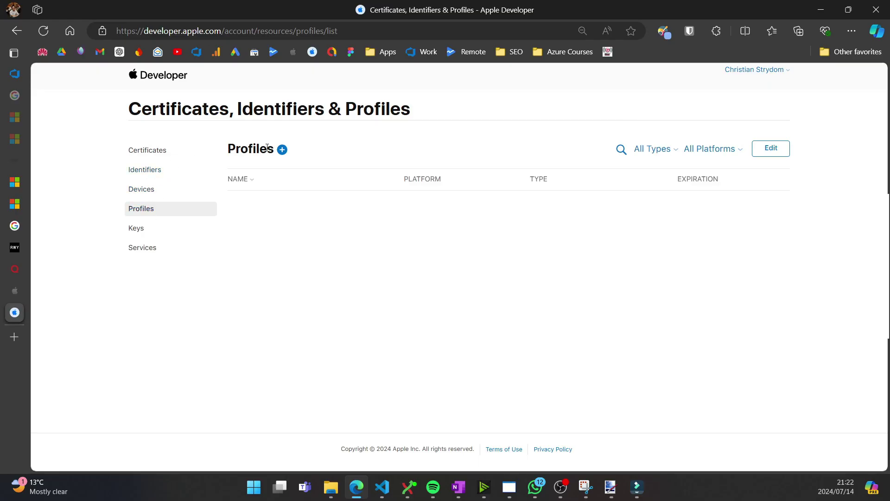
Start registering a new identifier in the Apple Developer portal with App IDs and type App, continuing to its details form
{"action": "left_click", "coordinate": [145, 171]}
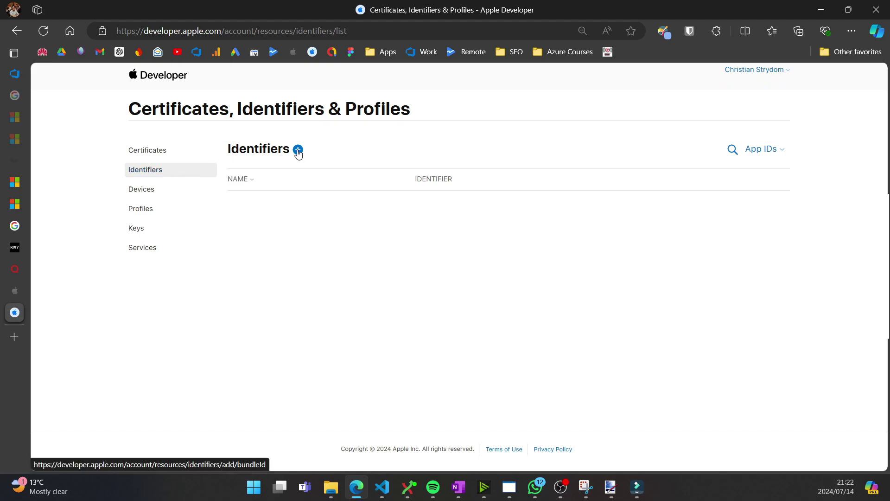
{"action": "left_click", "coordinate": [298, 150]}
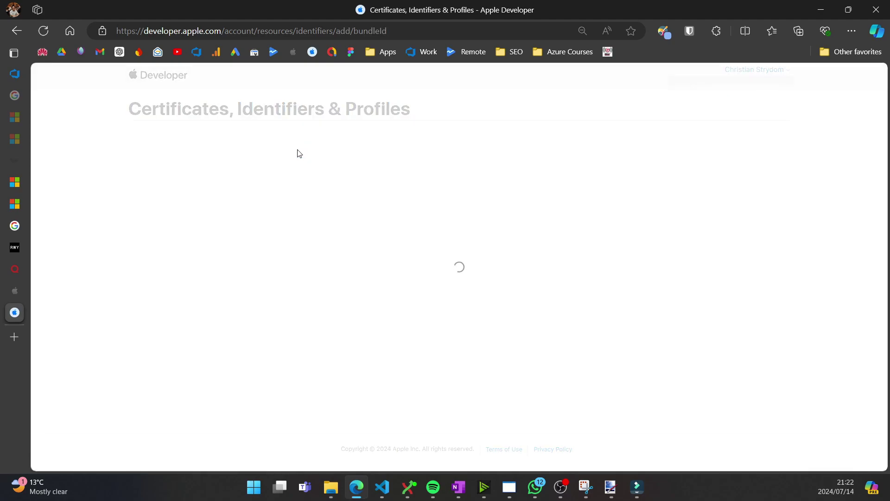
{"action": "scroll", "coordinate": [106, 249], "scroll_direction": "down", "scroll_amount": 5}
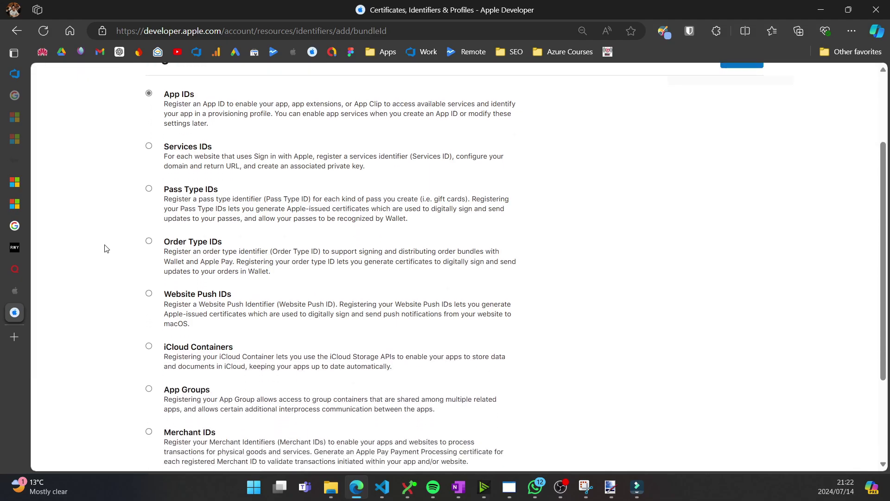
{"action": "scroll", "coordinate": [106, 248], "scroll_direction": "up", "scroll_amount": 5}
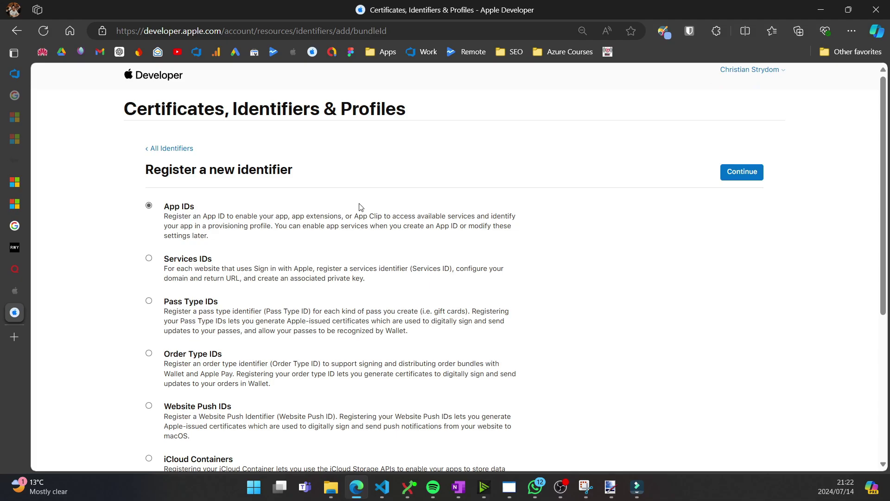
{"action": "left_click", "coordinate": [744, 172]}
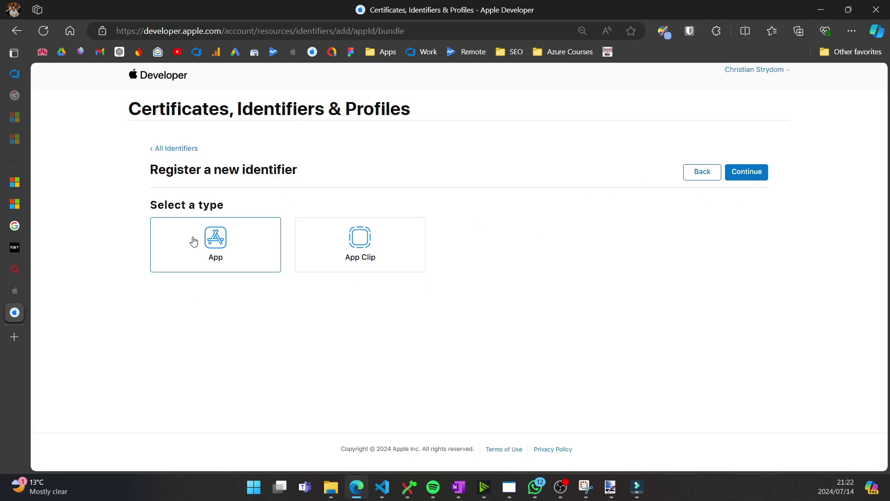
{"action": "left_click", "coordinate": [750, 172]}
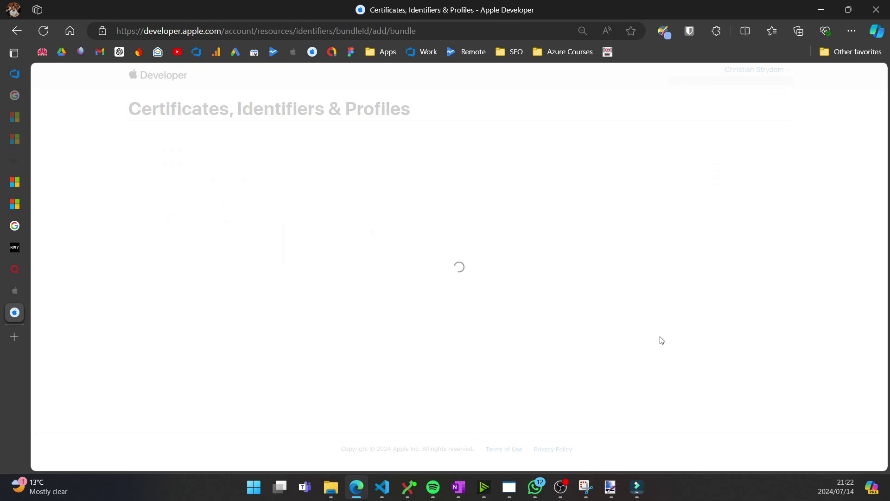
Enter MAUI Pipelines as the App ID's description and com.appalchemy.mauipipelines as its explicit bundle ID
{"action": "left_click", "coordinate": [298, 252]}
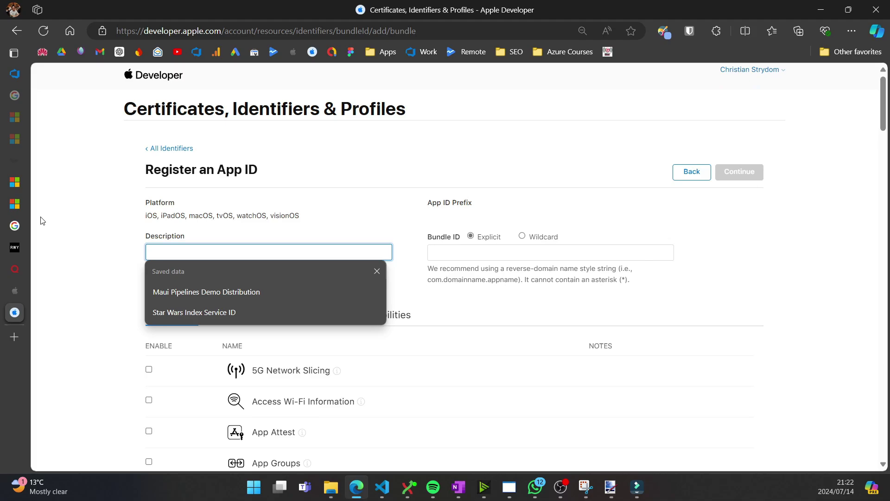
{"action": "type", "text": "MAUI P"}
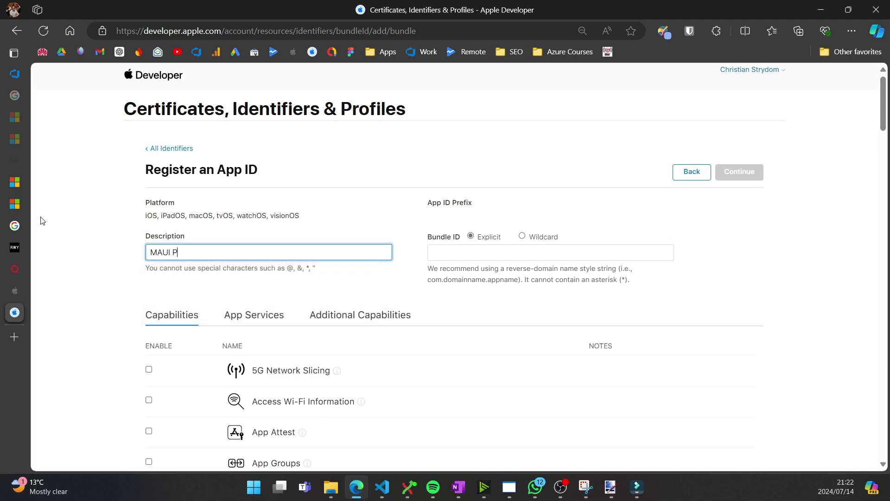
{"action": "type", "text": "ipelines Distribution"}
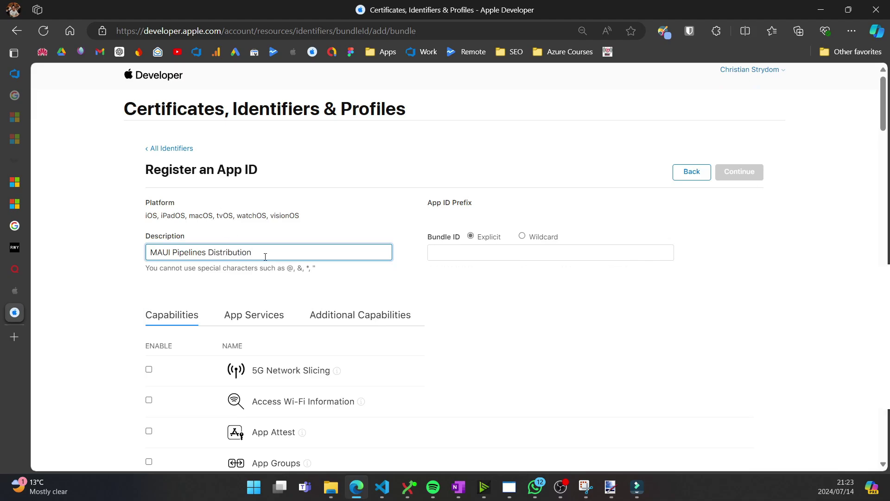
{"action": "key", "text": "ctrl+BackSpace"}
{"action": "left_click", "coordinate": [468, 253]}
{"action": "key", "text": "Down"}
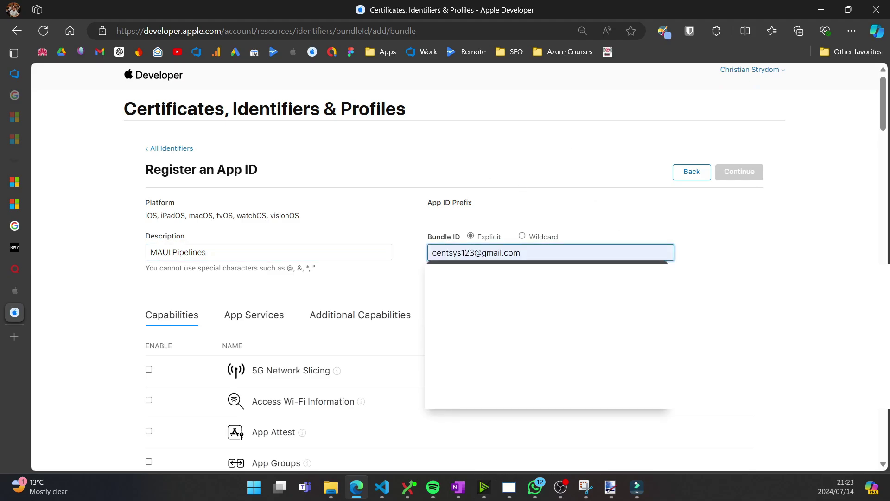
{"action": "key", "text": "Escape"}
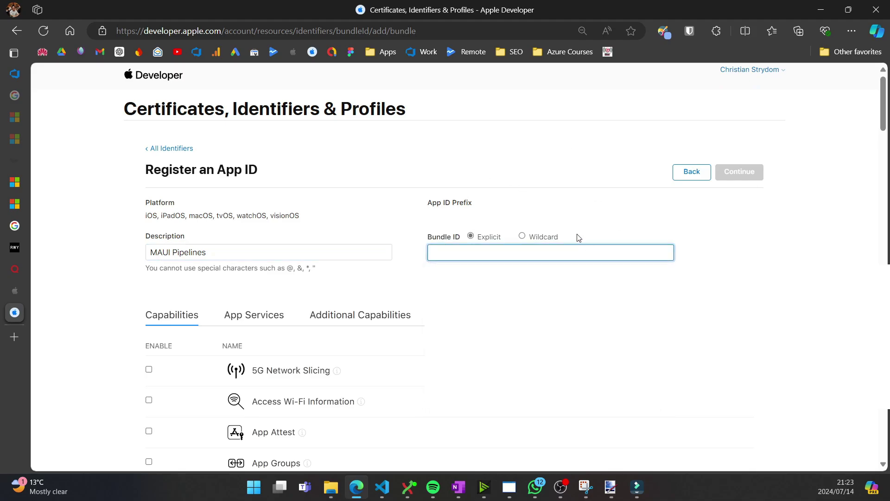
{"action": "type", "text": "com"}
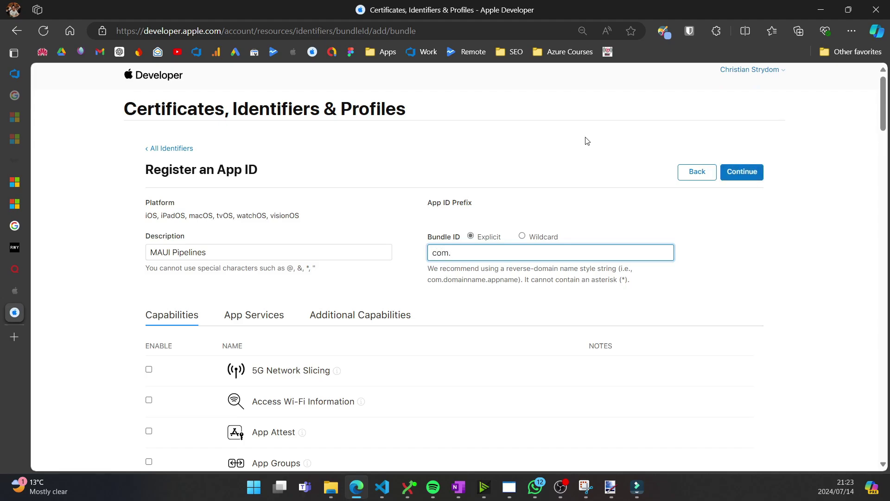
{"action": "type", "text": ".appalchemy.mauipipelines"}
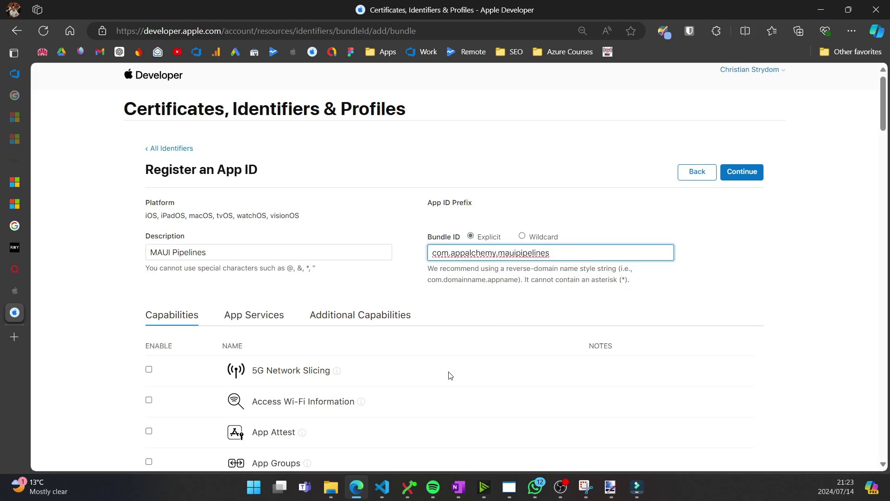
Look over the available capabilities, copy the bundle ID, and confirm and register the App ID without enabling any capabilities
{"action": "scroll", "coordinate": [449, 373], "scroll_direction": "down", "scroll_amount": 6}
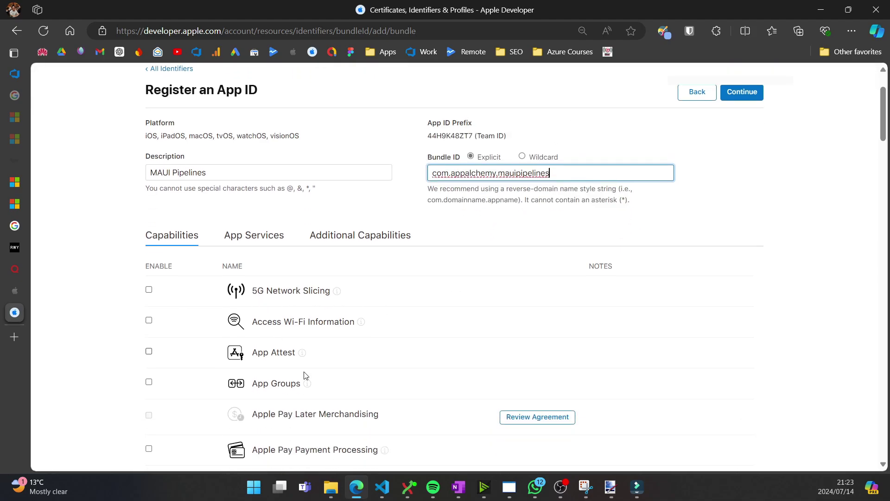
{"action": "scroll", "coordinate": [167, 408], "scroll_direction": "down", "scroll_amount": 5}
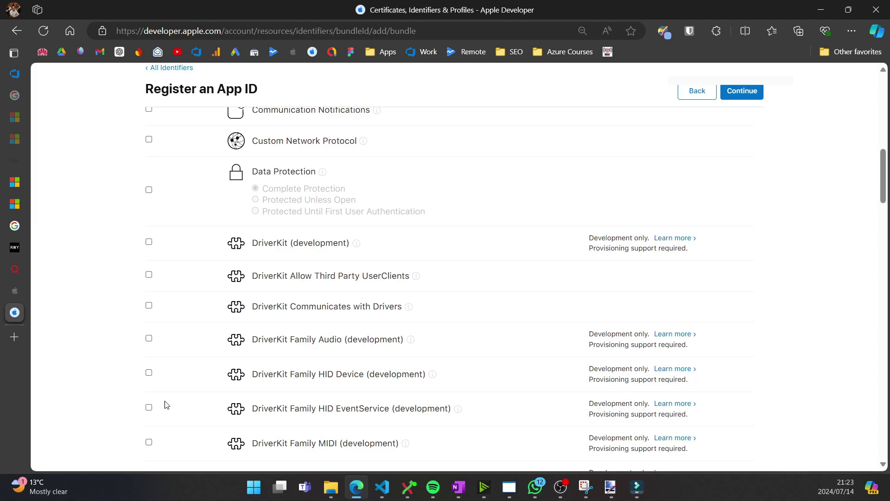
{"action": "scroll", "coordinate": [167, 403], "scroll_direction": "up", "scroll_amount": 4}
{"action": "scroll", "coordinate": [167, 404], "scroll_direction": "up", "scroll_amount": 8}
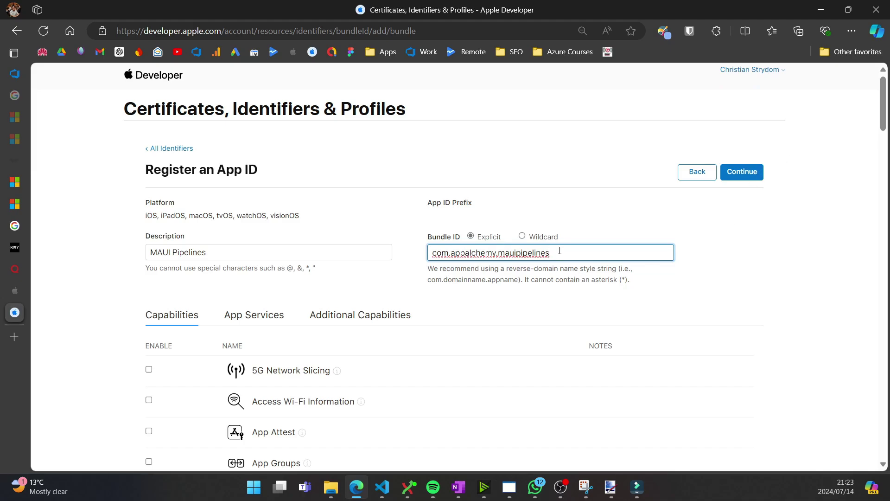
{"action": "left_click_drag", "start_coordinate": [559, 253], "coordinate": [424, 259]}
{"action": "key", "text": "ctrl+c"}
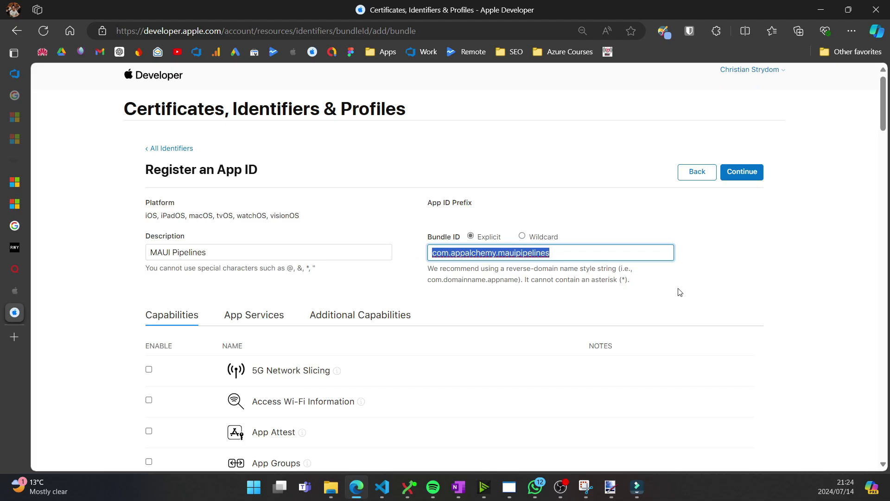
{"action": "left_click", "coordinate": [743, 178]}
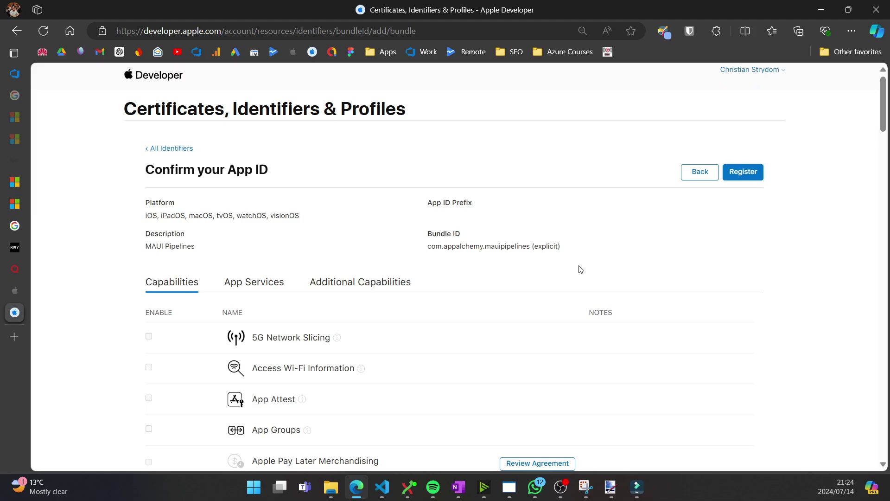
{"action": "left_click", "coordinate": [758, 172]}
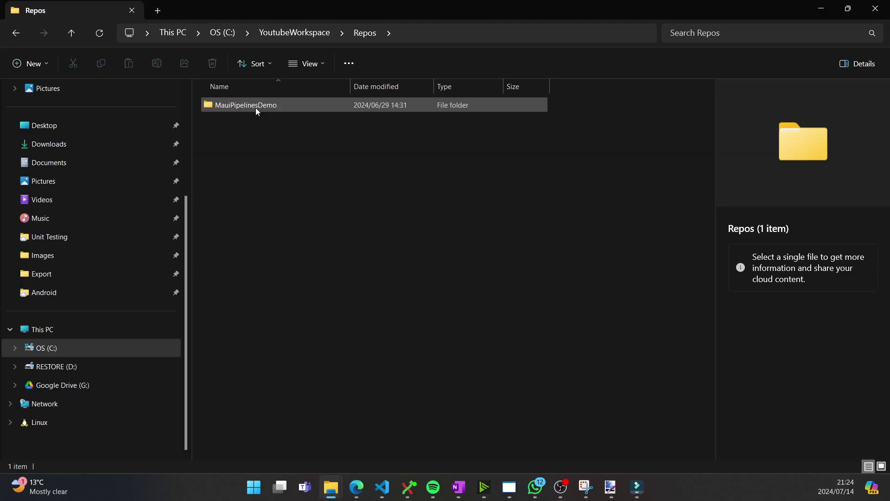
Open the MauiPipelines.sln solution from the MauiPipelines folder of the MauiPipelinesDemo repository in Visual Studio
{"action": "left_click", "coordinate": [257, 108]}
{"action": "double_click", "coordinate": [257, 111]}
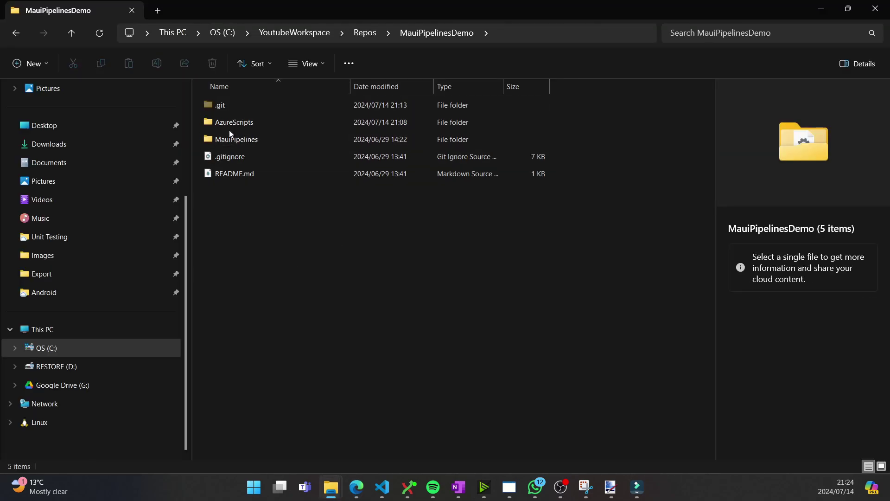
{"action": "double_click", "coordinate": [245, 139]}
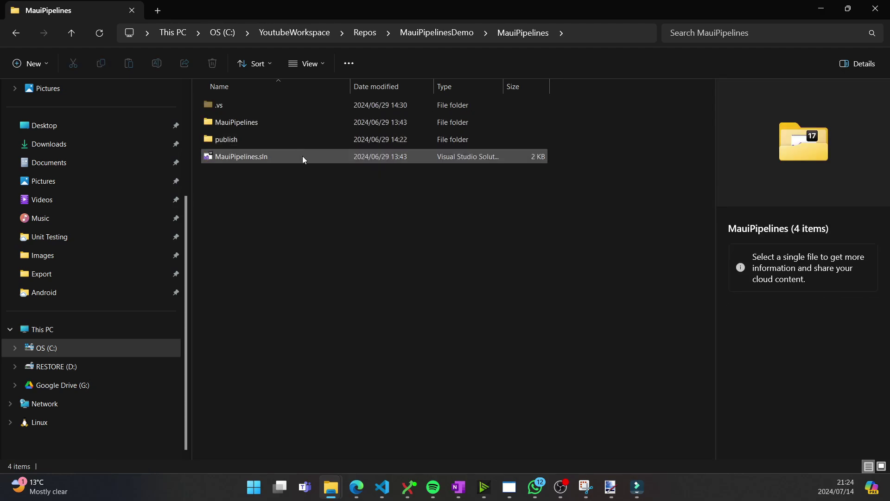
{"action": "left_click", "coordinate": [229, 157]}
{"action": "key", "text": "Return"}
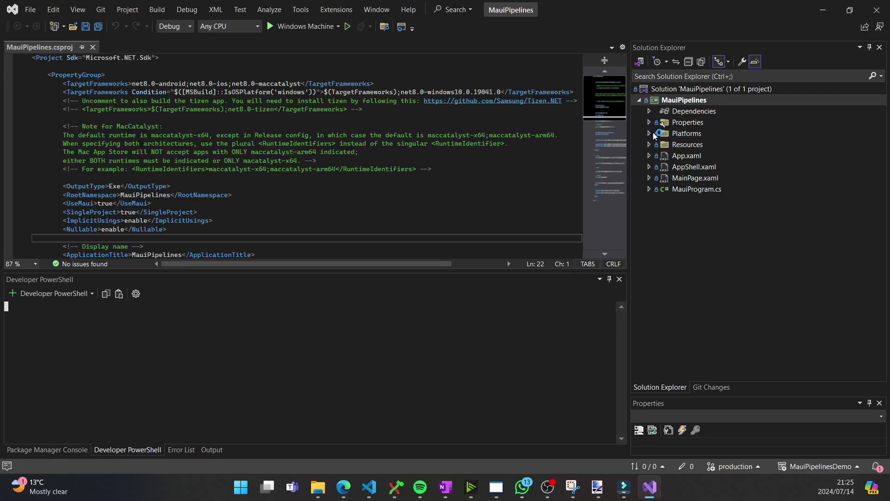
Replace the ApplicationId in MauiPipelines.csproj with the copied bundle ID com.appalchemy.mauipipelines and save the file
{"action": "scroll", "coordinate": [201, 150], "scroll_direction": "down", "scroll_amount": 6}
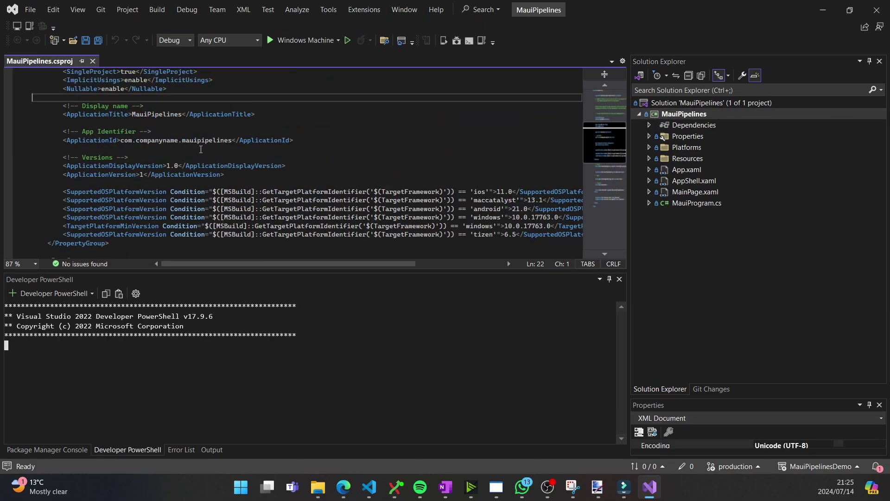
{"action": "scroll", "coordinate": [95, 200], "scroll_direction": "up", "scroll_amount": 2}
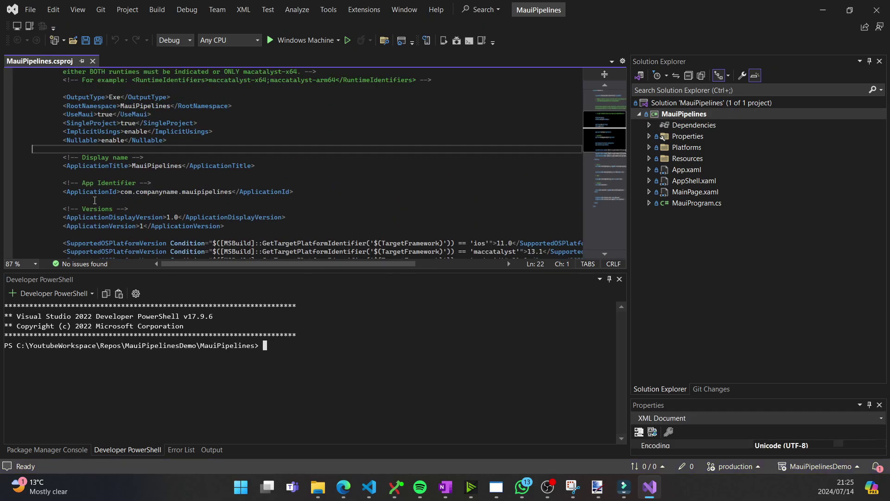
{"action": "left_click_drag", "start_coordinate": [83, 184], "coordinate": [137, 184]}
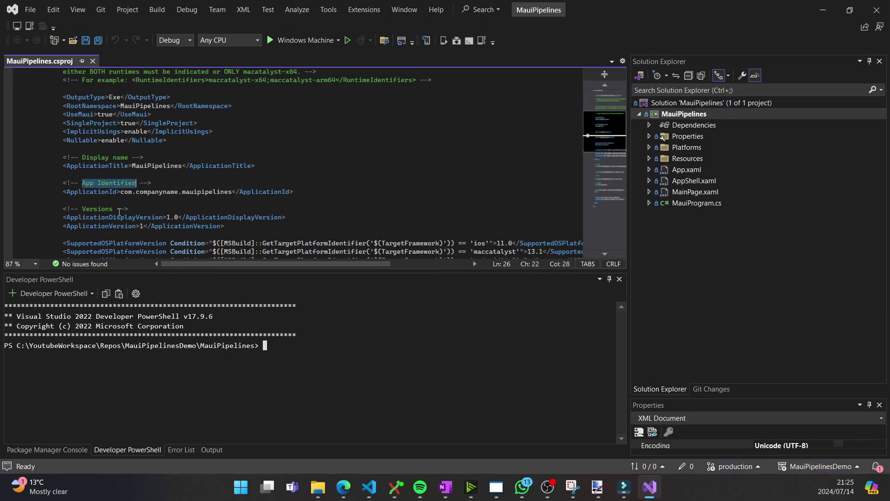
{"action": "double_click", "coordinate": [116, 192]}
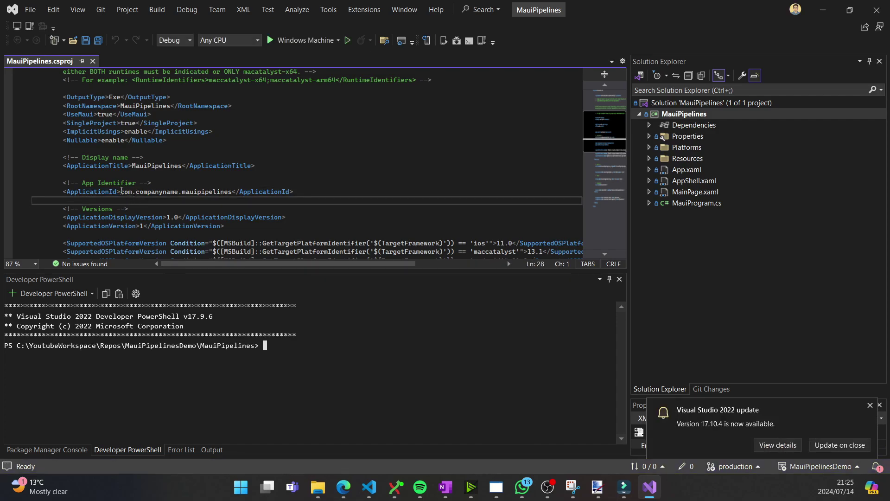
{"action": "left_click_drag", "start_coordinate": [121, 192], "coordinate": [229, 192]}
{"action": "key", "text": "ctrl+v"}
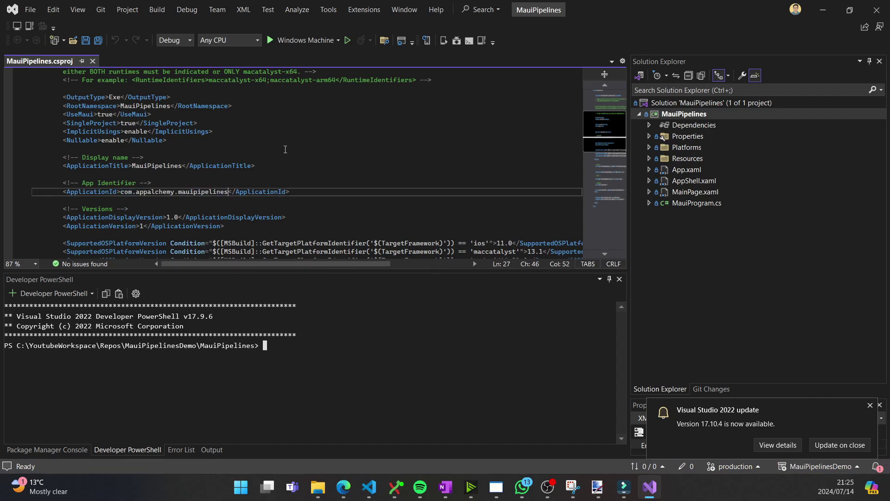
{"action": "left_click", "coordinate": [324, 176]}
{"action": "key", "text": "ctrl+s"}
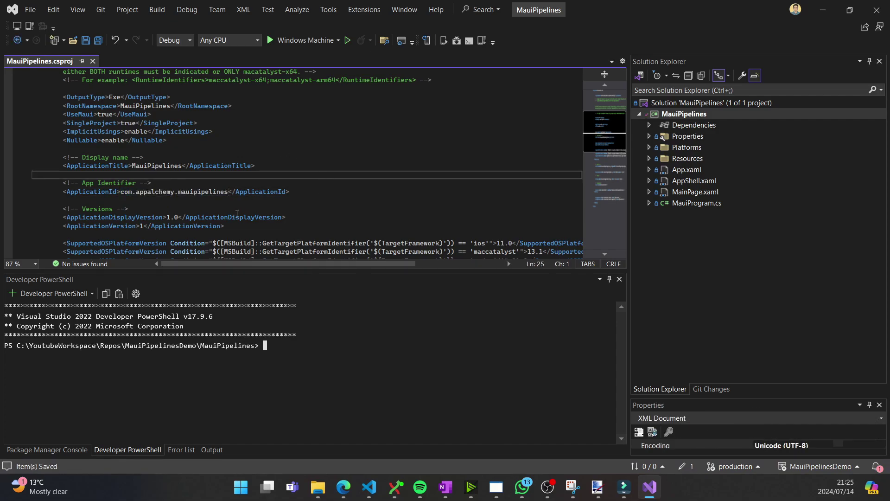
{"action": "left_click_drag", "start_coordinate": [229, 192], "coordinate": [121, 192]}
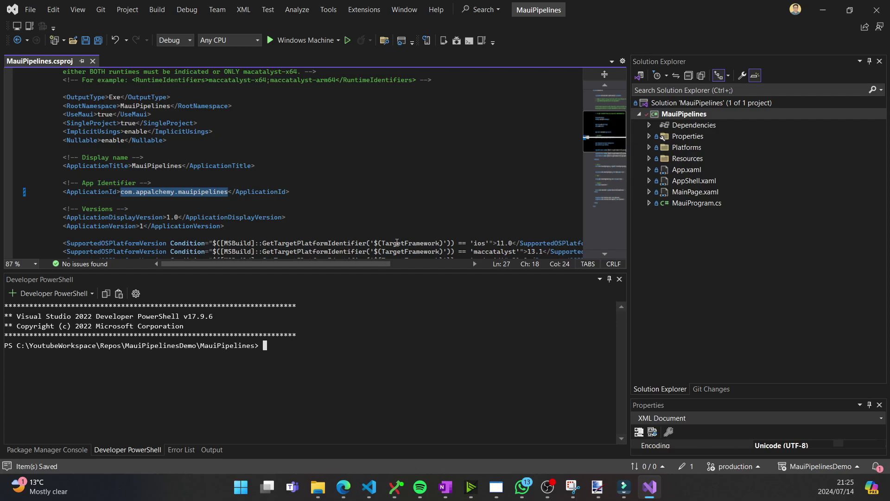
{"action": "left_click", "coordinate": [368, 183]}
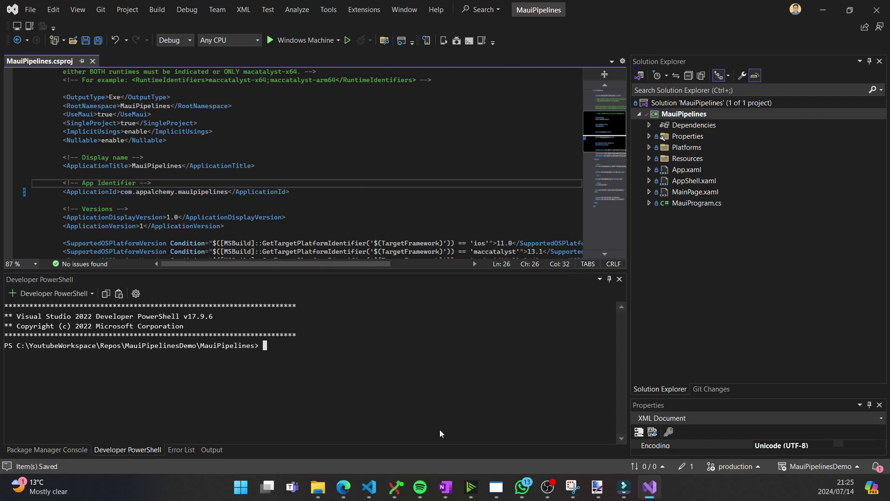
In Git Extensions, commit the MauiPipelines.csproj change to the production branch with the message "Update application bundle ID"
{"action": "left_click", "coordinate": [396, 487]}
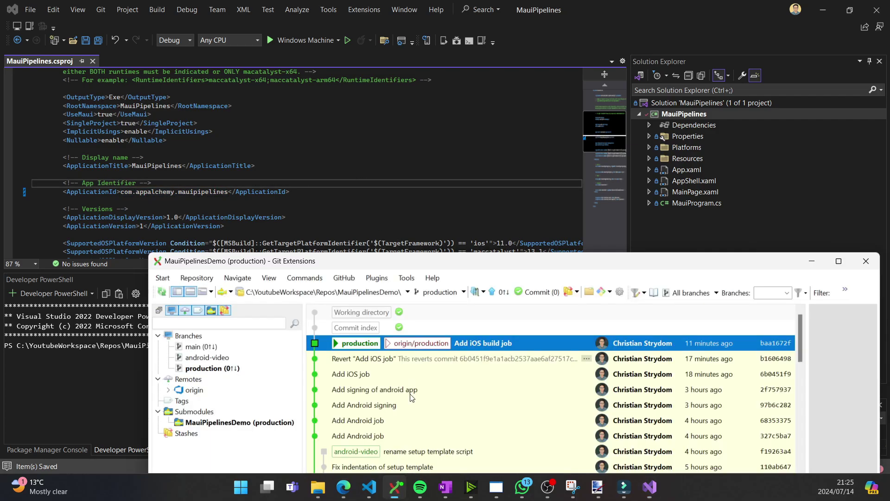
{"action": "left_click", "coordinate": [529, 292]}
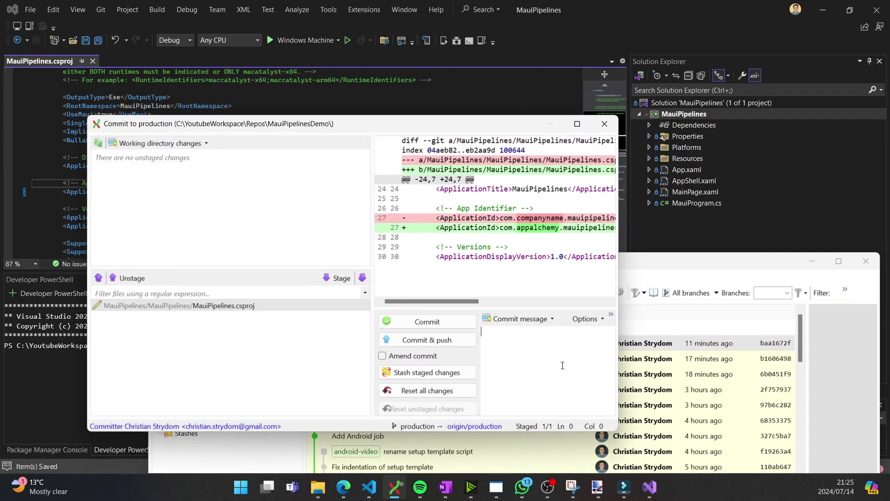
{"action": "type", "text": "Update application bundle"}
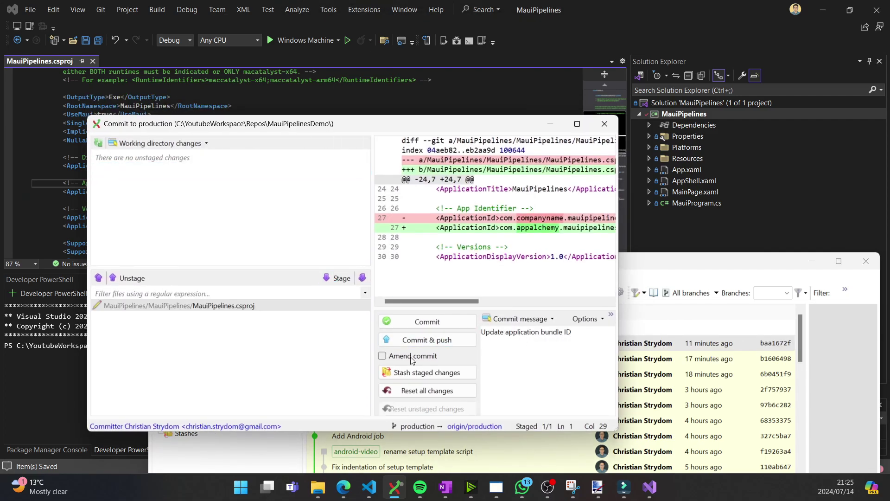
{"action": "type", "text": " ID"}
{"action": "left_click", "coordinate": [420, 321]}
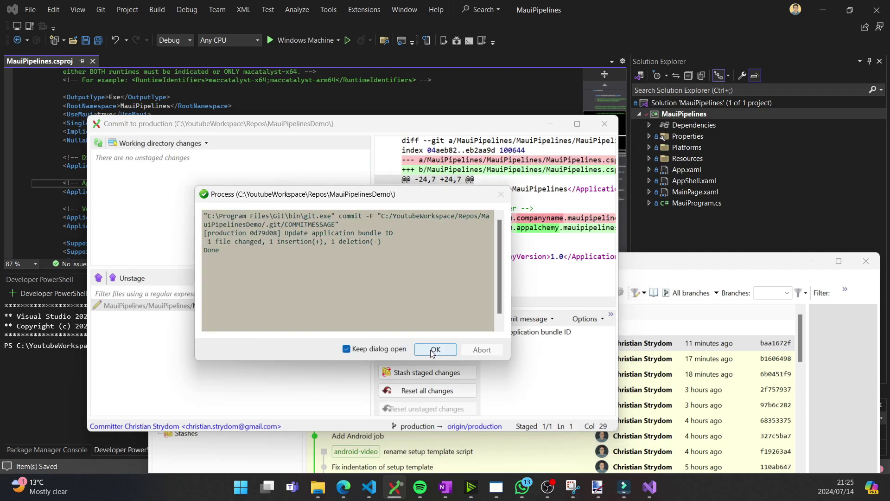
{"action": "left_click", "coordinate": [435, 350]}
{"action": "left_click_drag", "start_coordinate": [432, 264], "coordinate": [542, 237]}
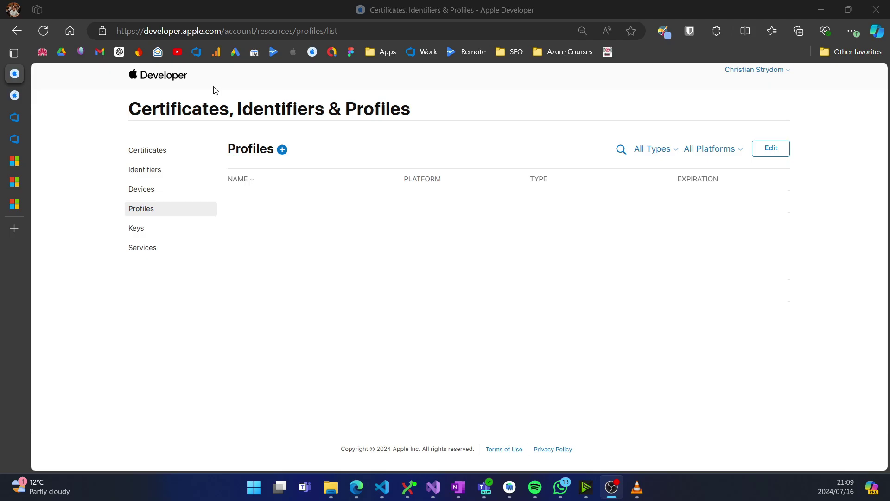
Start registering a new provisioning profile in the Apple Developer portal with the App Store Connect distribution type, continuing to the App ID selection
{"action": "left_click", "coordinate": [282, 151]}
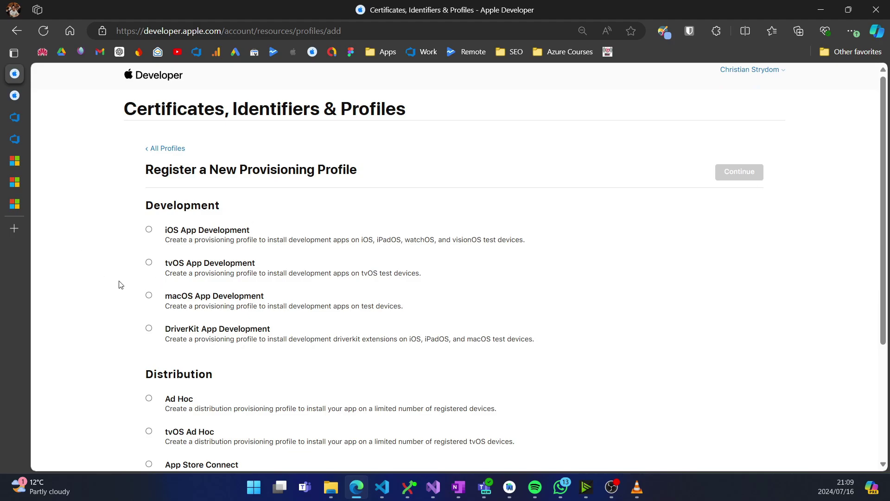
{"action": "scroll", "coordinate": [148, 147], "scroll_direction": "down", "scroll_amount": 1}
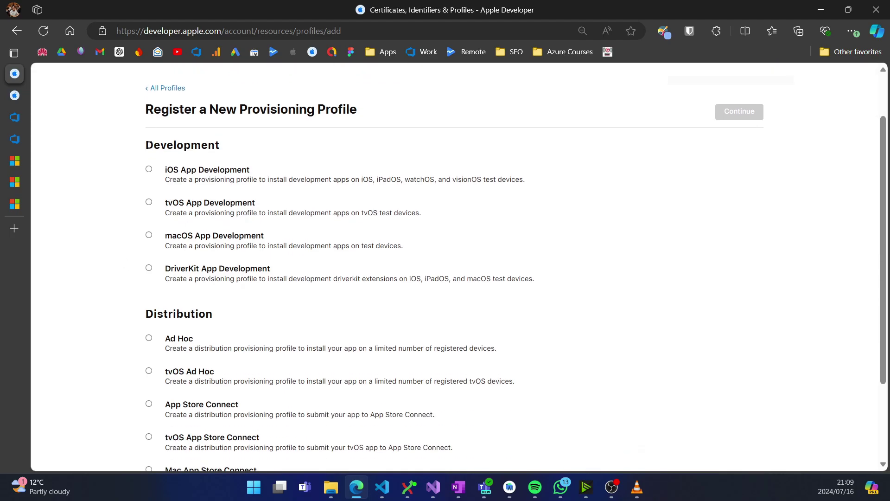
{"action": "left_click_drag", "start_coordinate": [143, 146], "coordinate": [233, 148]}
{"action": "left_click_drag", "start_coordinate": [128, 144], "coordinate": [268, 151]}
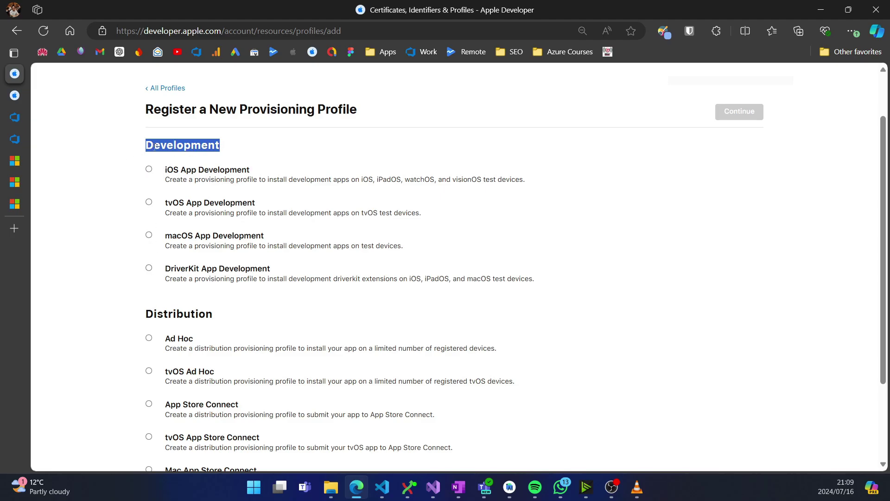
{"action": "scroll", "coordinate": [83, 320], "scroll_direction": "down", "scroll_amount": 3}
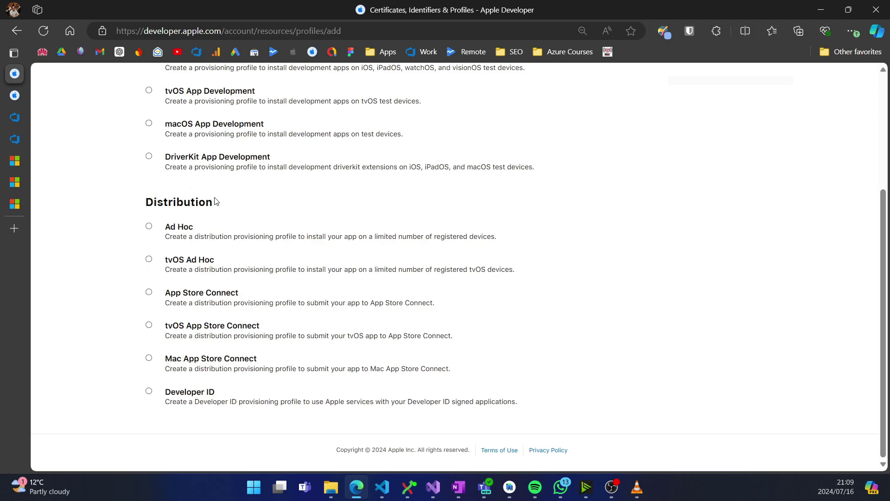
{"action": "left_click", "coordinate": [152, 291]}
{"action": "left_click_drag", "start_coordinate": [436, 304], "coordinate": [165, 304]}
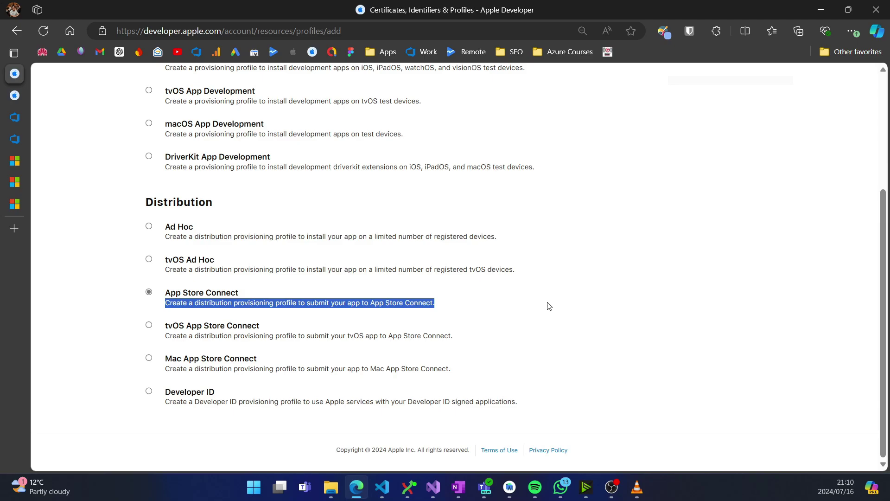
{"action": "scroll", "coordinate": [702, 352], "scroll_direction": "up", "scroll_amount": 3}
{"action": "left_click", "coordinate": [744, 172]}
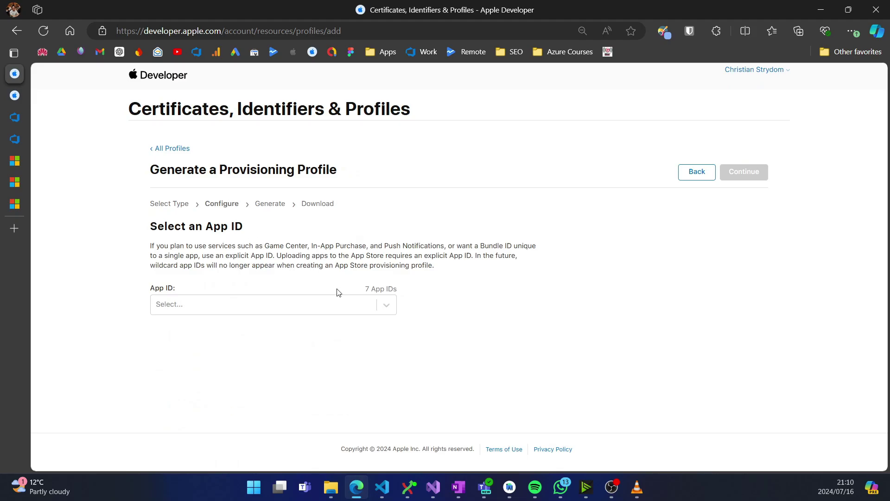
Select the MAUI Pipelines App ID and the Distribution certificate for the provisioning profile, continuing to the naming page
{"action": "left_click", "coordinate": [387, 305]}
{"action": "left_click", "coordinate": [259, 325]}
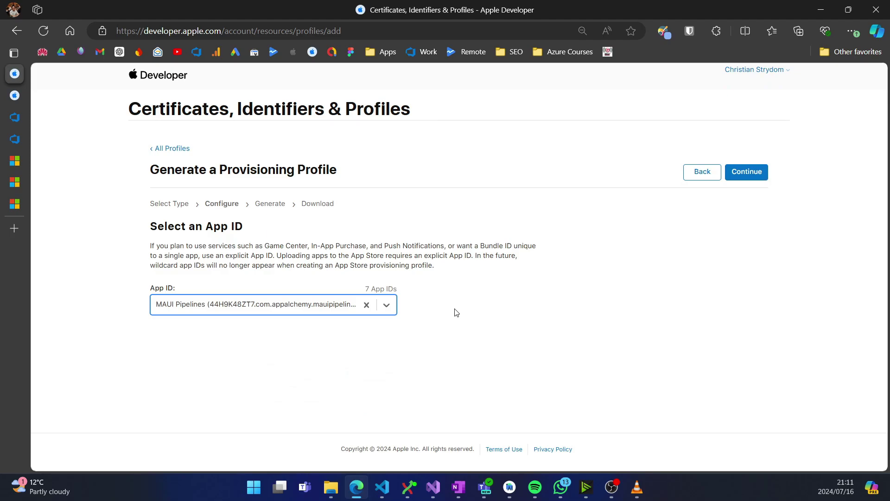
{"action": "left_click", "coordinate": [747, 172]}
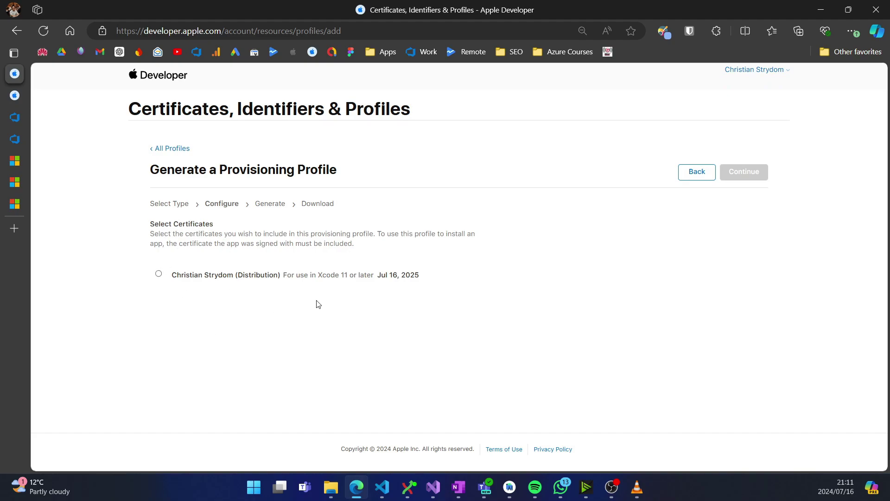
{"action": "left_click", "coordinate": [159, 274]}
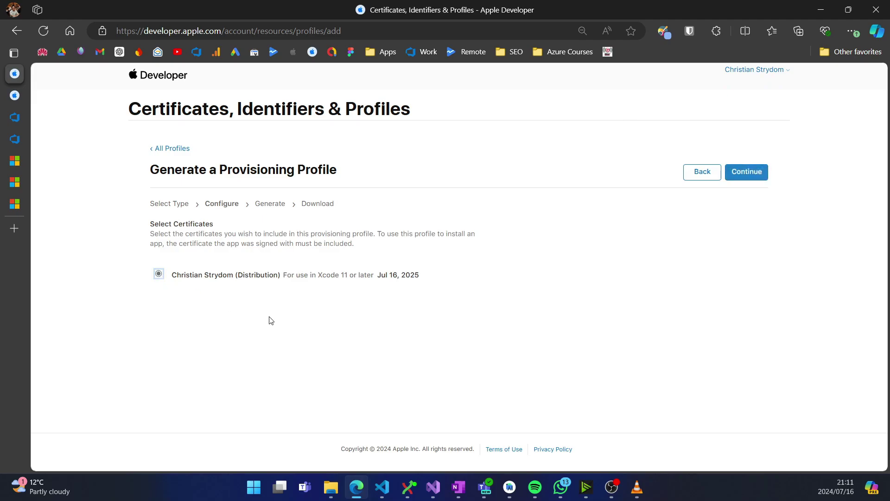
{"action": "left_click", "coordinate": [752, 173]}
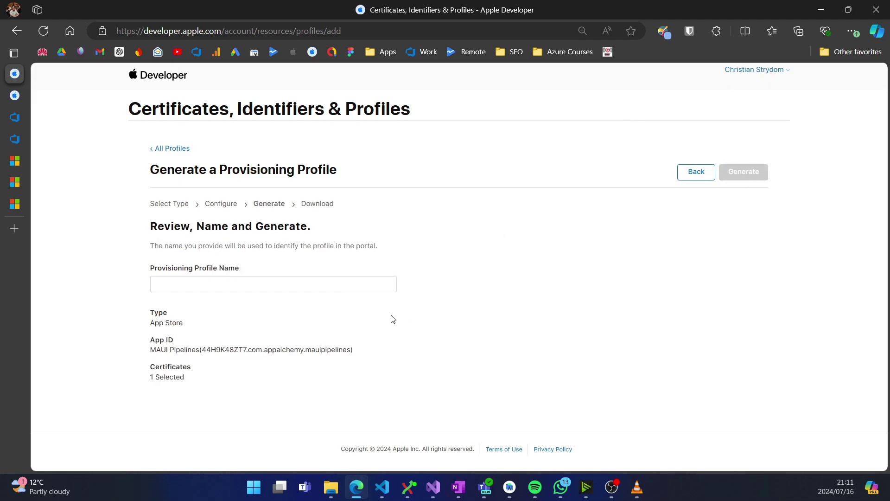
Name the provisioning profile "AppAlchemy Distribution Profile", generate it and download it
{"action": "left_click", "coordinate": [289, 291]}
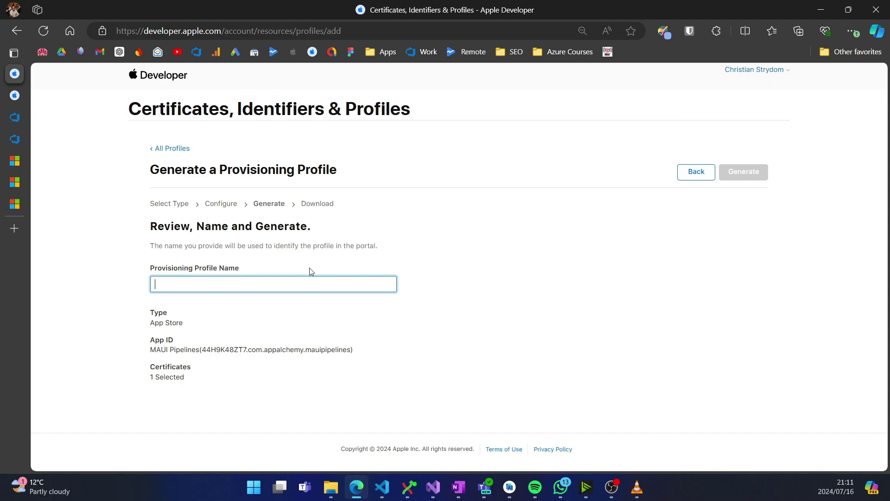
{"action": "type", "text": "AppAlchemy Distribution Profile"}
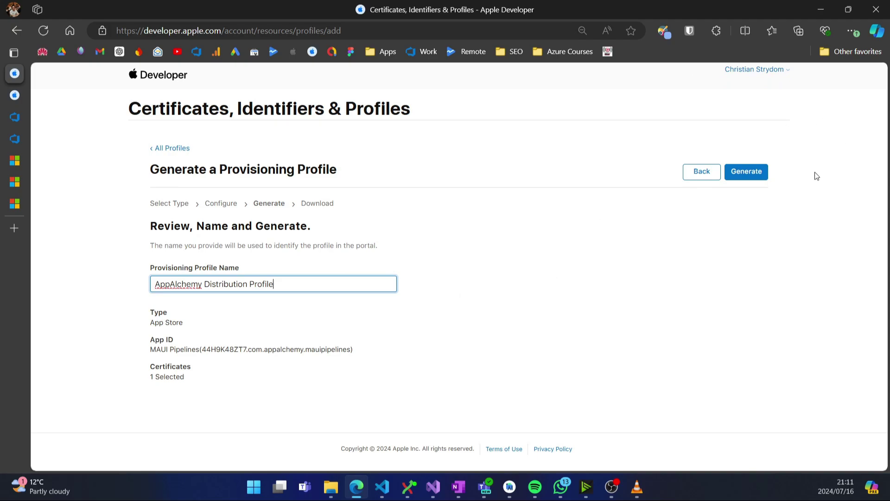
{"action": "left_click", "coordinate": [754, 179]}
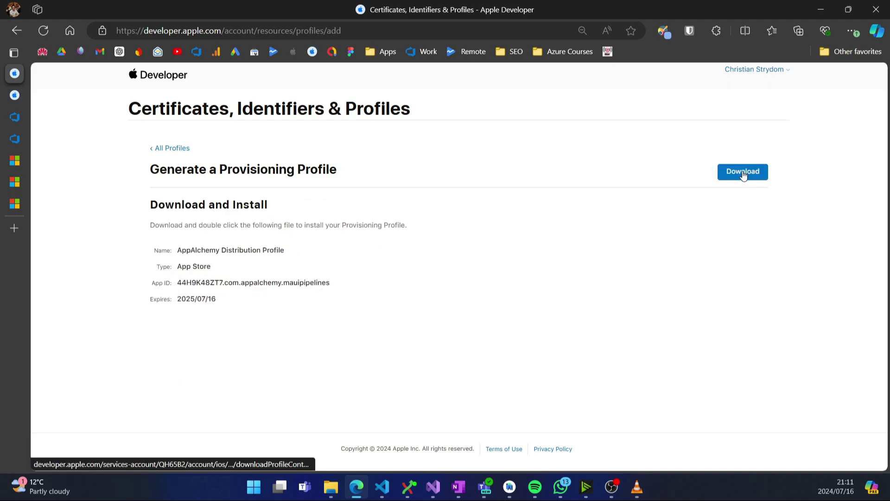
{"action": "left_click", "coordinate": [742, 172]}
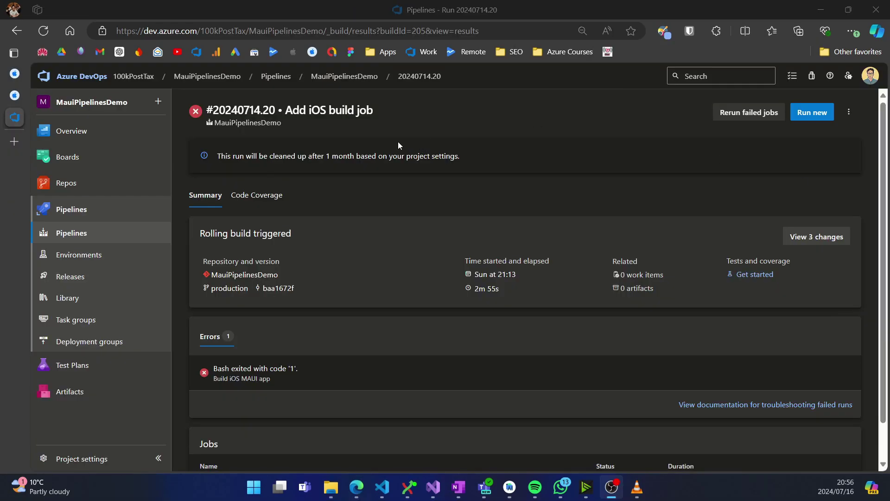
Upload Distribution.p12 as a secure file in the Azure DevOps Library of the MauiPipelinesDemo project
{"action": "left_click", "coordinate": [91, 302]}
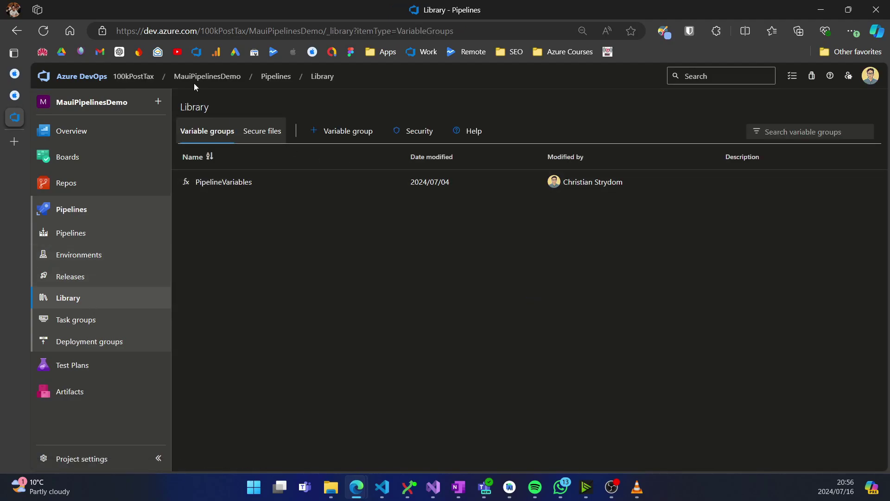
{"action": "left_click", "coordinate": [262, 134]}
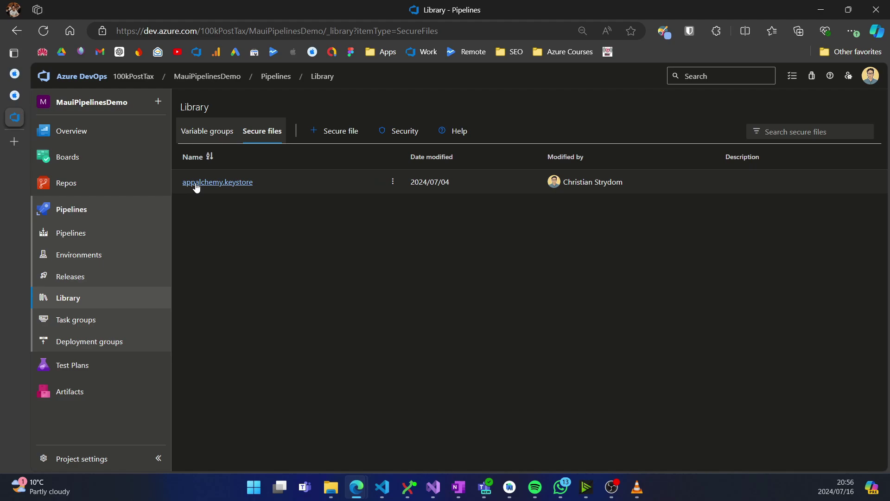
{"action": "left_click", "coordinate": [350, 135]}
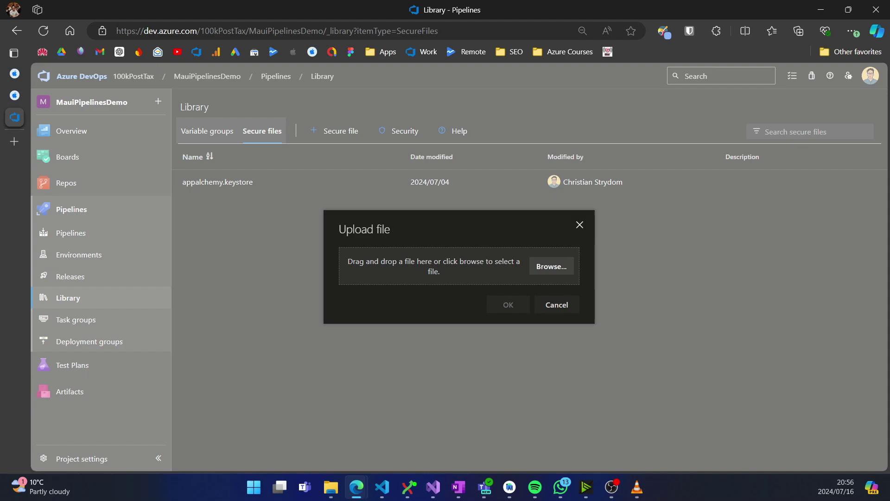
{"action": "left_click_drag", "start_coordinate": [366, 262], "coordinate": [384, 269]}
{"action": "left_click", "coordinate": [508, 304]}
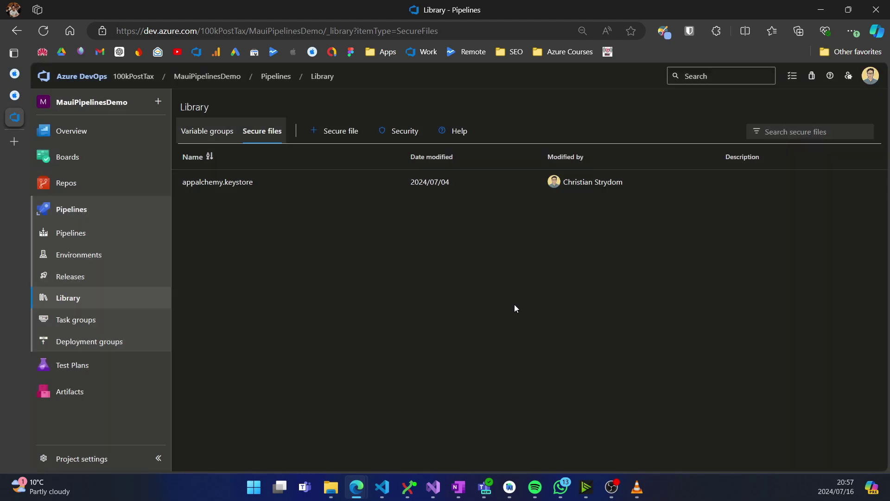
Upload the provisioning profile Maui_Pipelines_Demo_Distribution (1).mobileprovision as another secure file
{"action": "left_click", "coordinate": [337, 132]}
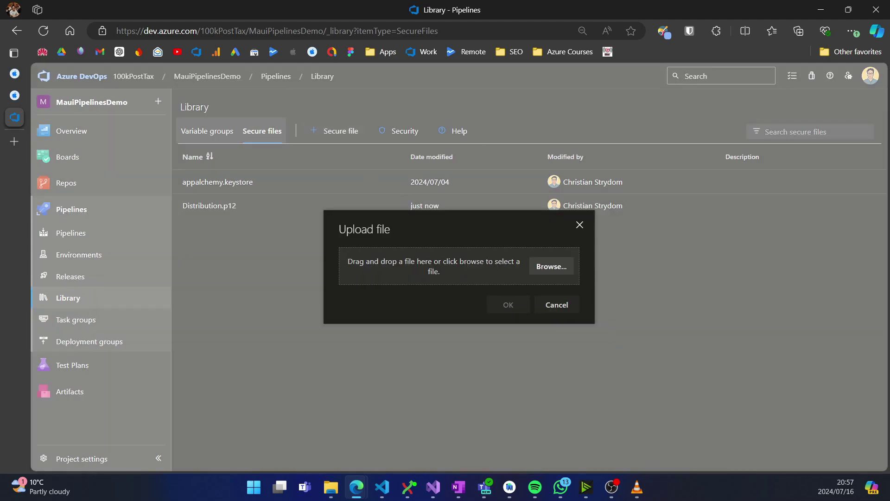
{"action": "left_click_drag", "start_coordinate": [889, 267], "coordinate": [452, 266]}
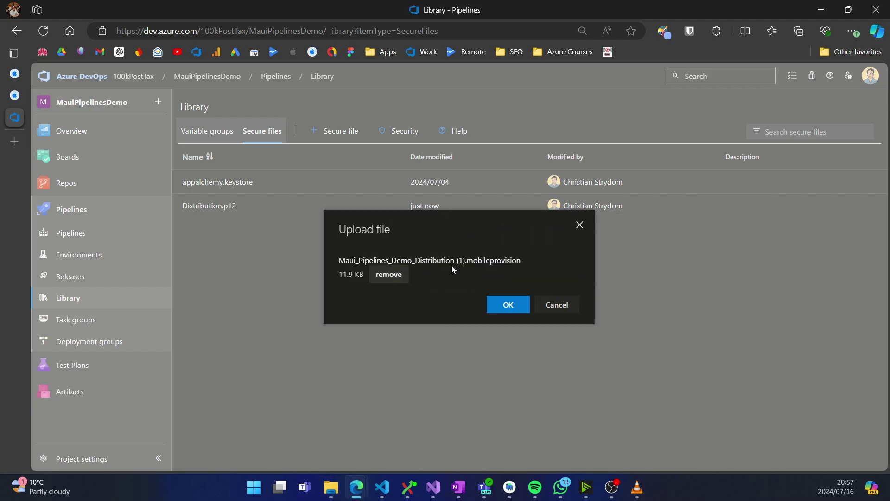
{"action": "left_click", "coordinate": [514, 306]}
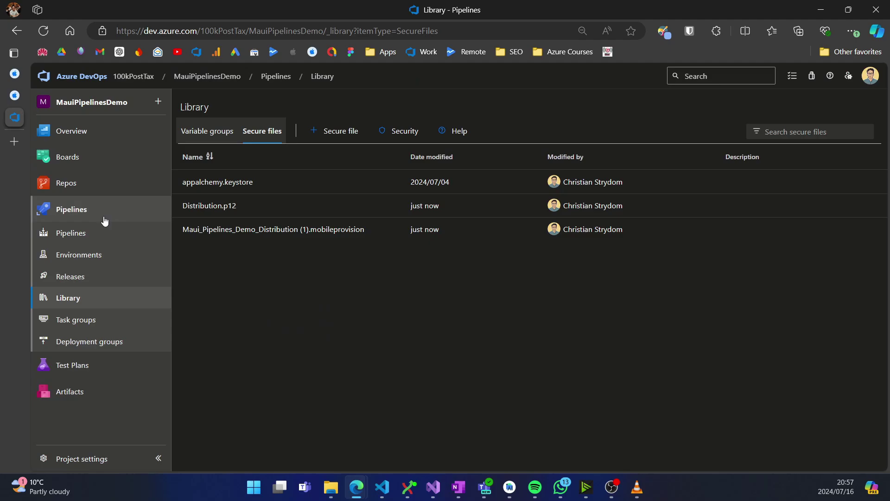
Rename the uploaded provisioning profile secure file to appalchemy.mobileprovision and save it
{"action": "left_click", "coordinate": [393, 230]}
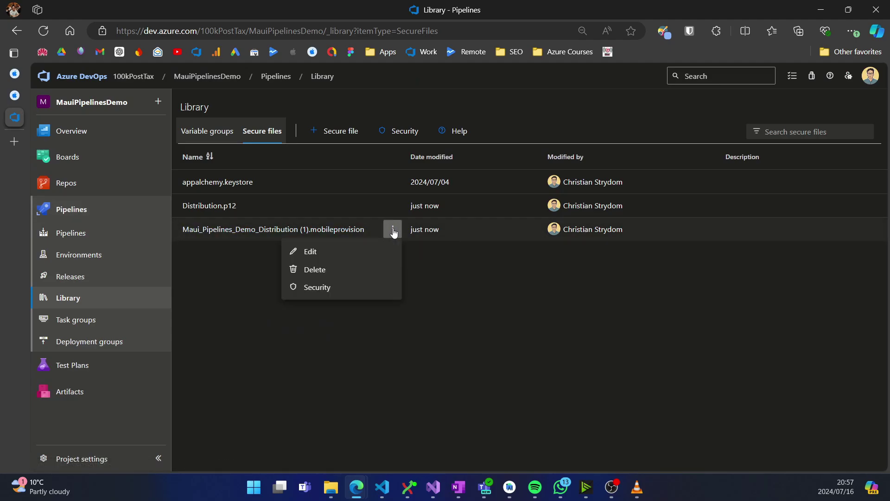
{"action": "left_click", "coordinate": [309, 251]}
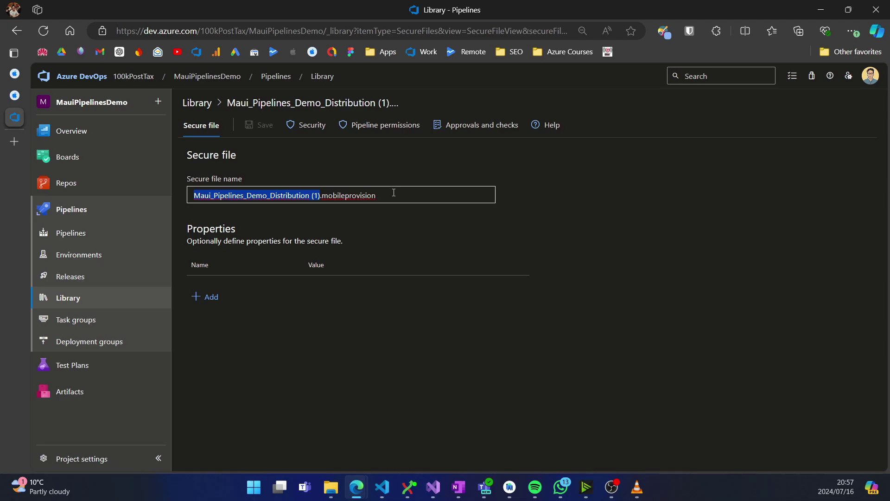
{"action": "type", "text": "appalchemy"}
{"action": "left_click", "coordinate": [260, 124]}
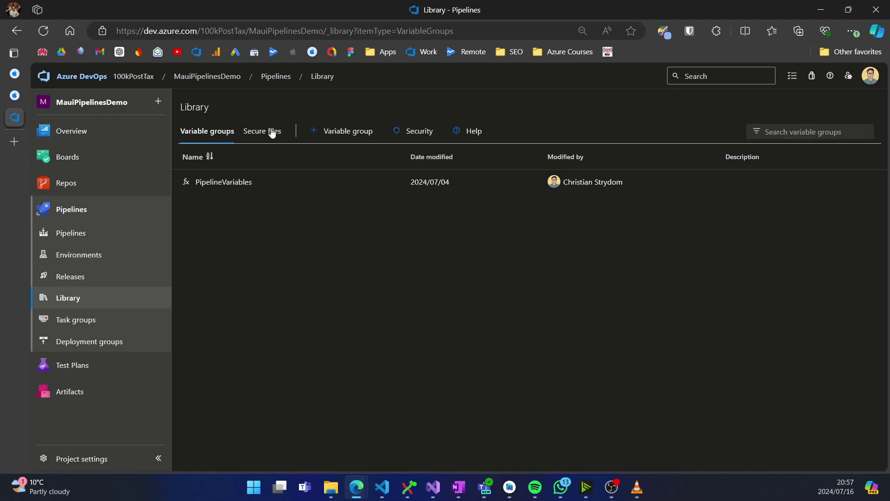
Rename the Distribution.p12 secure file to lowercase distribution.p12 and save it
{"action": "left_click", "coordinate": [273, 132]}
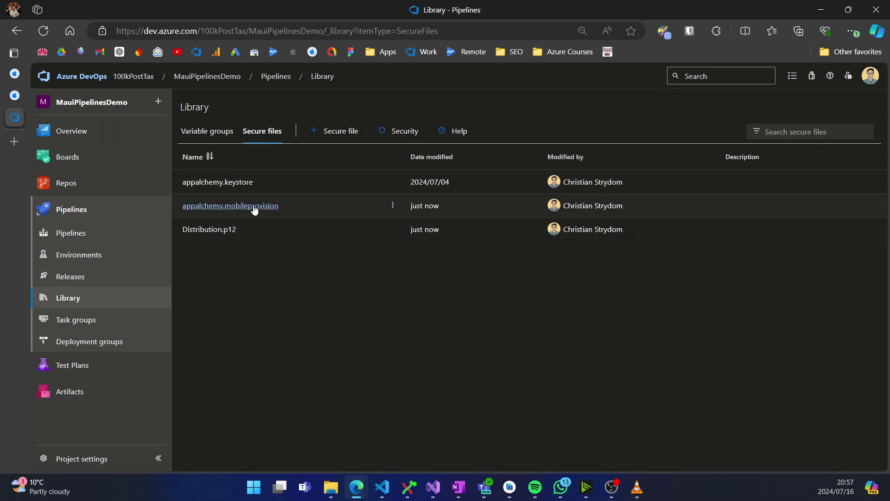
{"action": "left_click", "coordinate": [217, 230]}
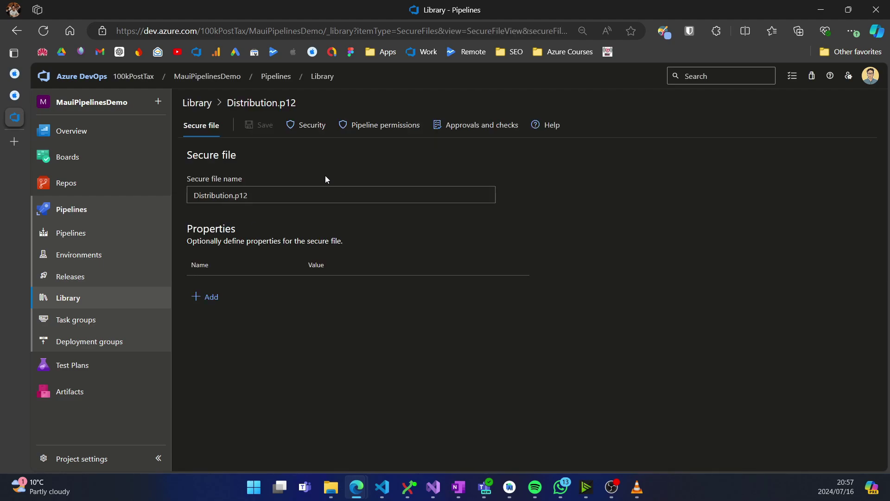
{"action": "type", "text": "d"}
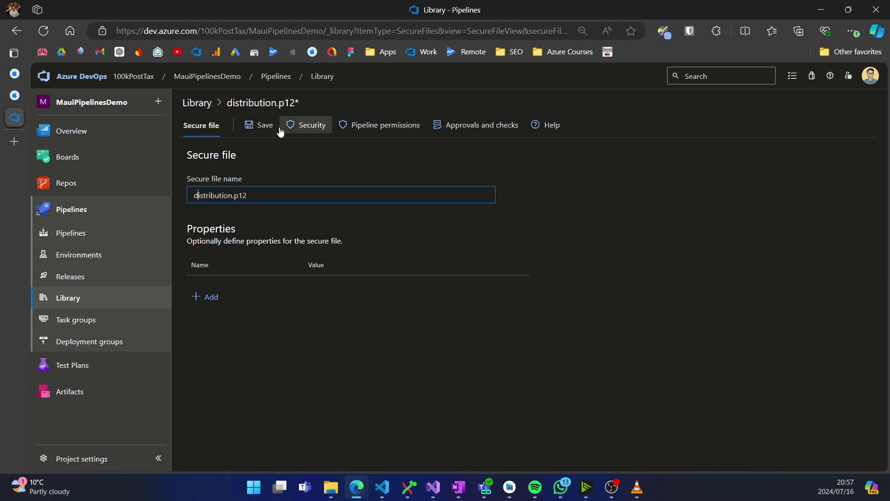
{"action": "left_click", "coordinate": [263, 124]}
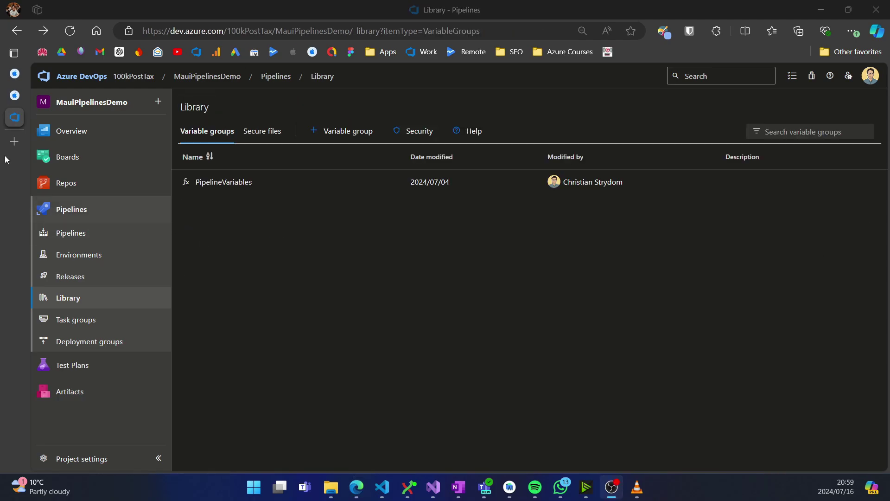
Search the web for installappleprovisioningprofile@1 and open the Microsoft Learn page for the Install Apple provisioning profile v1 task
{"action": "left_click", "coordinate": [15, 141]}
{"action": "left_click", "coordinate": [15, 140]}
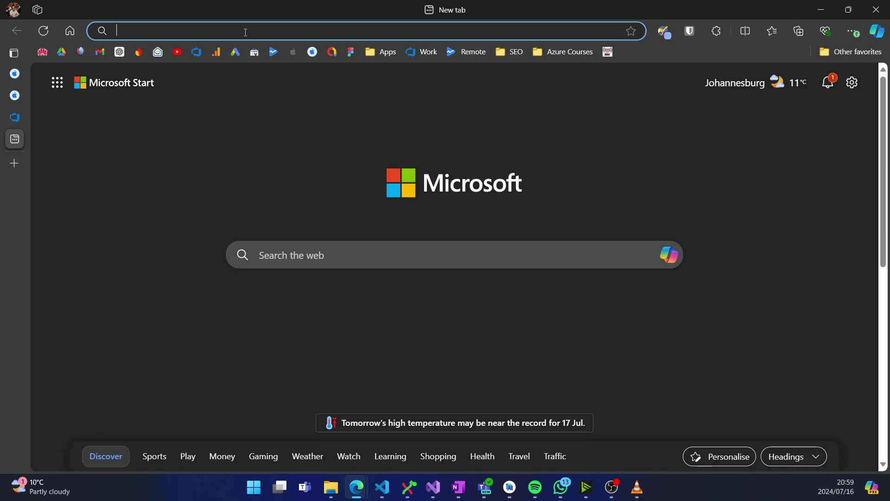
{"action": "type", "text": "Install"}
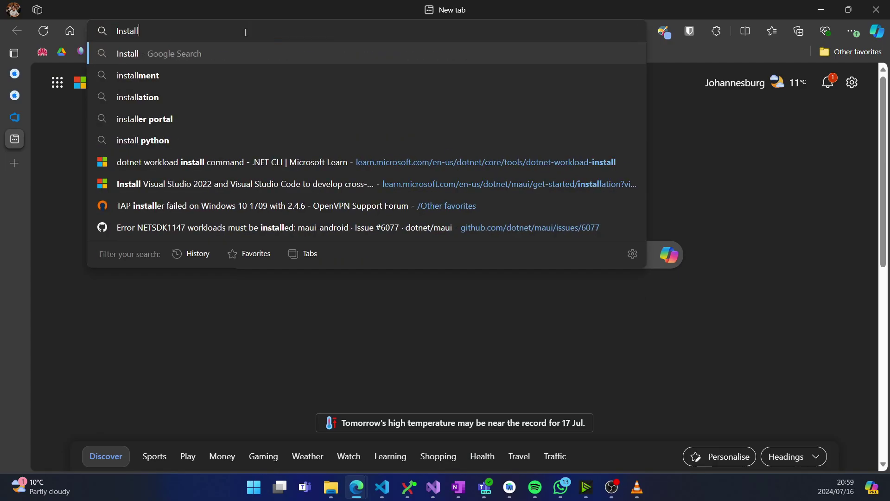
{"action": "type", "text": "ApplePro"}
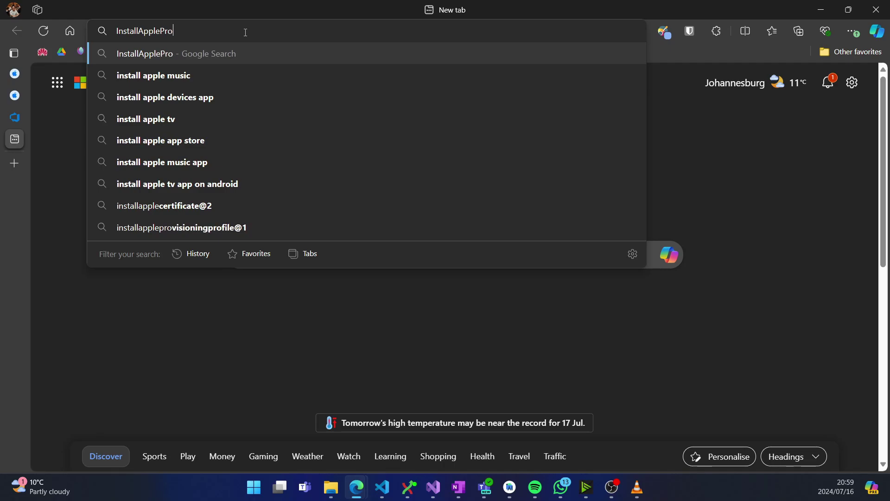
{"action": "type", "text": "vision"}
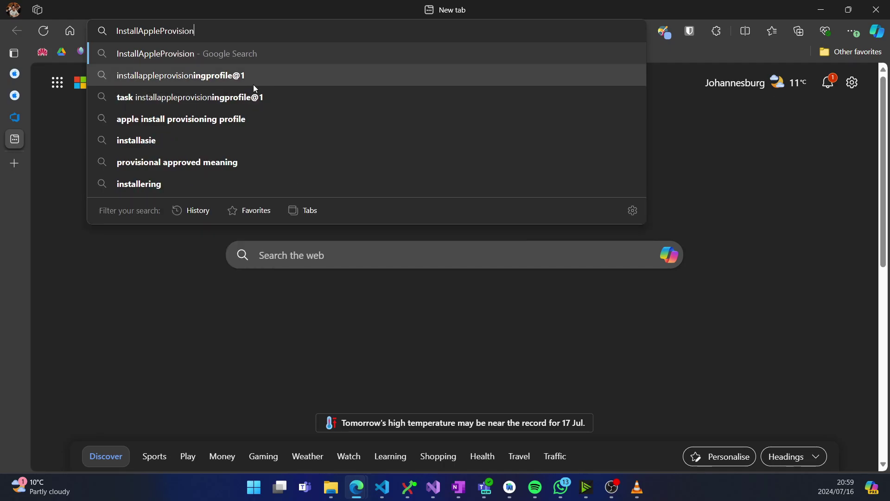
{"action": "left_click", "coordinate": [254, 88]}
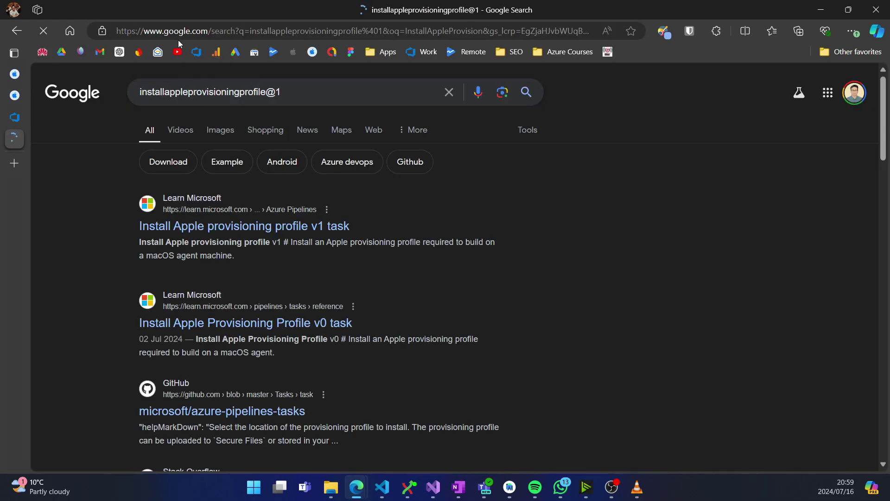
{"action": "middle_click", "coordinate": [260, 230]}
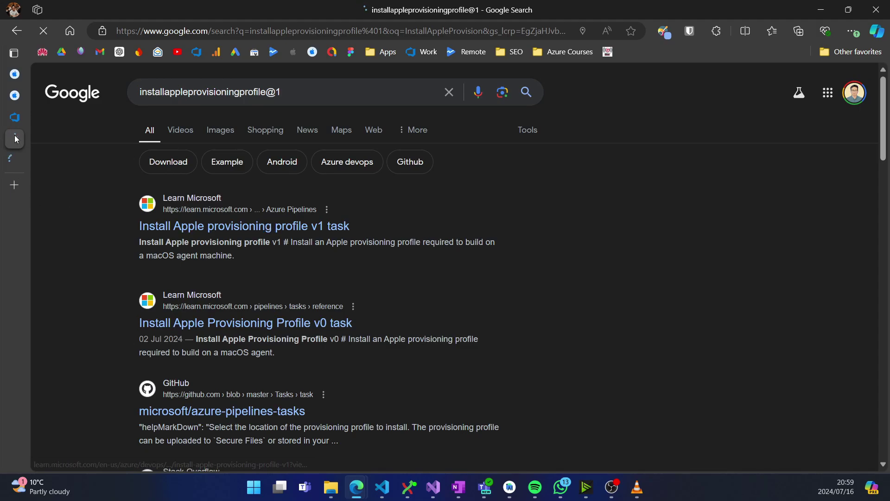
{"action": "left_click", "coordinate": [18, 156]}
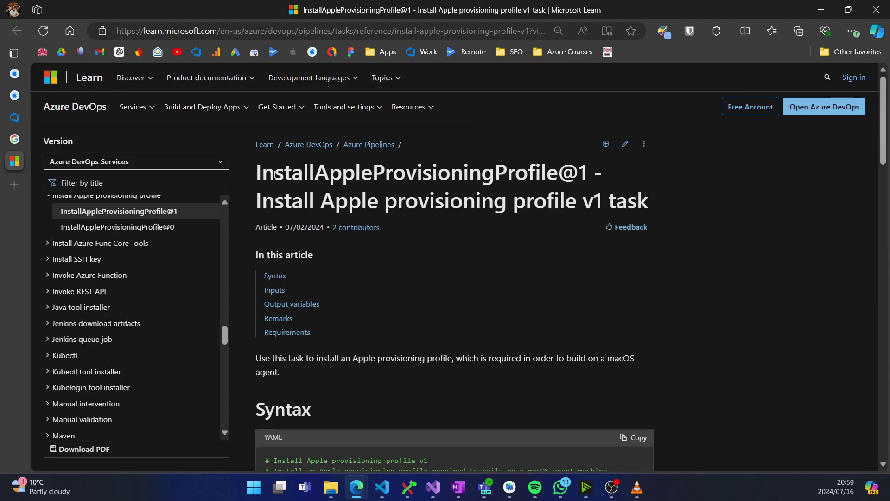
Examine the InstallAppleProvisioningProfile@1 YAML syntax, particularly the provisioningProfileLocation and provProfileSecureFile inputs
{"action": "left_click_drag", "start_coordinate": [585, 170], "coordinate": [482, 173]}
{"action": "scroll", "coordinate": [491, 271], "scroll_direction": "down", "scroll_amount": 5}
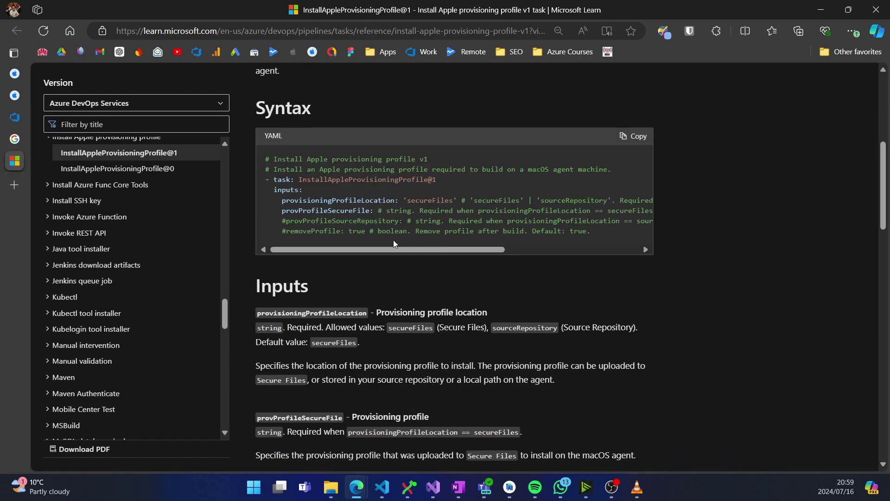
{"action": "scroll", "coordinate": [393, 240], "scroll_direction": "up", "scroll_amount": 1}
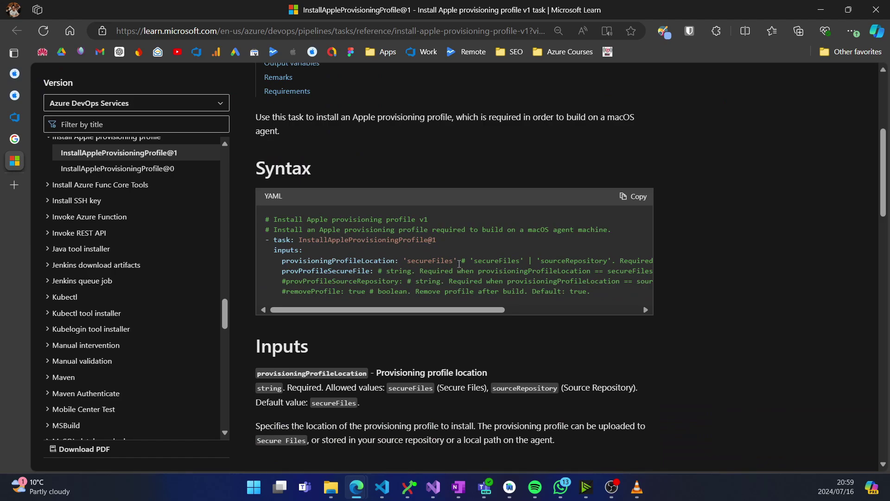
{"action": "left_click_drag", "start_coordinate": [454, 260], "coordinate": [375, 272]}
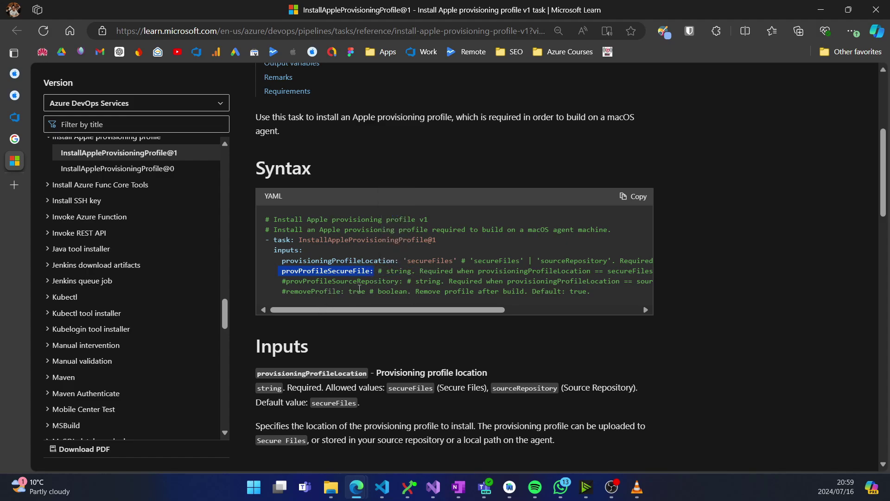
Search the web for installapplecertificate@2 and bring up the YAML syntax on the Microsoft Learn page for the Install Apple certificate v2 task
{"action": "left_click", "coordinate": [15, 139]}
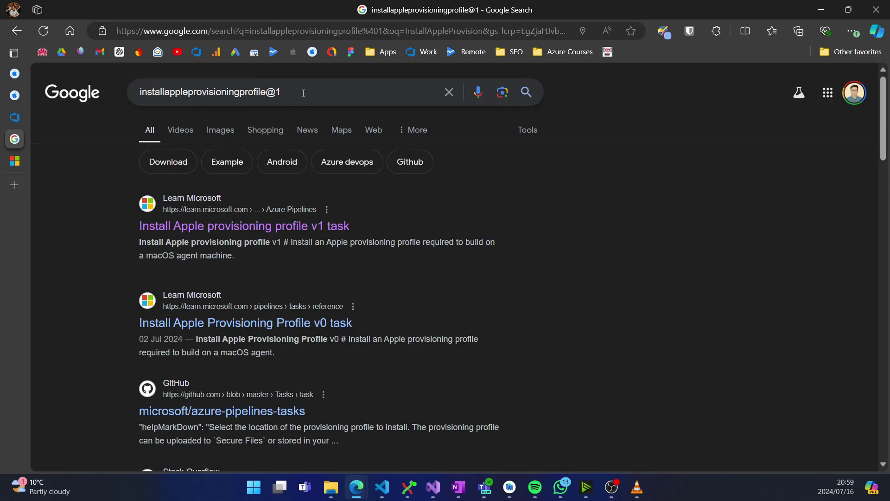
{"action": "left_click_drag", "start_coordinate": [303, 92], "coordinate": [109, 93]}
{"action": "type", "text": "InstallApp"}
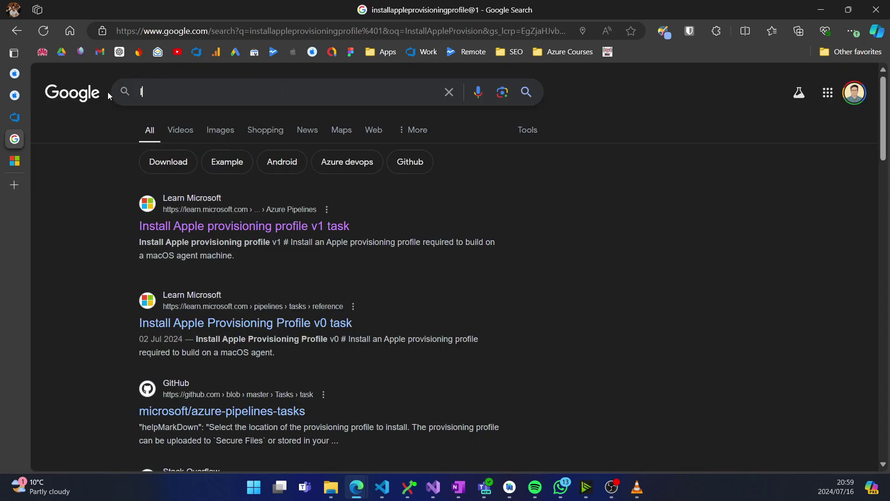
{"action": "type", "text": "leCertui"}
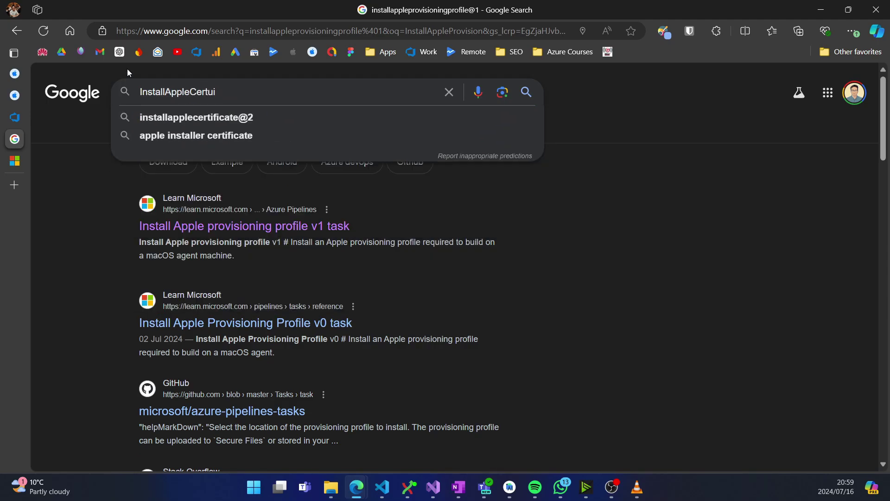
{"action": "left_click", "coordinate": [274, 117]}
{"action": "left_click", "coordinate": [246, 174]}
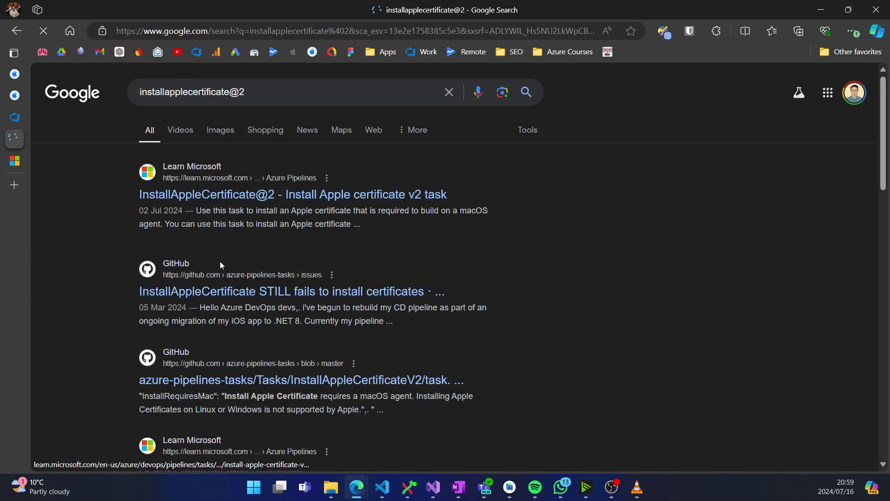
{"action": "scroll", "coordinate": [430, 285], "scroll_direction": "down", "scroll_amount": 5}
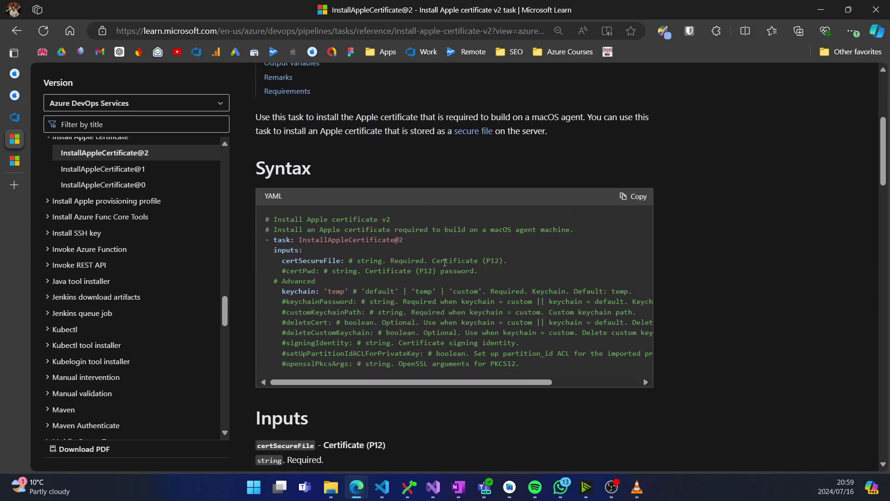
{"action": "scroll", "coordinate": [419, 309], "scroll_direction": "down", "scroll_amount": 1}
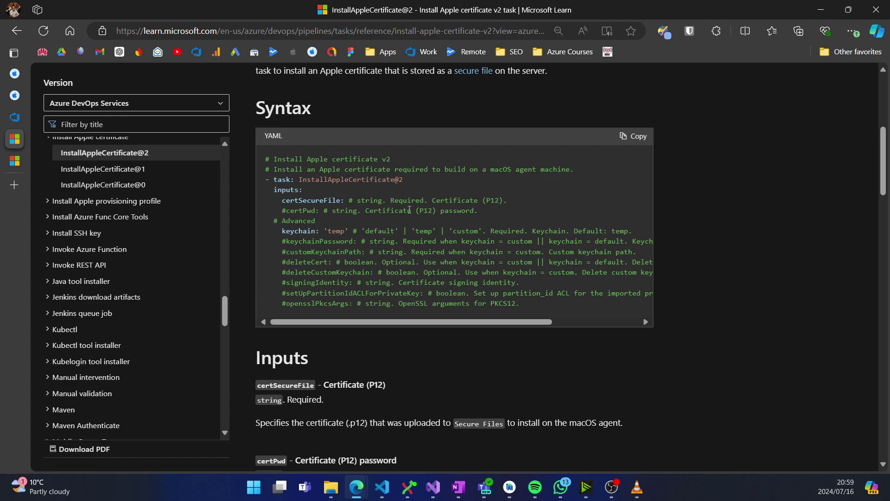
Copy the InstallAppleProvisioningProfile@1 YAML syntax from its Microsoft Learn page and paste it below the setup_template.yml line in VS Code's production-build.yml
{"action": "left_click", "coordinate": [15, 160]}
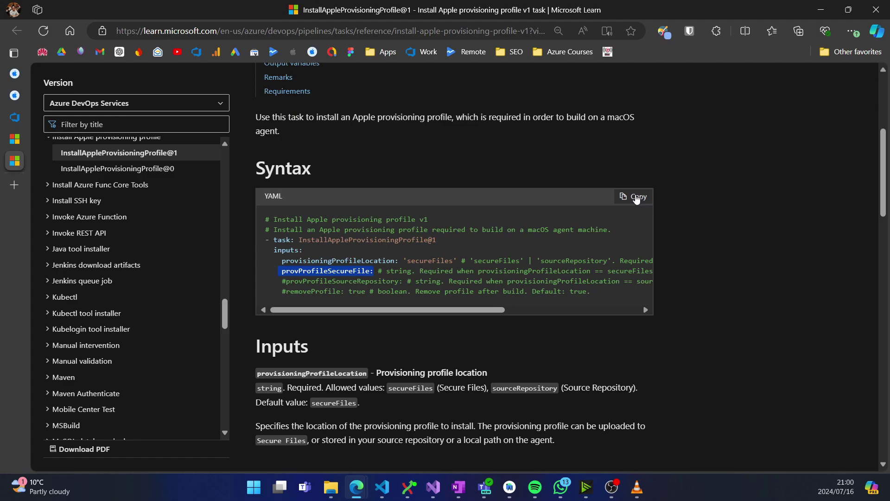
{"action": "left_click", "coordinate": [636, 199]}
{"action": "mouse_move", "coordinate": [368, 497]}
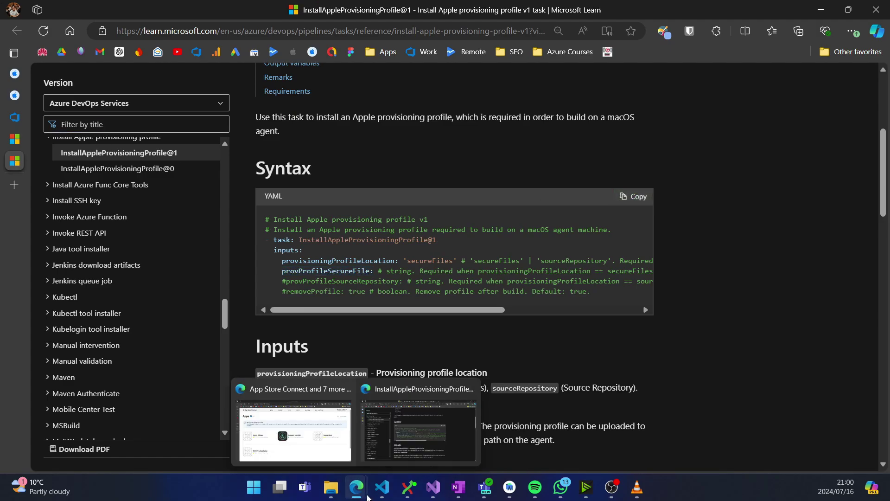
{"action": "mouse_move", "coordinate": [618, 445]}
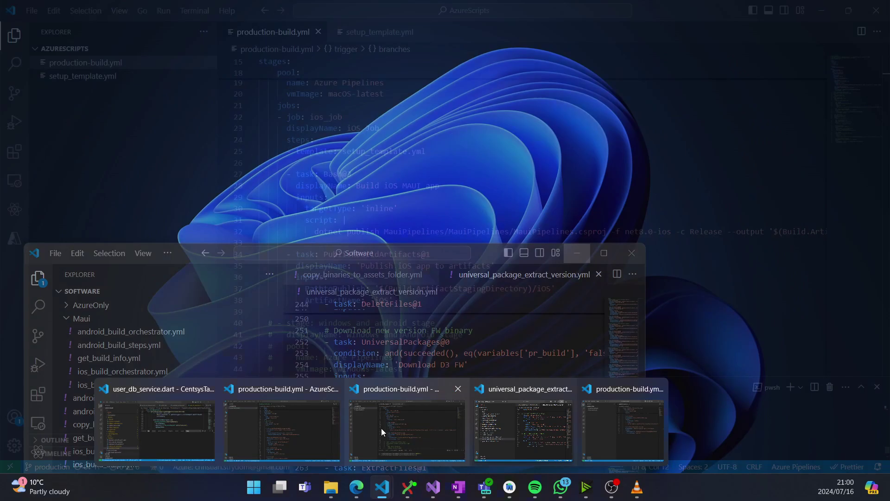
{"action": "left_click", "coordinate": [381, 428]}
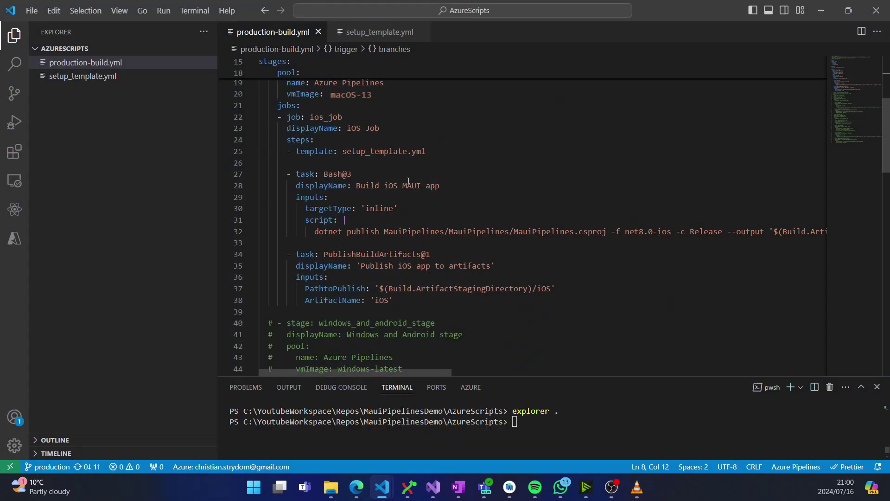
{"action": "scroll", "coordinate": [330, 229], "scroll_direction": "up", "scroll_amount": 1}
{"action": "left_click", "coordinate": [492, 194]}
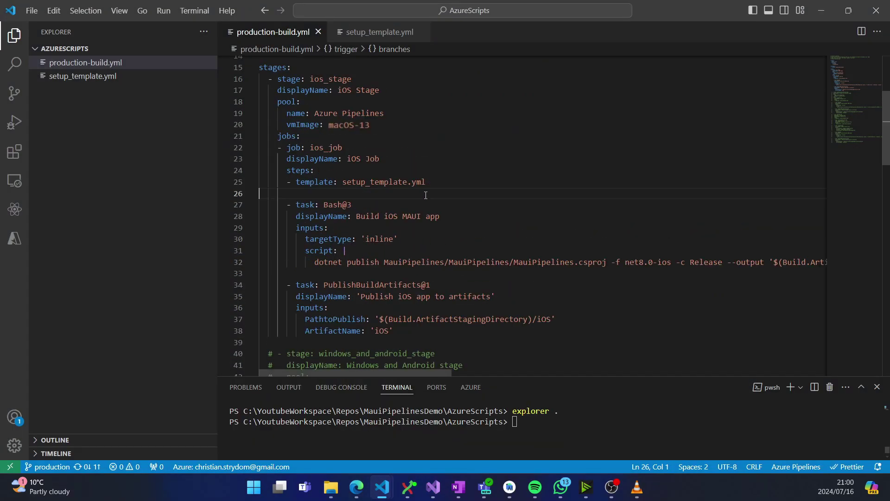
{"action": "key", "text": "Return"}
{"action": "key", "text": "Return"}
{"action": "key", "text": "Up"}
{"action": "key", "text": "ctrl+v"}
Indent the pasted InstallAppleProvisioningProfile@1 task and its inputs correctly under steps, and delete the two description comments above it
{"action": "left_click_drag", "start_coordinate": [640, 285], "coordinate": [259, 216]}
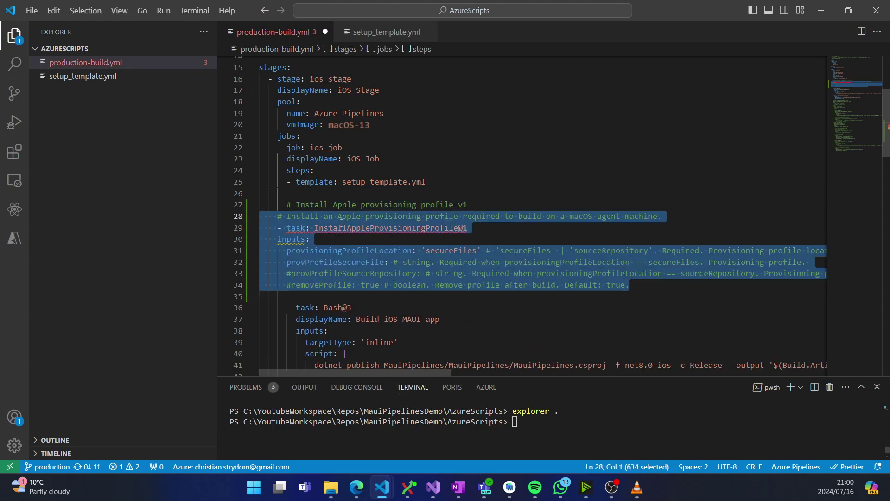
{"action": "left_click", "coordinate": [538, 216]}
{"action": "left_click_drag", "start_coordinate": [671, 216], "coordinate": [228, 205]}
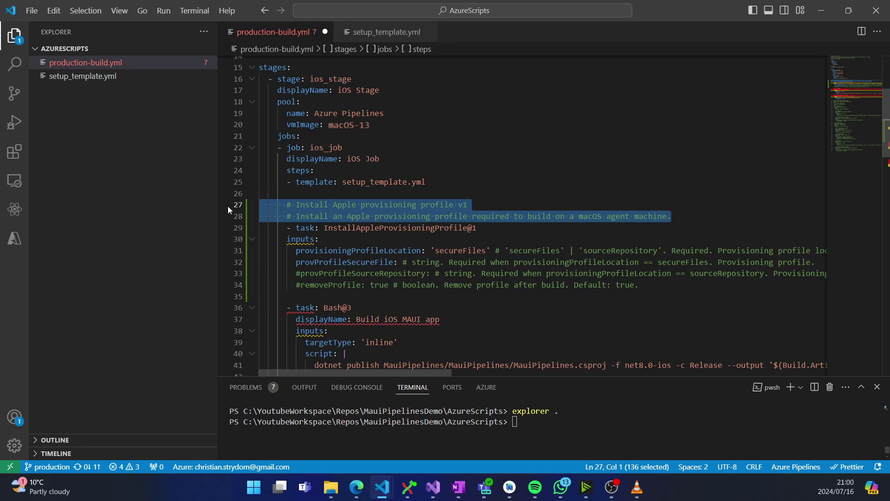
{"action": "key", "text": "BackSpace"}
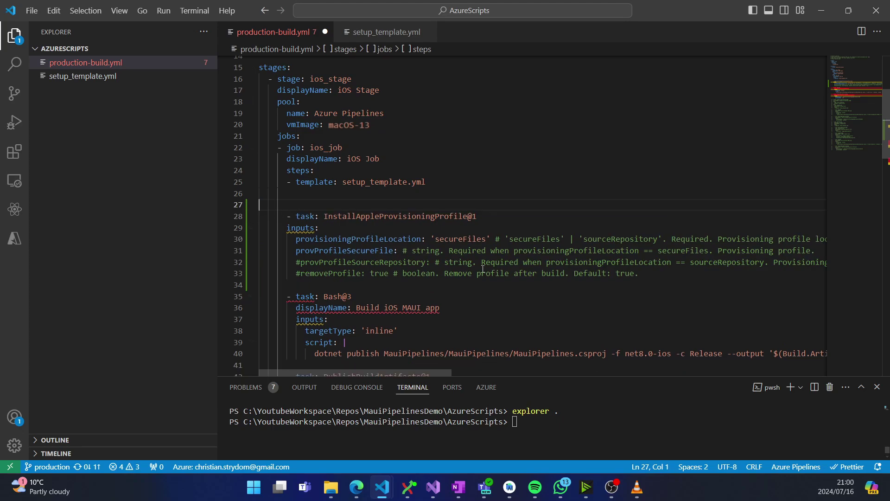
{"action": "left_click_drag", "start_coordinate": [482, 269], "coordinate": [258, 227]}
{"action": "key", "text": "Tab"}
Delete the comment after provProfileSecureFile and the commented-out provProfileSourceRepository and removeProfile lines
{"action": "scroll", "coordinate": [417, 232], "scroll_direction": "up", "scroll_amount": 1}
{"action": "left_click_drag", "start_coordinate": [504, 269], "coordinate": [447, 271]}
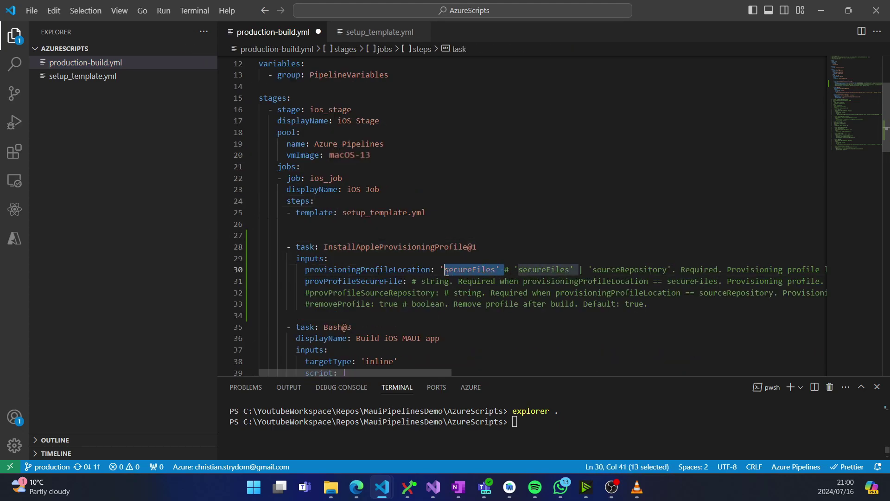
{"action": "left_click", "coordinate": [412, 281]}
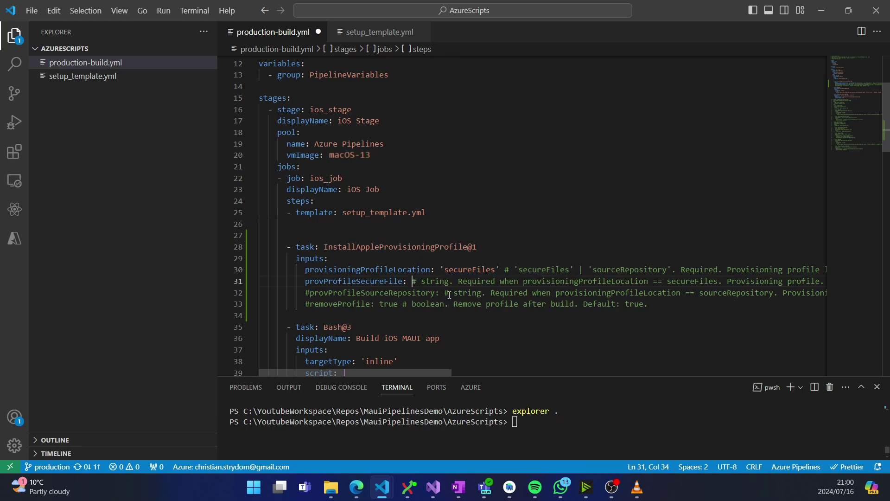
{"action": "left_click_drag", "start_coordinate": [648, 304], "coordinate": [412, 281]}
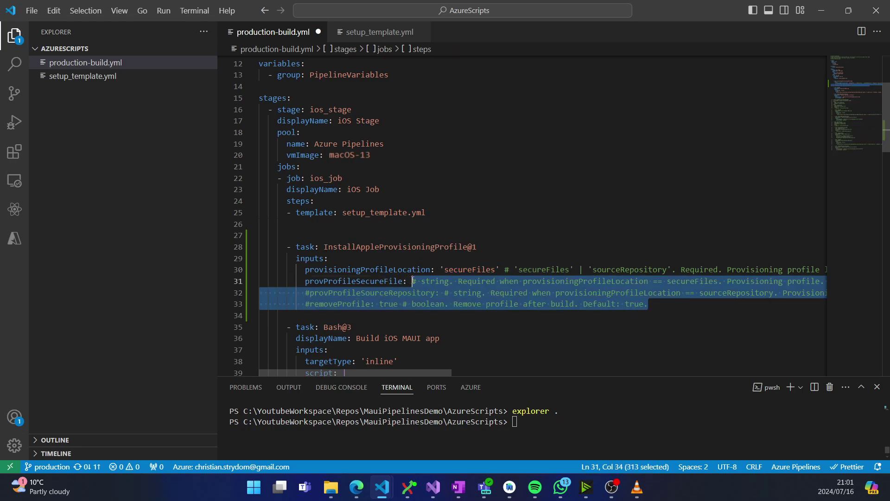
{"action": "key", "text": "Delete"}
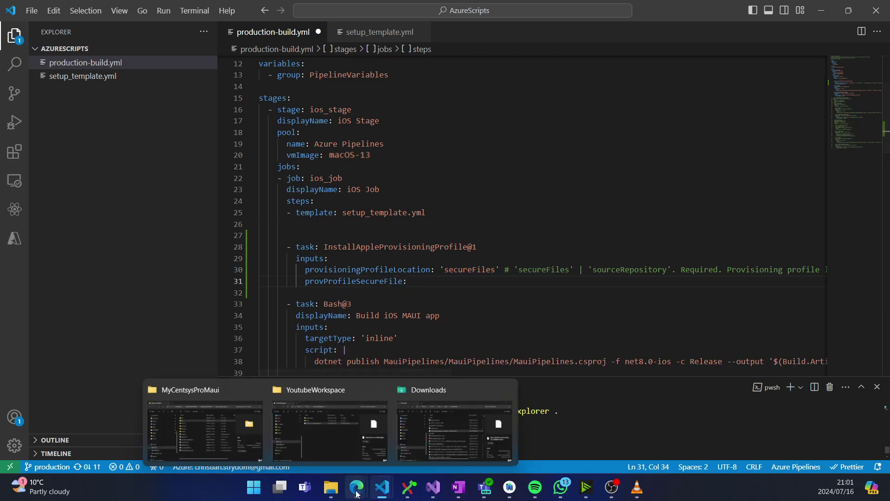
Set provProfileSecureFile to appalchemy.mobileprovision, copying the secure file name from the Azure DevOps Library
{"action": "mouse_move", "coordinate": [357, 492]}
{"action": "left_click", "coordinate": [295, 431]}
{"action": "left_click", "coordinate": [262, 130]}
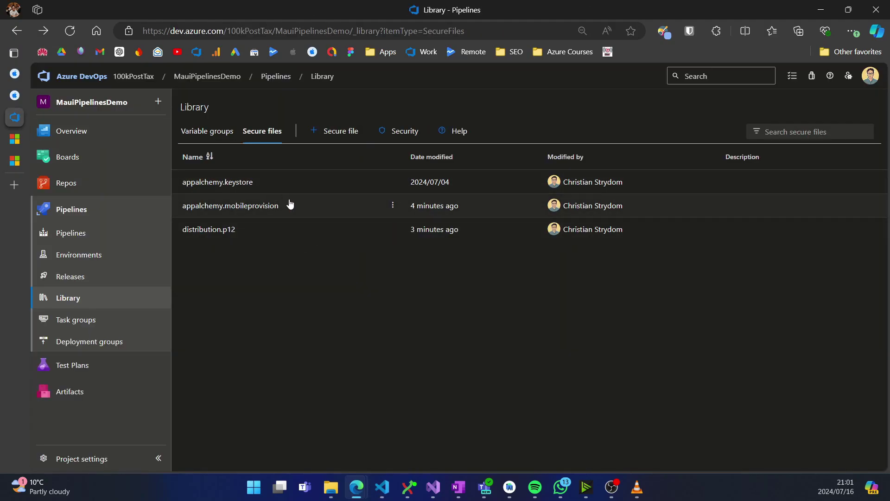
{"action": "left_click", "coordinate": [258, 207]}
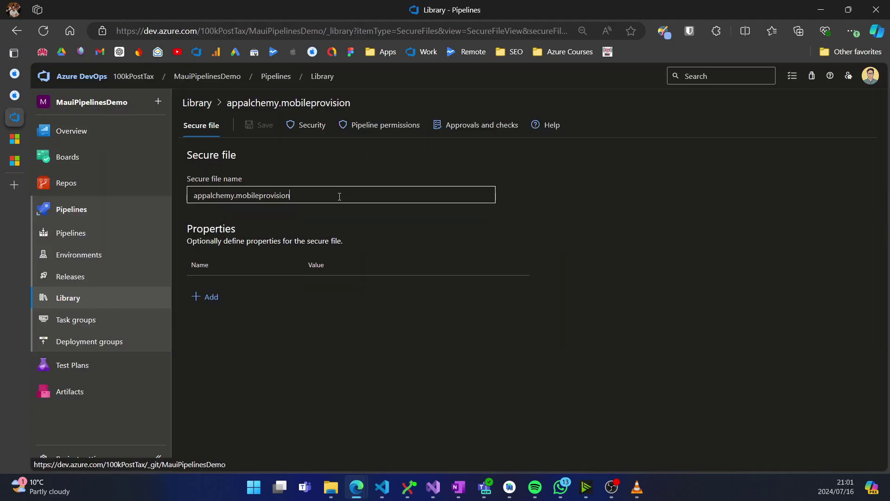
{"action": "left_click_drag", "start_coordinate": [294, 195], "coordinate": [191, 195]}
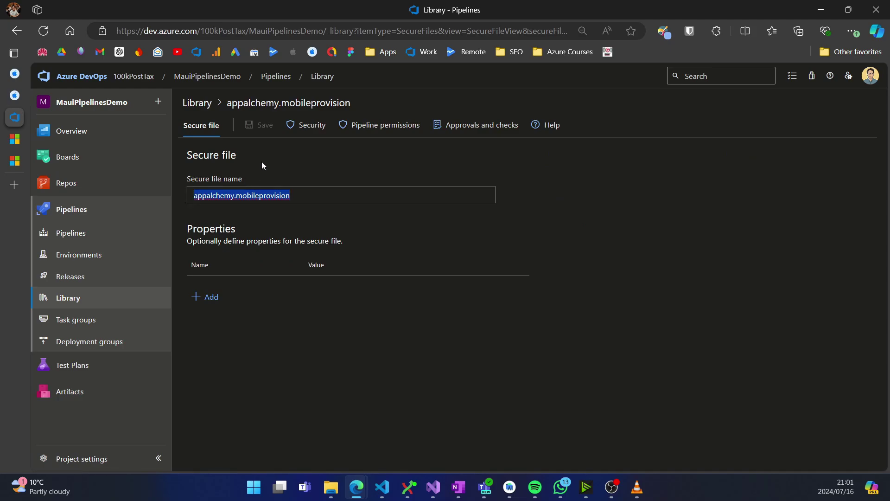
{"action": "key", "text": "alt+Tab"}
{"action": "key", "text": "ctrl+v"}
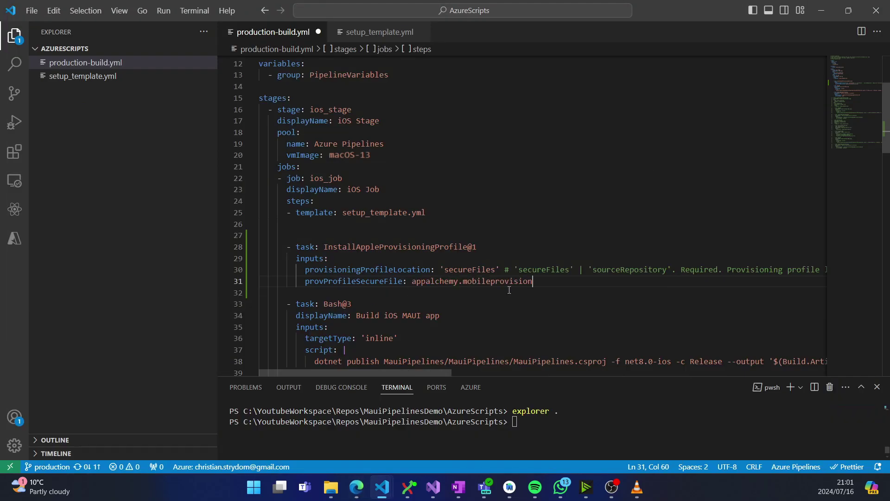
Remove the extra blank line above the InstallAppleProvisioningProfile@1 task
{"action": "left_click", "coordinate": [303, 236]}
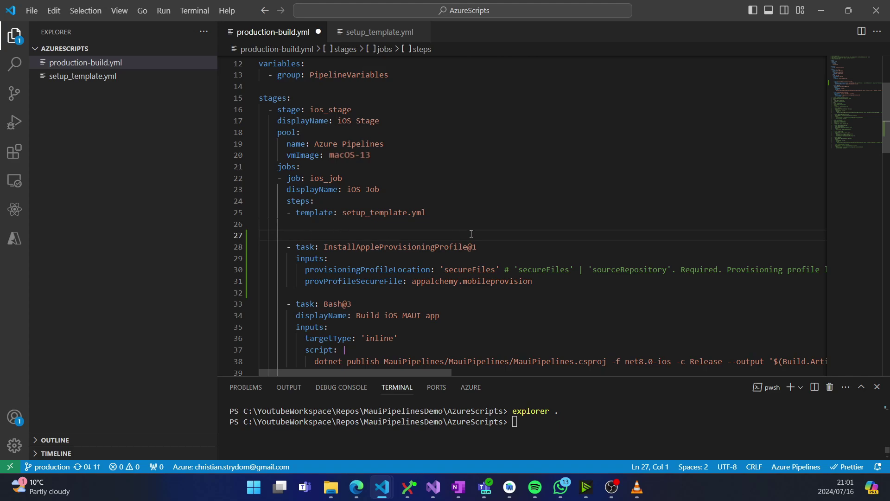
{"action": "key", "text": "BackSpace"}
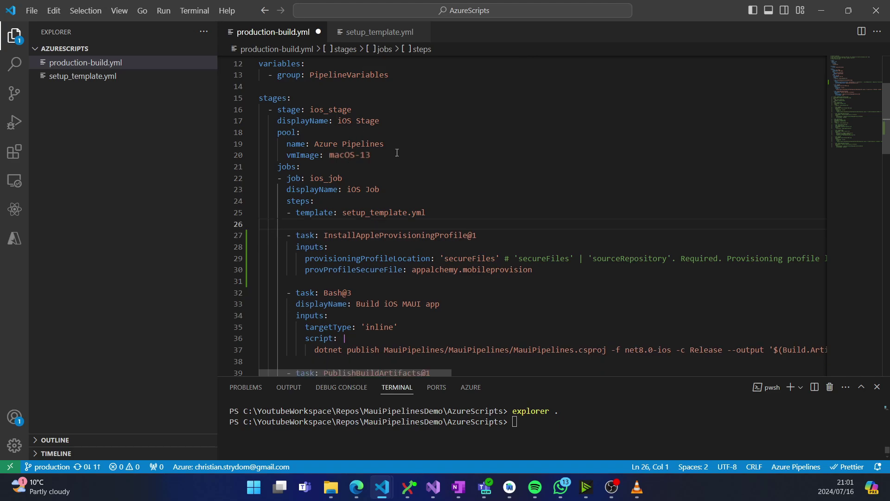
{"action": "left_click_drag", "start_coordinate": [397, 152], "coordinate": [328, 155]}
{"action": "left_click", "coordinate": [614, 271]}
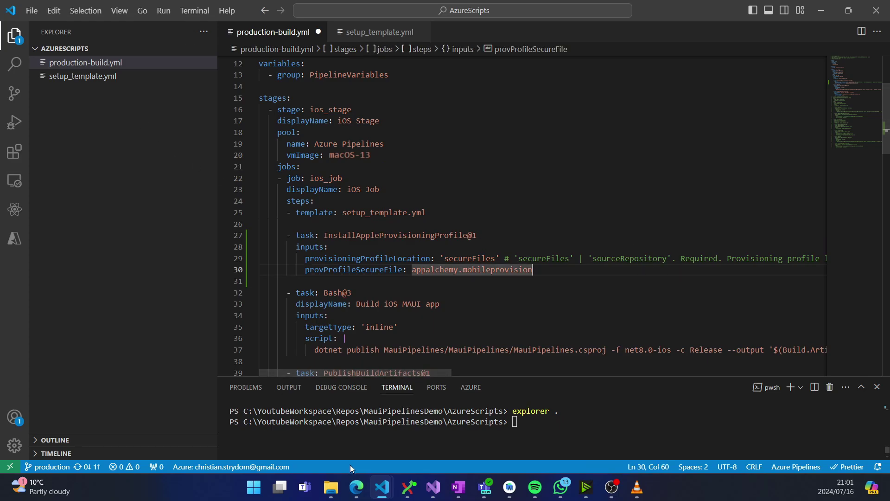
Copy the InstallAppleCertificate@2 YAML syntax from its Microsoft Learn page in the browser
{"action": "left_click", "coordinate": [356, 487]}
{"action": "left_click", "coordinate": [415, 428]}
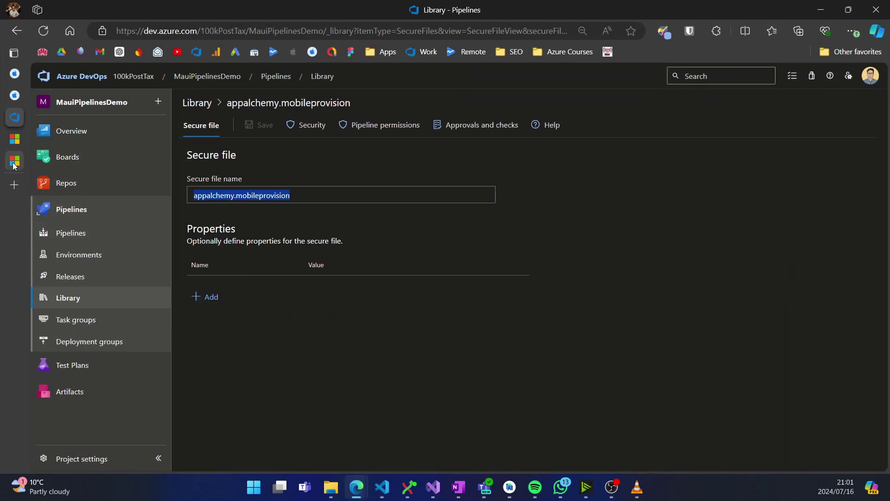
{"action": "key", "text": "ctrl+Tab"}
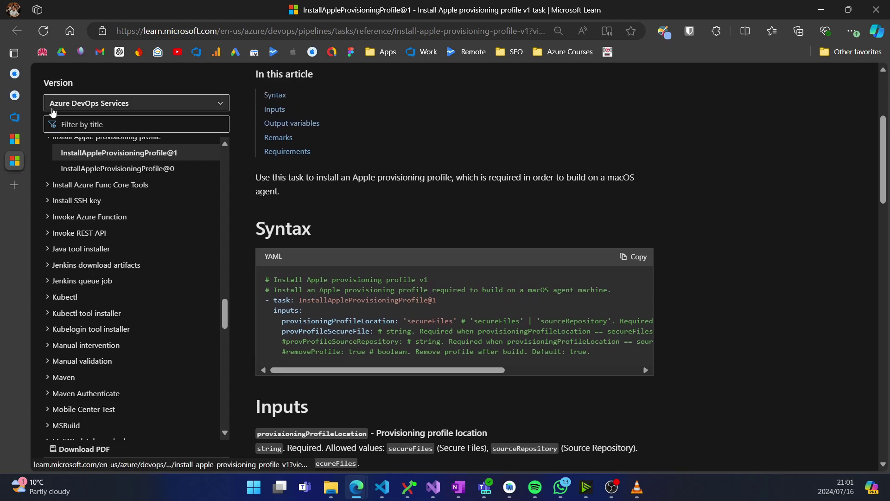
{"action": "left_click", "coordinate": [14, 139]}
{"action": "scroll", "coordinate": [364, 120], "scroll_direction": "up", "scroll_amount": 4}
{"action": "scroll", "coordinate": [310, 239], "scroll_direction": "down", "scroll_amount": 3}
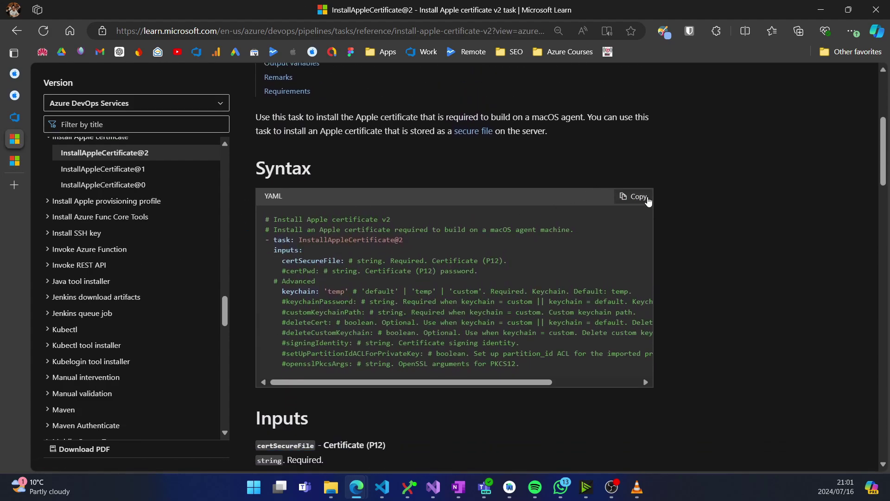
{"action": "left_click", "coordinate": [633, 196]}
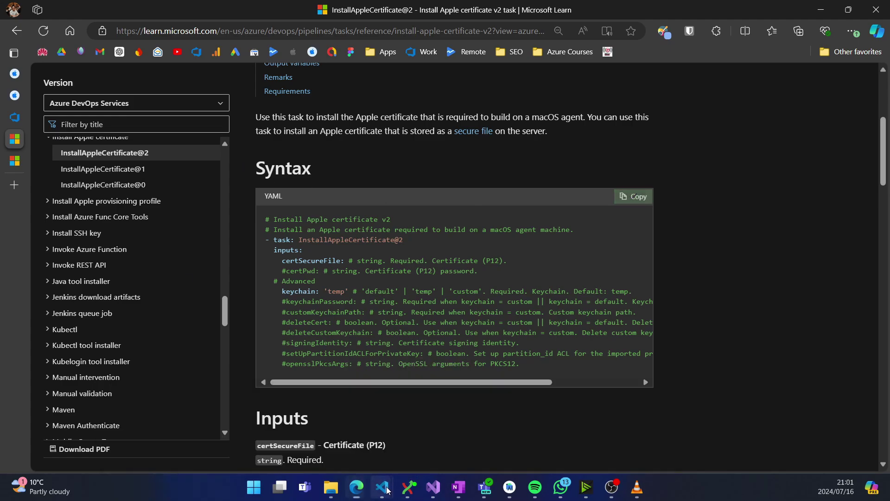
Paste the InstallAppleCertificate@2 snippet into production-build.yml in VS Code, between the provisioning profile task and the Bash@3 build task
{"action": "mouse_move", "coordinate": [382, 487]}
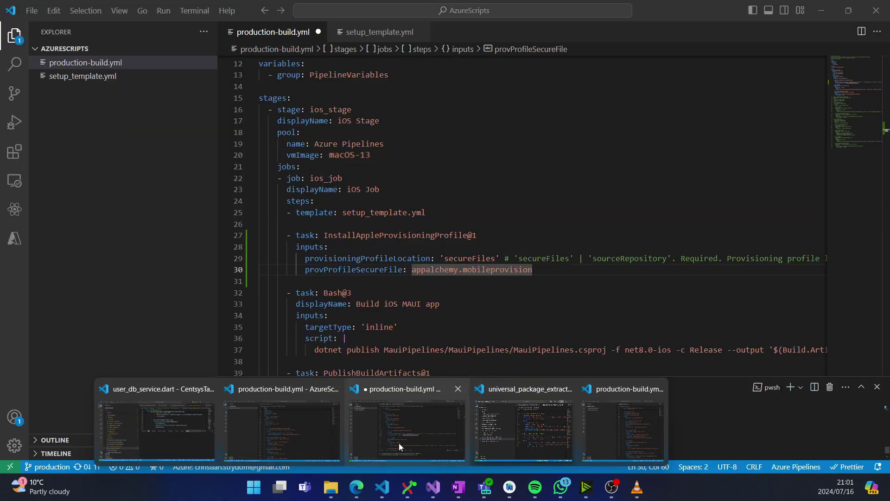
{"action": "left_click", "coordinate": [398, 443]}
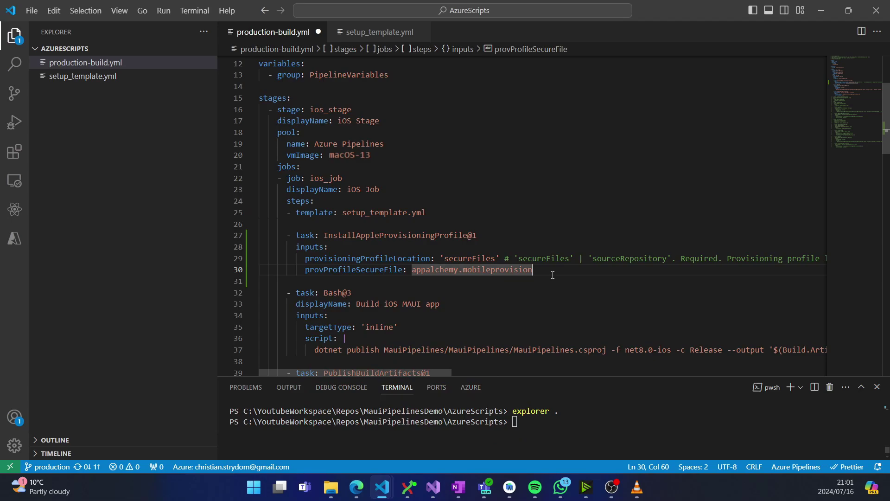
{"action": "key", "text": "Return"}
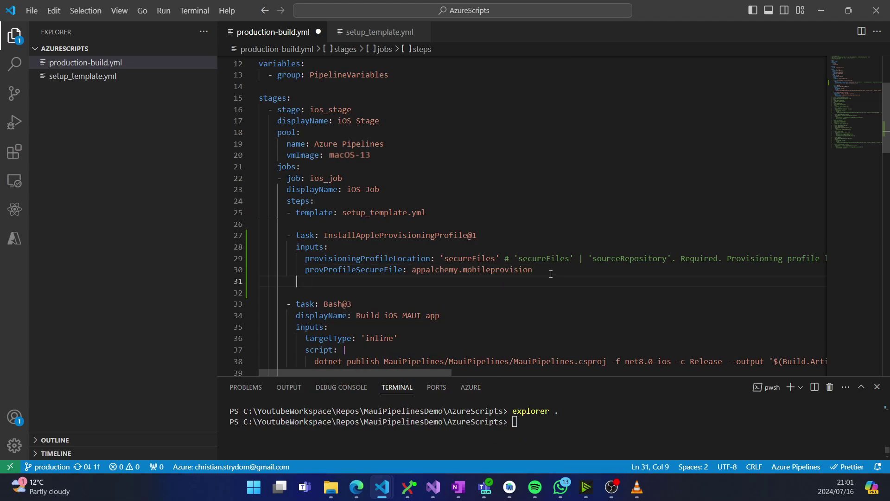
{"action": "key", "text": "Return"}
{"action": "key", "text": "Tab"}
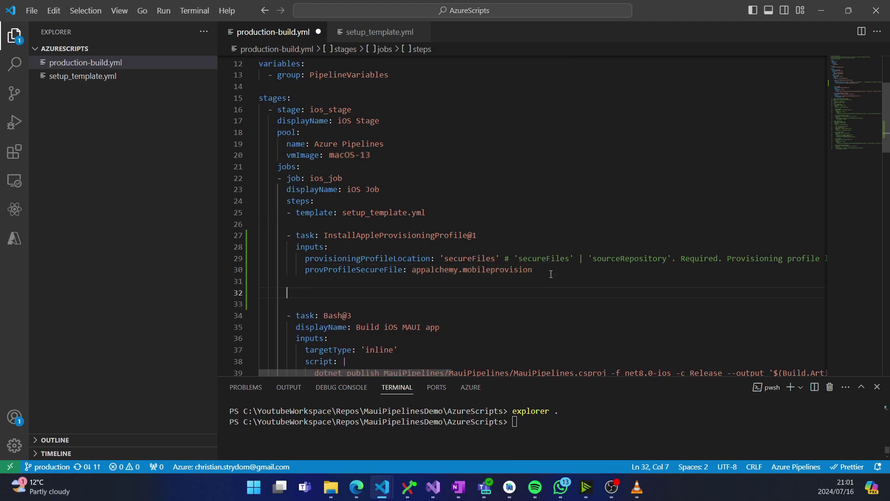
{"action": "key", "text": "ctrl+v"}
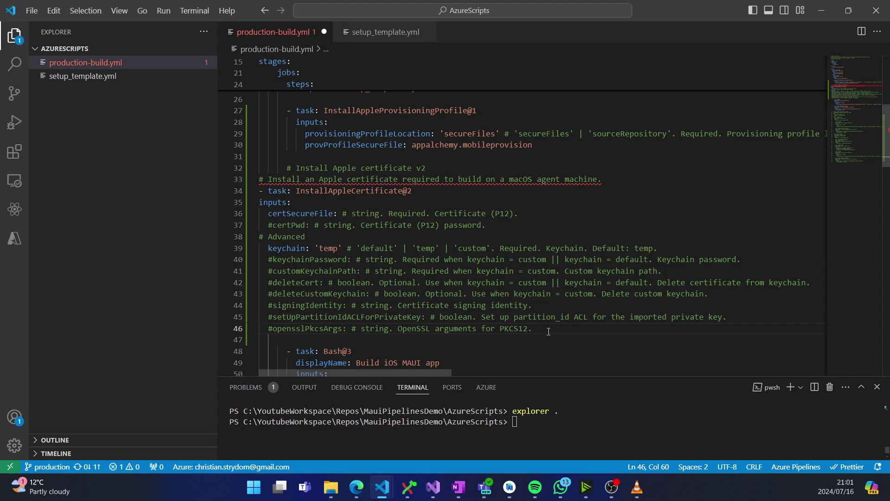
Indent the pasted InstallAppleCertificate@2 block by three levels to line up with the other tasks under steps
{"action": "left_click_drag", "start_coordinate": [536, 328], "coordinate": [194, 184]}
{"action": "key", "text": "Tab"}
{"action": "key", "text": "Tab"}
{"action": "key", "text": "Tab"}
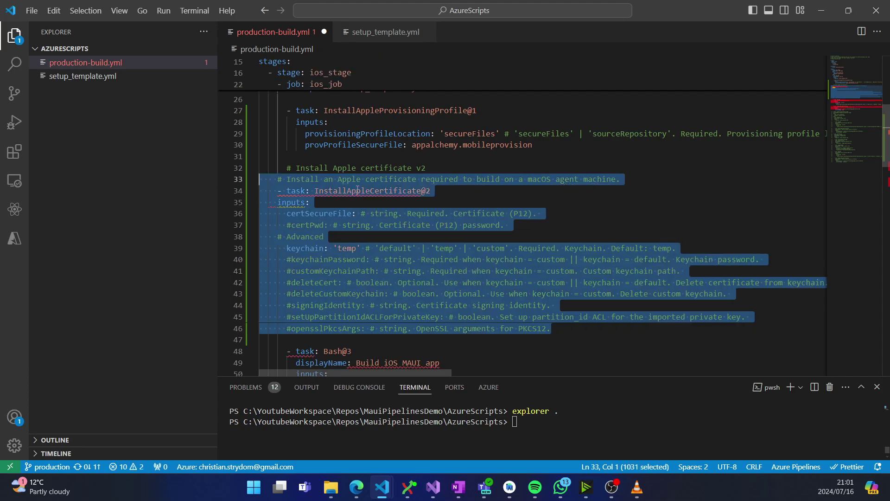
Indent the inputs section of the InstallAppleCertificate@2 task by one more level so it nests under the task
{"action": "left_click", "coordinate": [315, 208]}
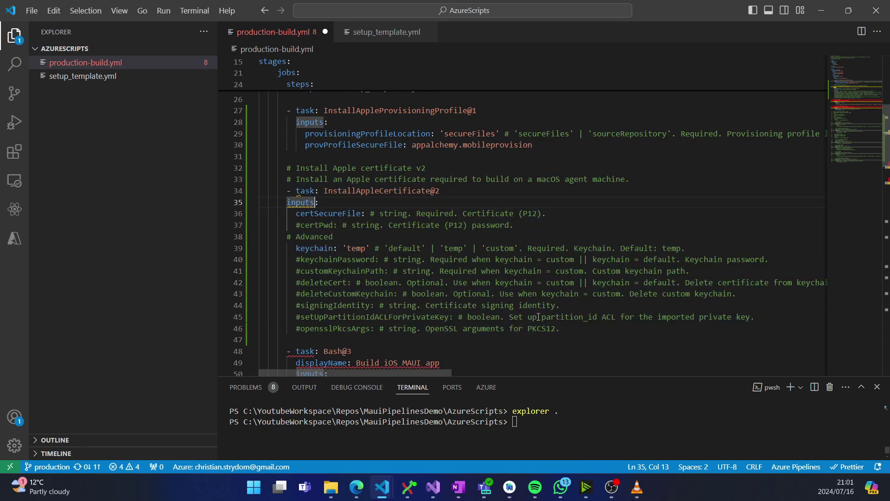
{"action": "left_click_drag", "start_coordinate": [563, 328], "coordinate": [258, 202]}
{"action": "key", "text": "Tab"}
{"action": "left_click", "coordinate": [427, 184]}
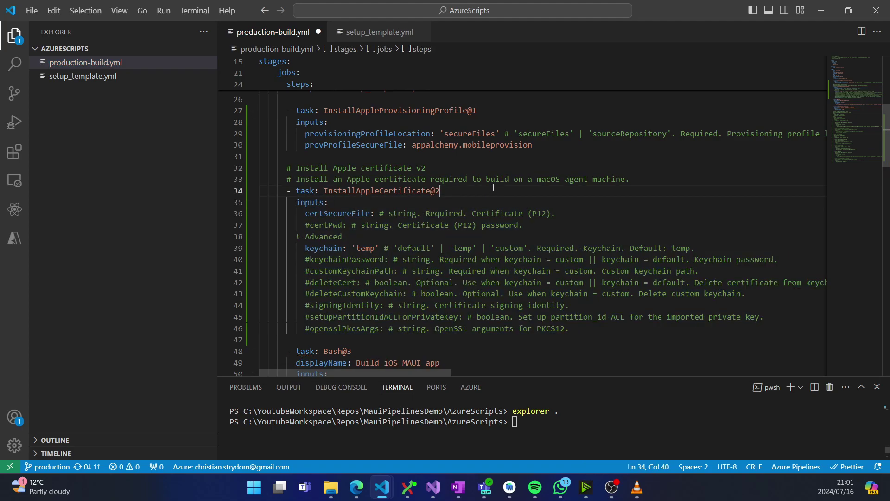
Delete the description comments above InstallAppleCertificate@2 and its commented-out optional inputs, keeping only certSecureFile and keychain
{"action": "left_click_drag", "start_coordinate": [632, 179], "coordinate": [214, 172]}
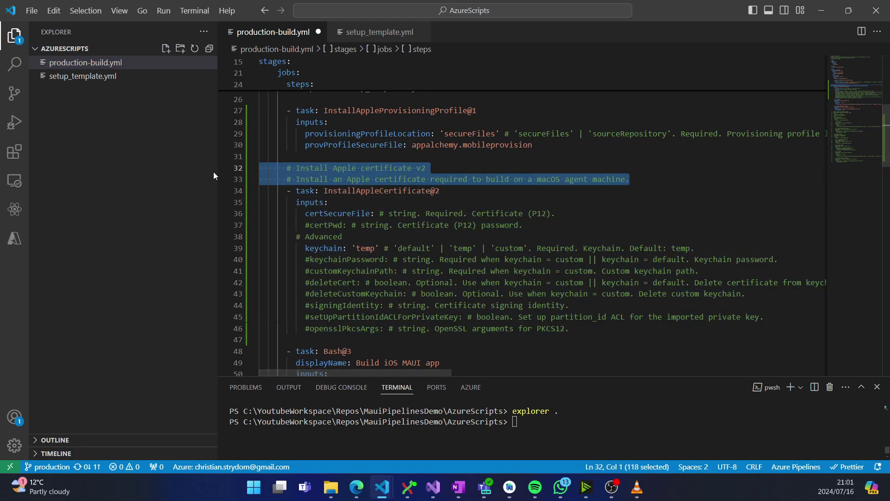
{"action": "key", "text": "BackSpace"}
{"action": "key", "text": "BackSpace"}
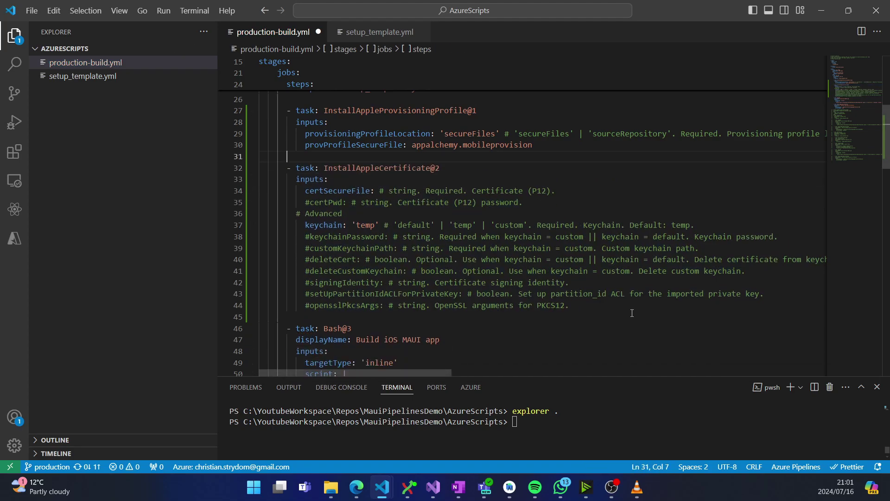
{"action": "left_click_drag", "start_coordinate": [632, 312], "coordinate": [232, 233]}
{"action": "key", "text": "BackSpace"}
{"action": "left_click_drag", "start_coordinate": [343, 214], "coordinate": [230, 205]}
{"action": "key", "text": "BackSpace"}
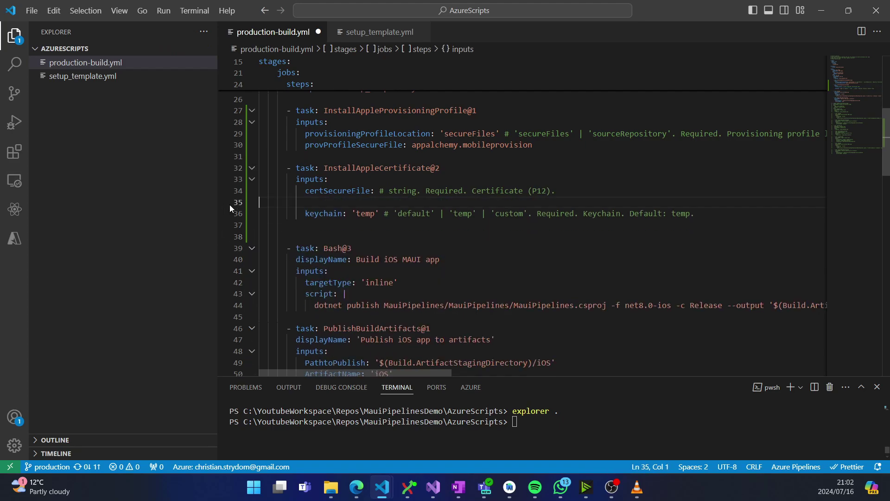
{"action": "key", "text": "BackSpace"}
Remove the trailing comments from the certSecureFile and keychain lines, leaving keychain set to 'temp'
{"action": "left_click_drag", "start_coordinate": [561, 190], "coordinate": [379, 191]}
{"action": "key", "text": "BackSpace"}
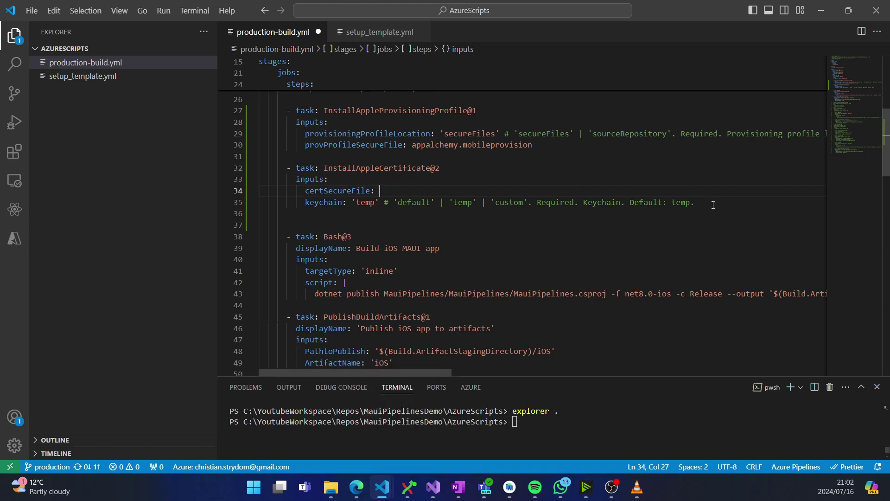
{"action": "left_click_drag", "start_coordinate": [713, 205], "coordinate": [385, 205]}
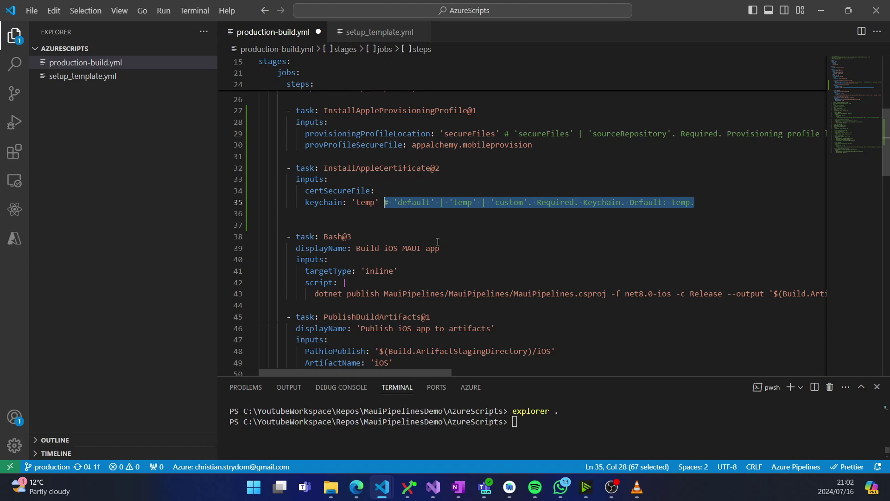
{"action": "key", "text": "BackSpace"}
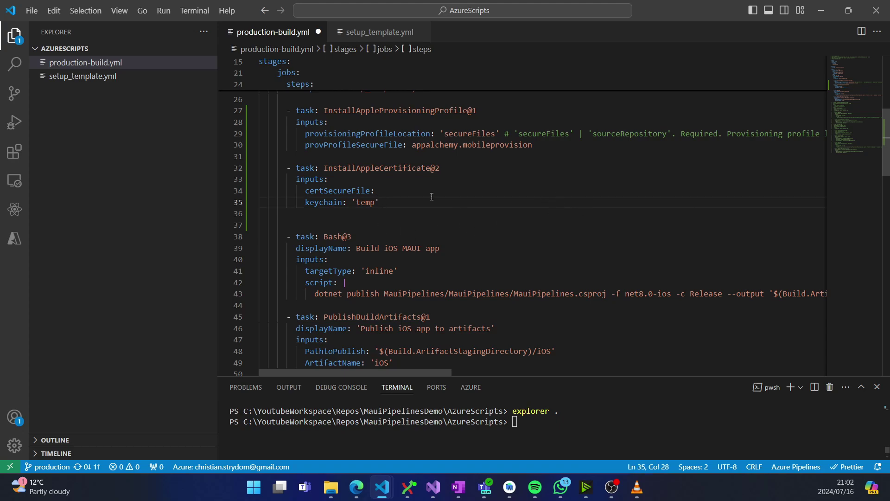
Switch to the browser and copy the name of the distribution.p12 secure file from the Azure DevOps Library
{"action": "left_click", "coordinate": [432, 196]}
{"action": "left_click", "coordinate": [362, 490]}
{"action": "left_click", "coordinate": [458, 446]}
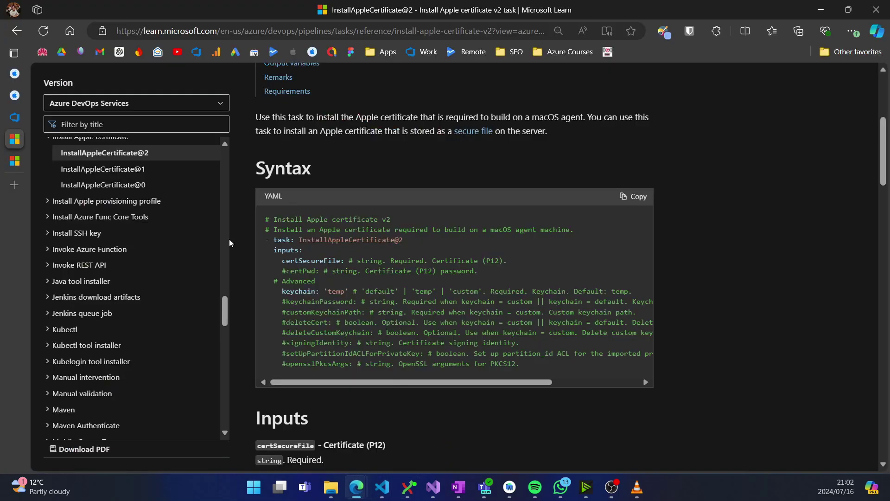
{"action": "left_click", "coordinate": [14, 117]}
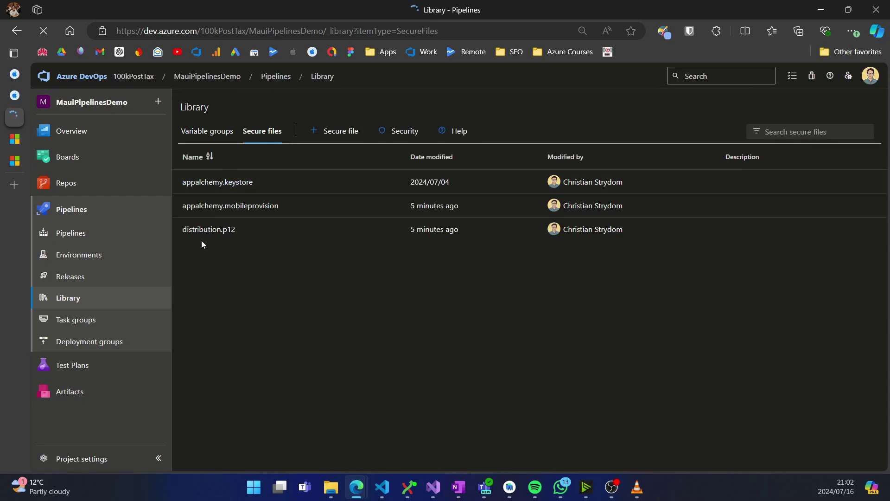
{"action": "left_click", "coordinate": [214, 232]}
{"action": "left_click_drag", "start_coordinate": [272, 194], "coordinate": [188, 195]}
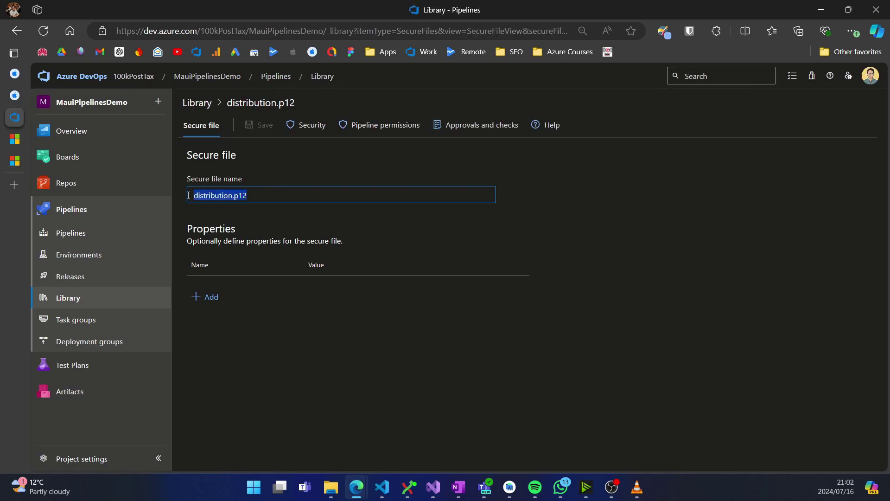
{"action": "key", "text": "End"}
{"action": "key", "text": "ctrl+a"}
Return to VS Code and paste distribution.p12 as the certSecureFile value
{"action": "mouse_move", "coordinate": [381, 487]}
{"action": "left_click", "coordinate": [293, 418]}
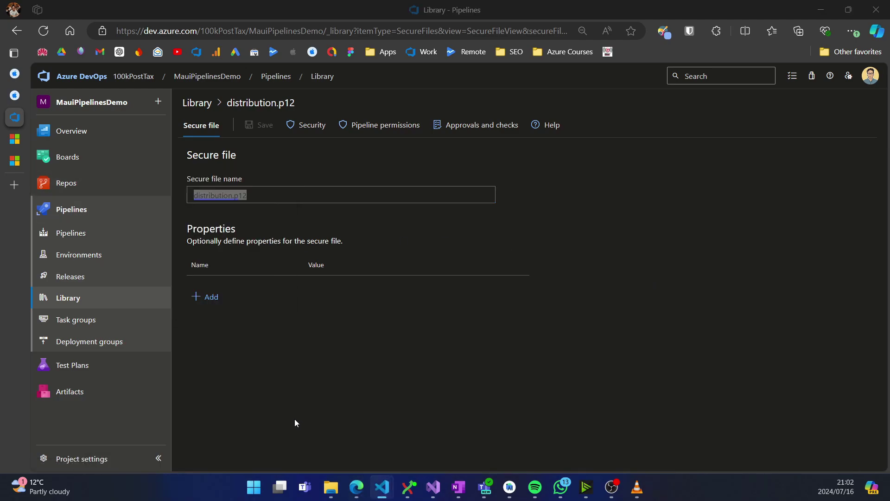
{"action": "left_click", "coordinate": [585, 466]}
{"action": "key", "text": "ctrl+v"}
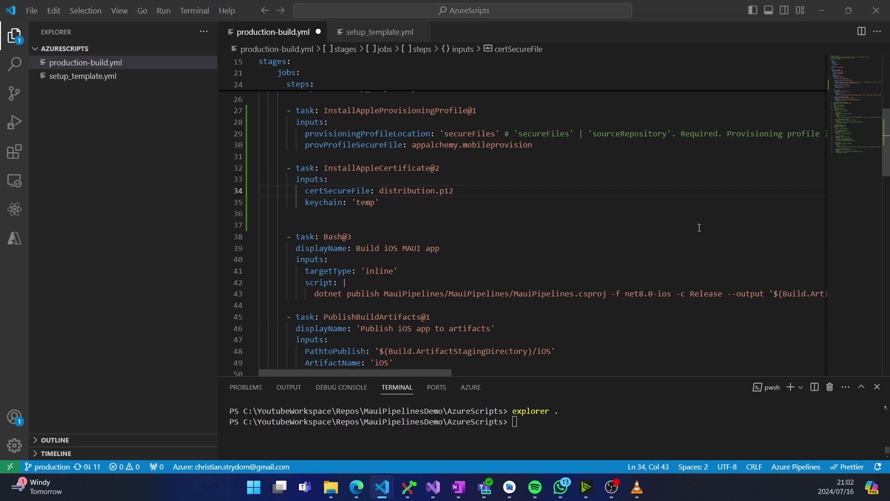
Add a certPwd input with the value $(ios_distribution_password) below keychain in the InstallAppleCertificate@2 task
{"action": "left_click", "coordinate": [397, 203]}
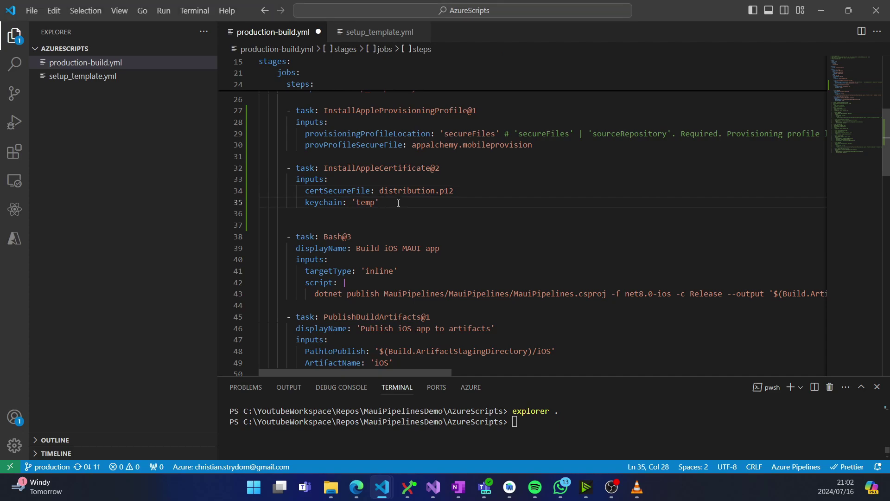
{"action": "key", "text": "Return"}
{"action": "type", "text": "cer"}
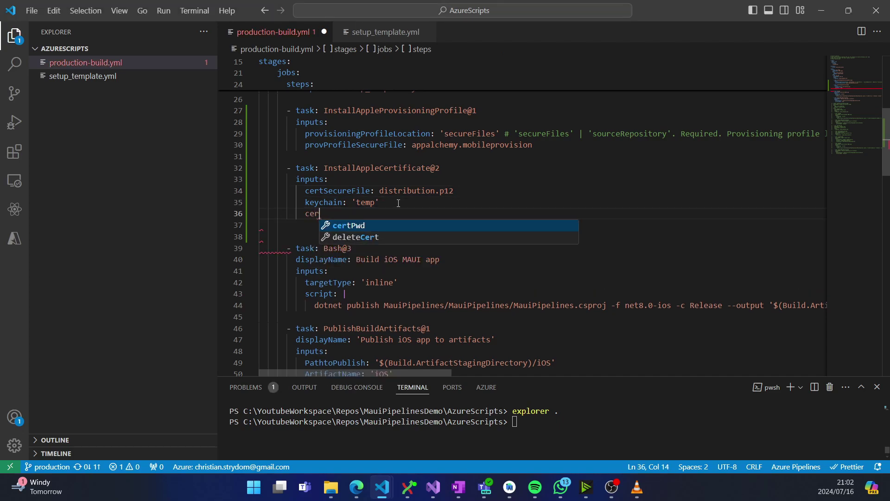
{"action": "key", "text": "Tab"}
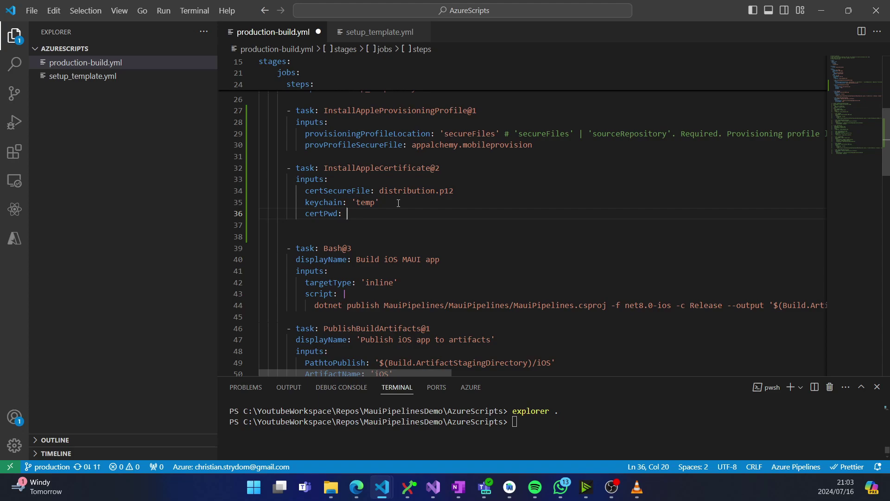
{"action": "type", "text": "$("}
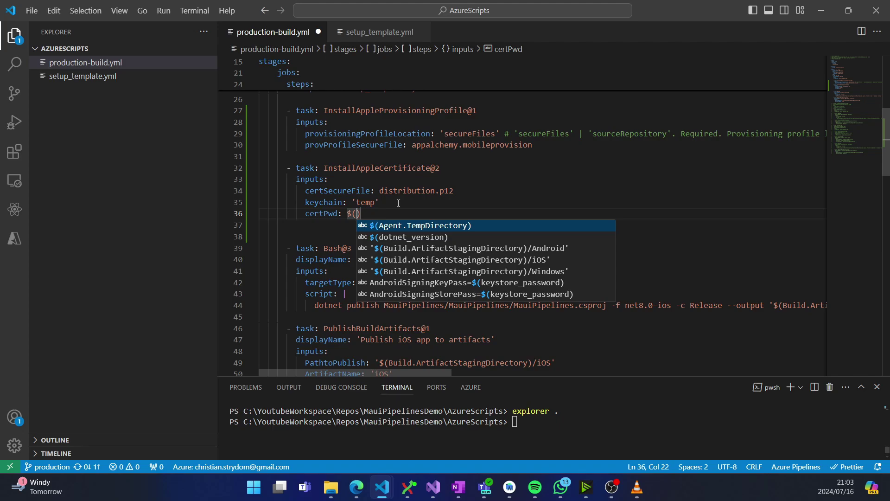
{"action": "type", "text": "ios_dis"}
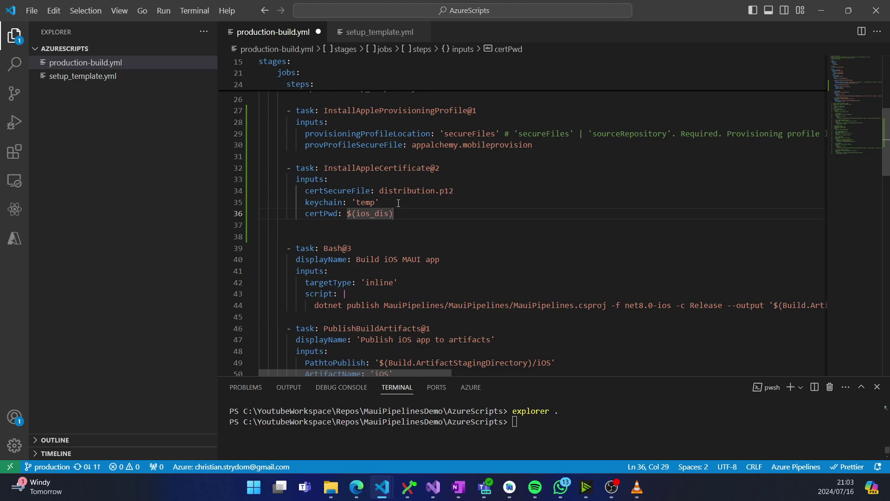
{"action": "type", "text": "tribution_pass"}
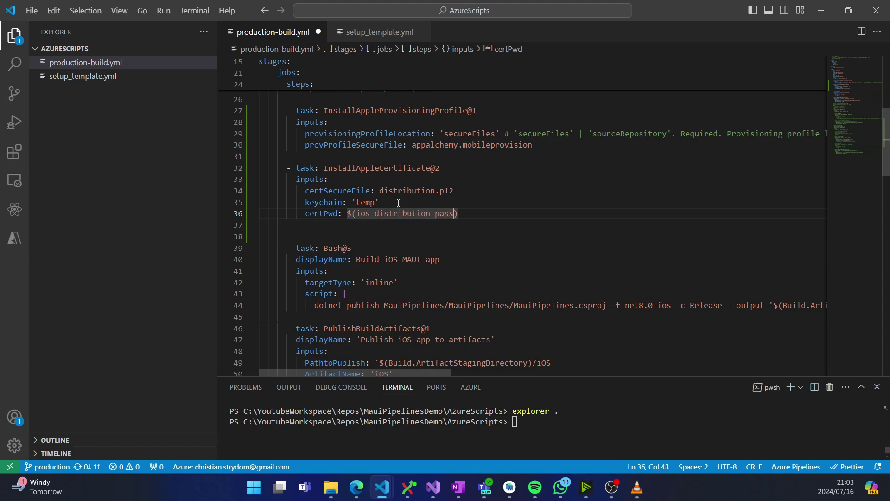
{"action": "type", "text": "word"}
Copy the variable name ios_distribution_password and save production-build.yml
{"action": "key", "text": "ctrl+shift+Left"}
{"action": "key", "text": "ctrl+c"}
{"action": "key", "text": "ctrl+s"}
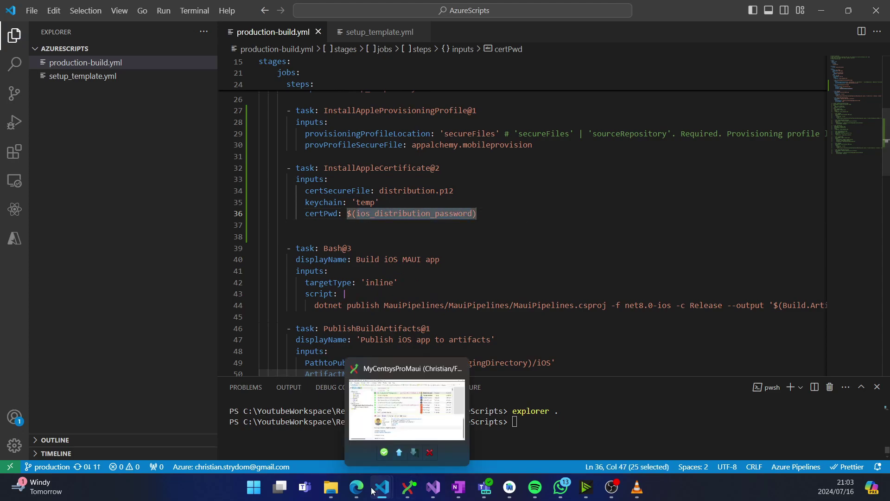
In Azure DevOps in the browser, add a secret variable named ios_distribution_password to the PipelineVariables variable group
{"action": "mouse_move", "coordinate": [357, 488]}
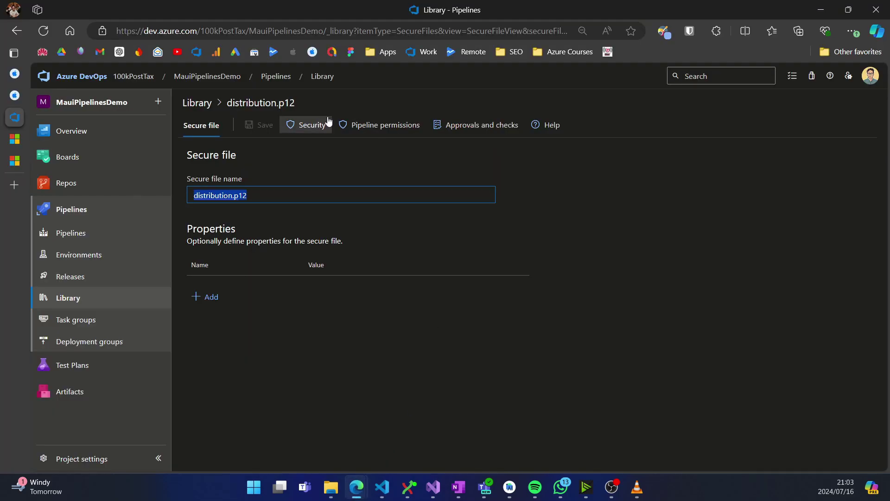
{"action": "left_click", "coordinate": [199, 103]}
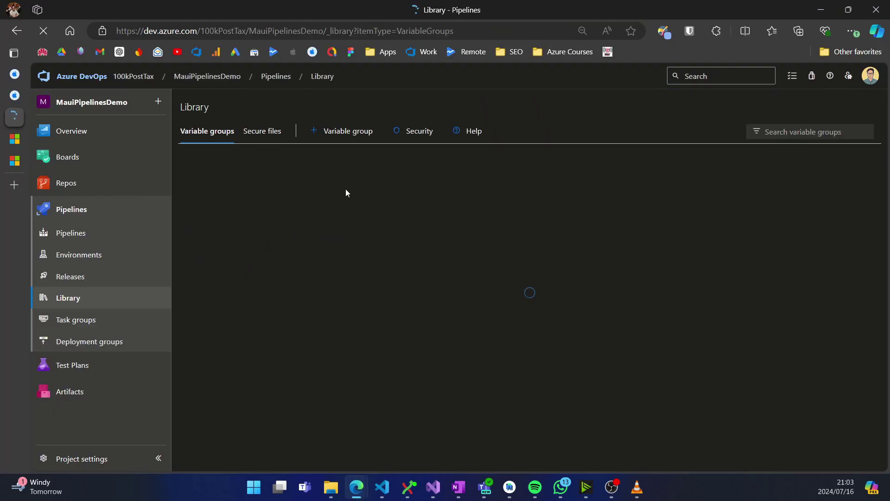
{"action": "left_click", "coordinate": [235, 181]}
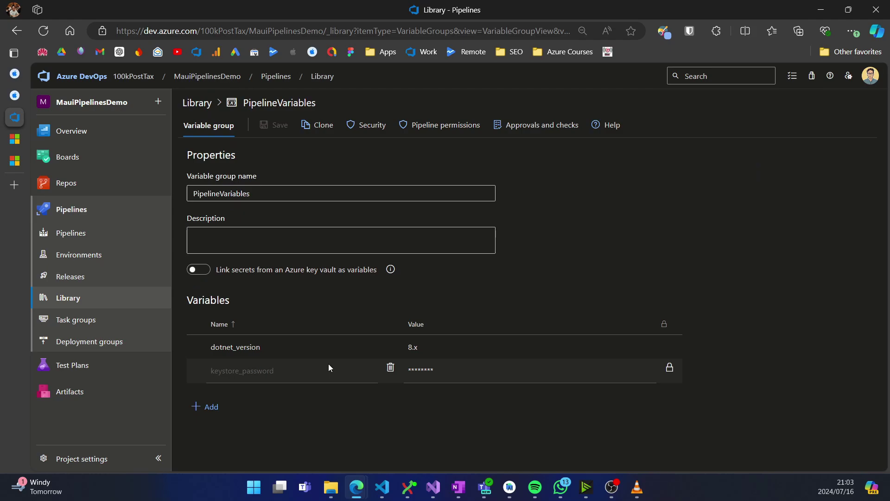
{"action": "left_click", "coordinate": [207, 408]}
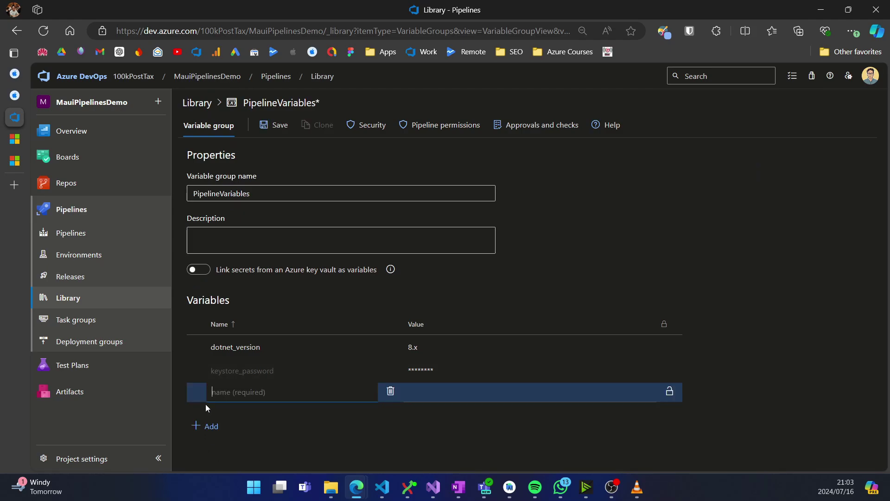
{"action": "key", "text": "ctrl+v"}
{"action": "left_click", "coordinate": [670, 392]}
Enter the distribution certificate password as the value of ios_distribution_password, save the variable group and close the browser's password prompt
{"action": "left_click", "coordinate": [493, 393]}
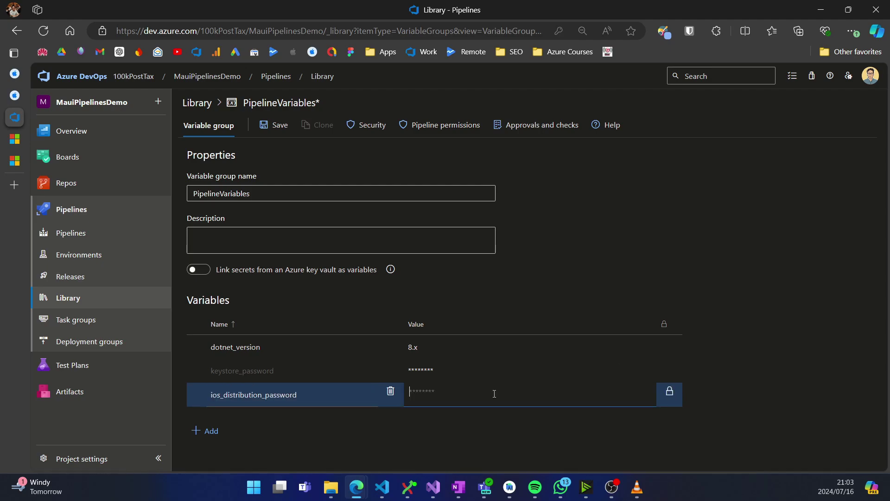
{"action": "key", "text": "ctrl+v"}
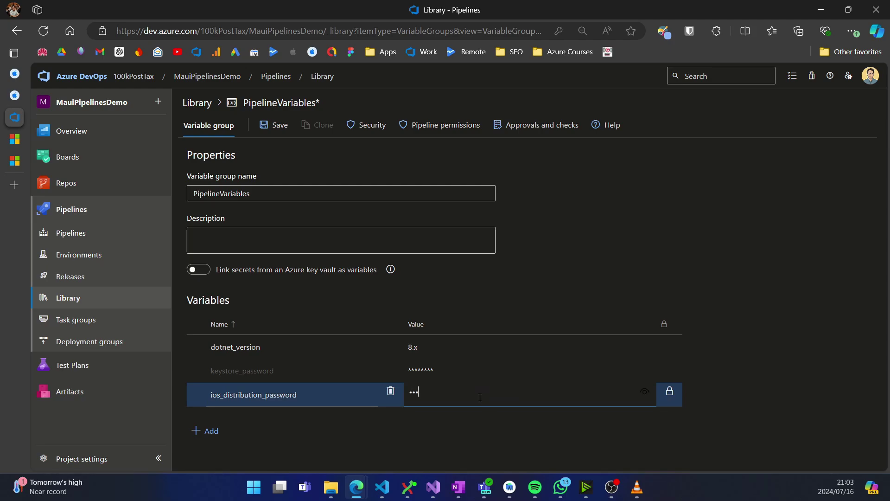
{"action": "key", "text": "ctrl+a"}
{"action": "key", "text": "BackSpace"}
{"action": "type", "text": "*****"}
{"action": "key", "text": "ctrl+s"}
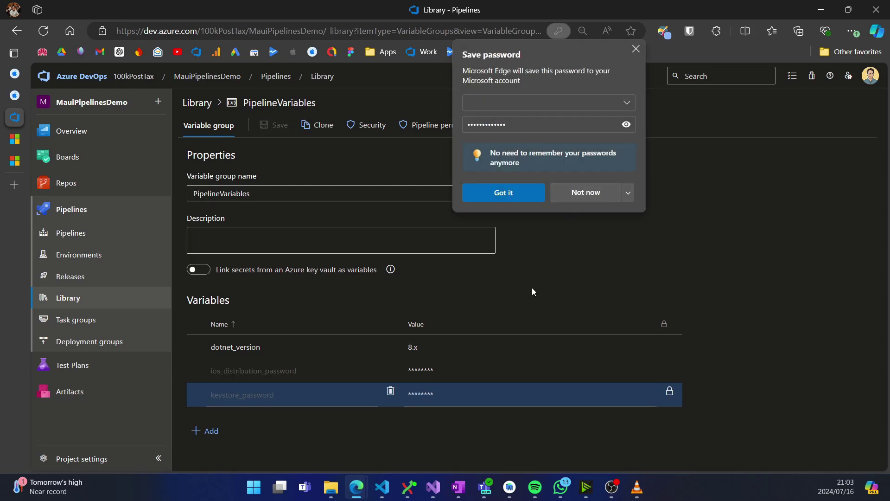
{"action": "left_click", "coordinate": [524, 194]}
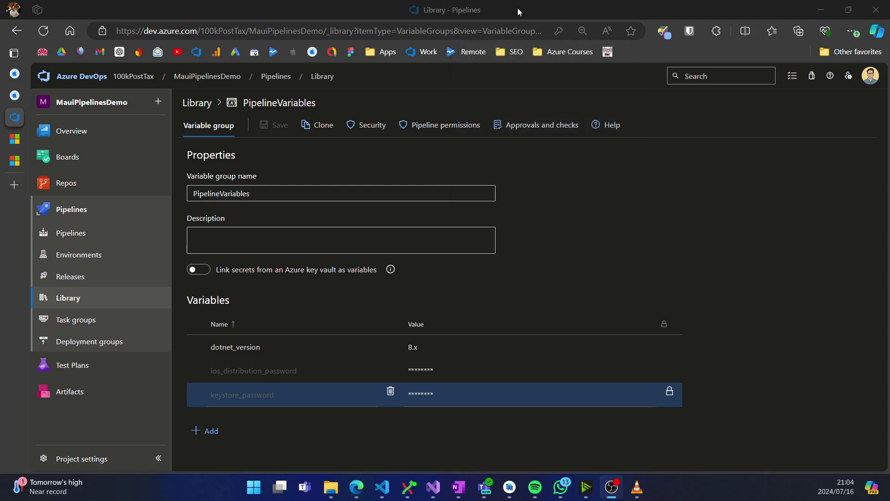
Return to VS Code and remove the extra blank line between the certPwd input and the Bash@3 build task
{"action": "left_click_drag", "start_coordinate": [518, 8], "coordinate": [508, 382]}
{"action": "left_click", "coordinate": [504, 209]}
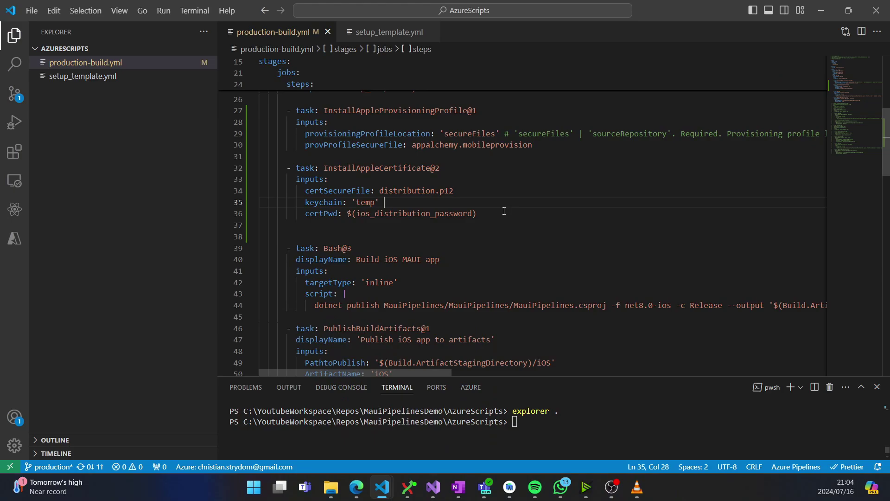
{"action": "left_click", "coordinate": [440, 230]}
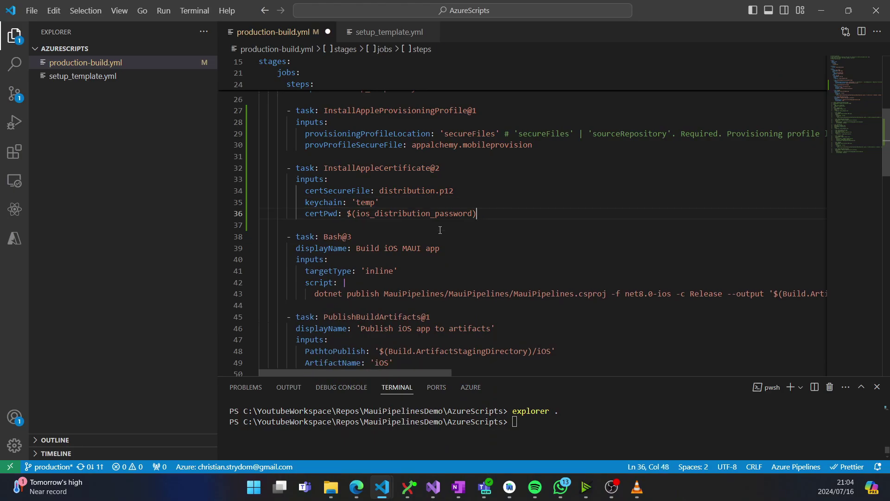
{"action": "key", "text": "BackSpace"}
Review the two Apple install tasks and the end of the iOS dotnet publish command in production-build.yml
{"action": "scroll", "coordinate": [399, 176], "scroll_direction": "up", "scroll_amount": 2}
{"action": "double_click", "coordinate": [363, 172]}
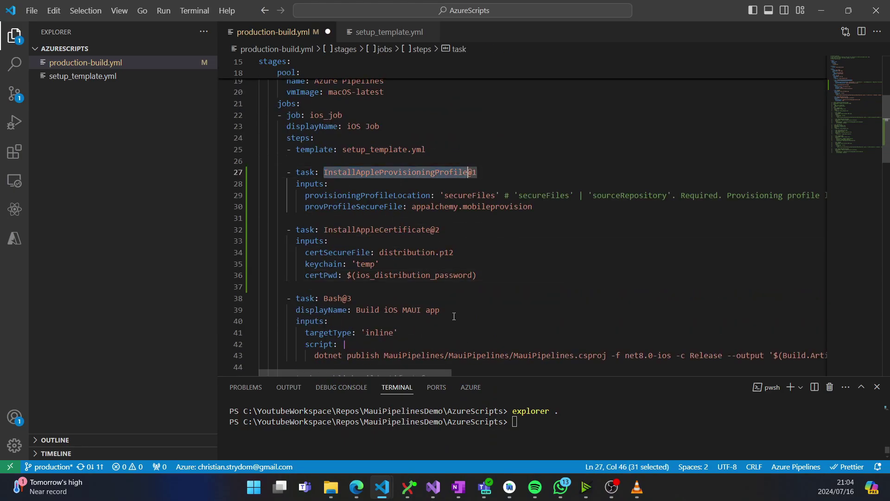
{"action": "double_click", "coordinate": [380, 229]}
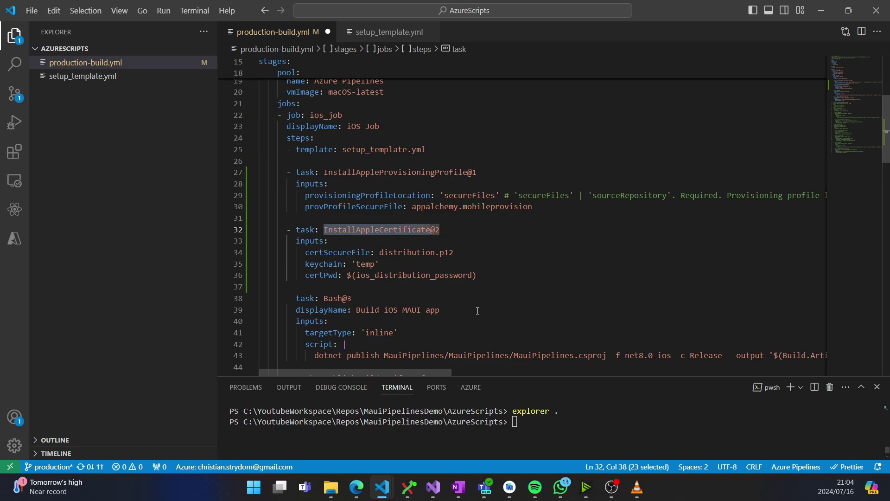
{"action": "scroll", "coordinate": [478, 310], "scroll_direction": "down", "scroll_amount": 2}
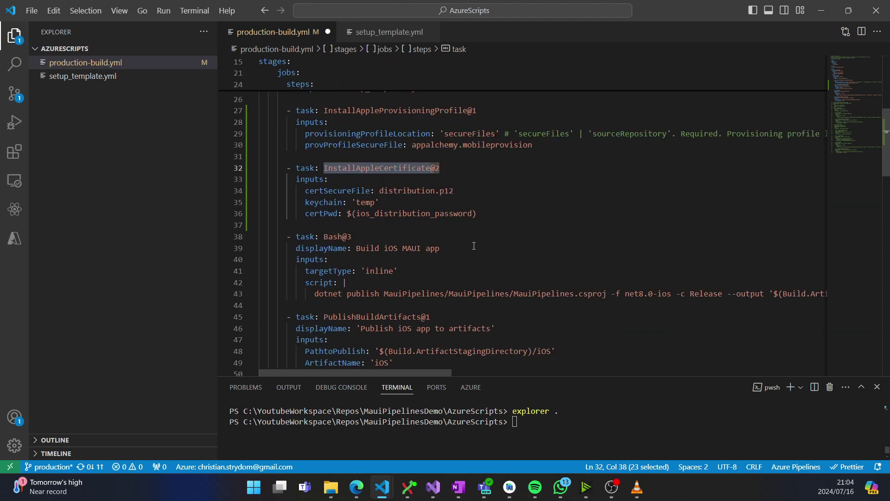
{"action": "scroll", "coordinate": [520, 174], "scroll_direction": "up", "scroll_amount": 1}
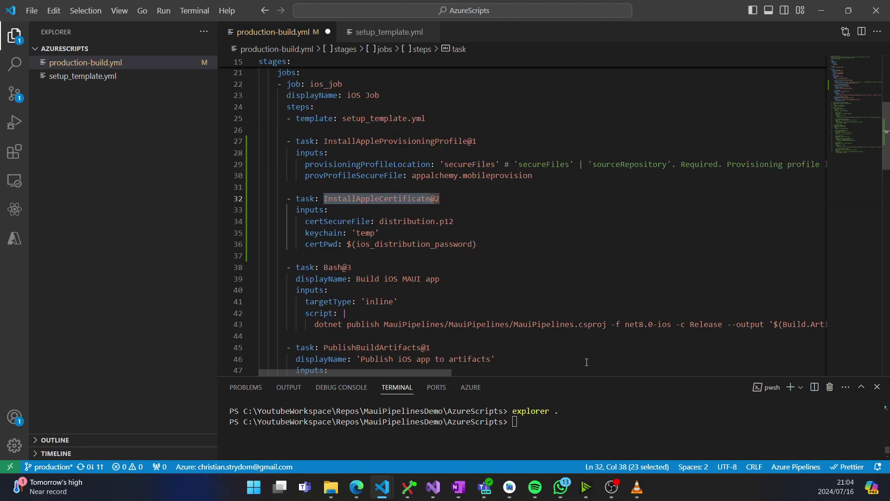
{"action": "scroll", "coordinate": [529, 326], "scroll_direction": "right", "scroll_amount": 6}
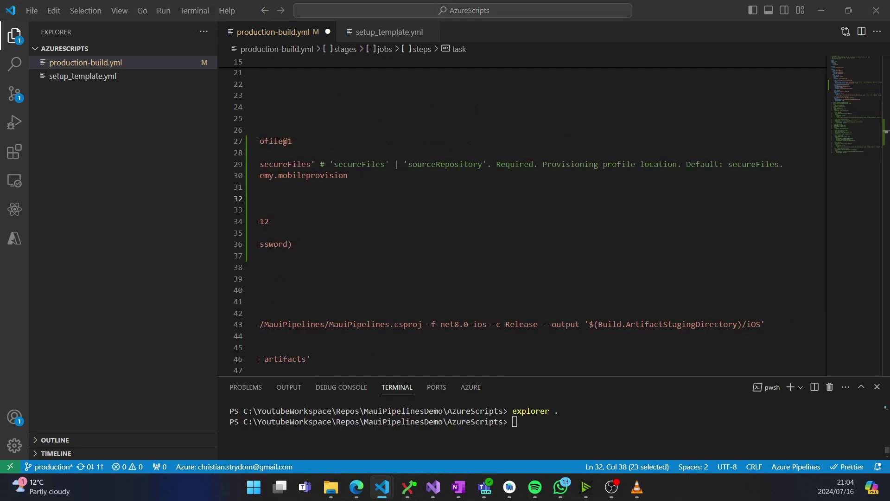
In the browser, examine the build parameter table and the example dotnet publish command in the Microsoft Learn article on publishing iOS apps
{"action": "left_click", "coordinate": [611, 487]}
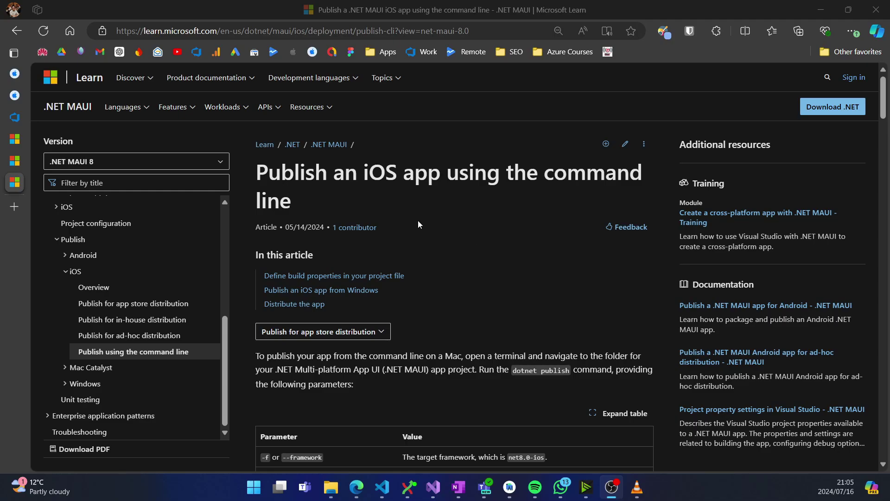
{"action": "scroll", "coordinate": [416, 215], "scroll_direction": "down", "scroll_amount": 10}
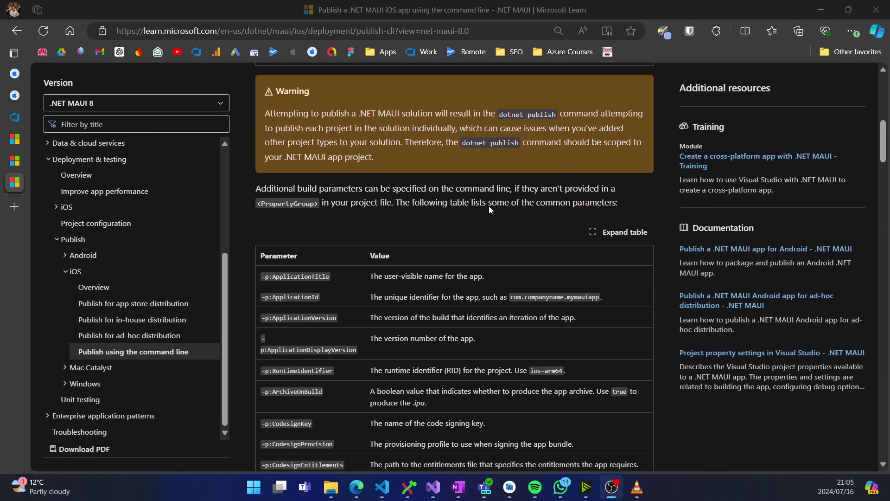
{"action": "scroll", "coordinate": [490, 210], "scroll_direction": "down", "scroll_amount": 2}
{"action": "scroll", "coordinate": [343, 182], "scroll_direction": "up", "scroll_amount": 1}
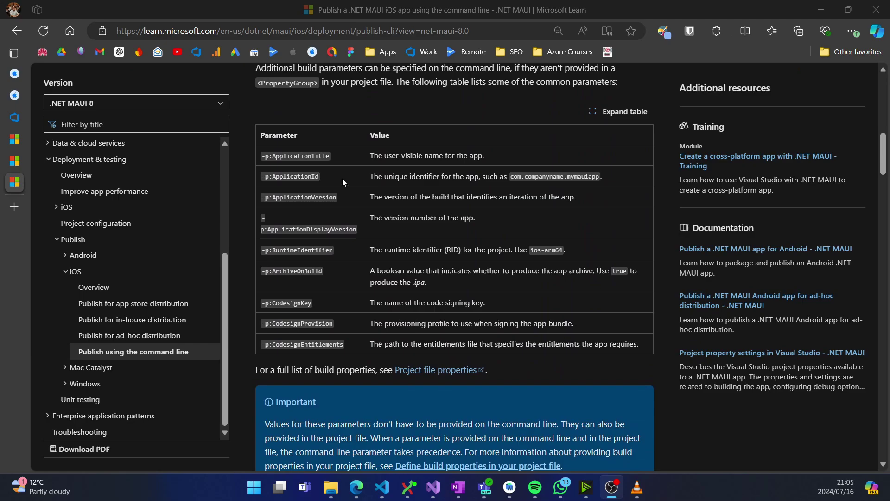
{"action": "left_click_drag", "start_coordinate": [262, 153], "coordinate": [343, 193]}
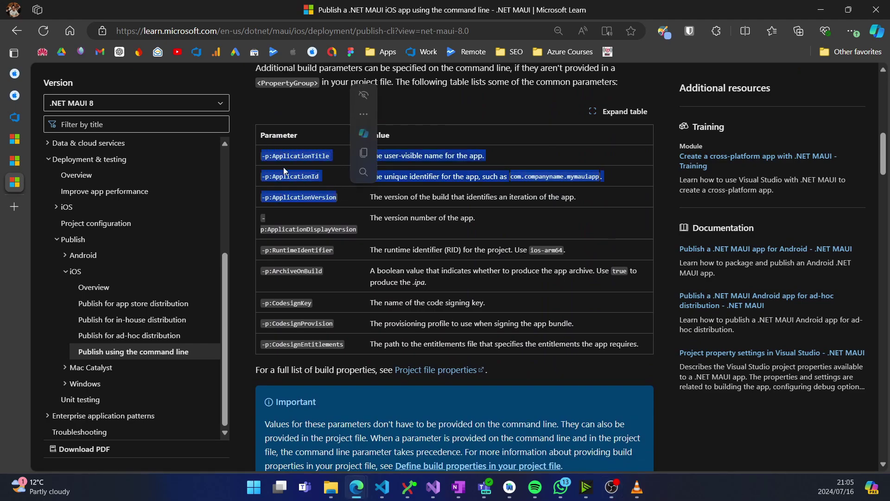
{"action": "left_click", "coordinate": [263, 158]}
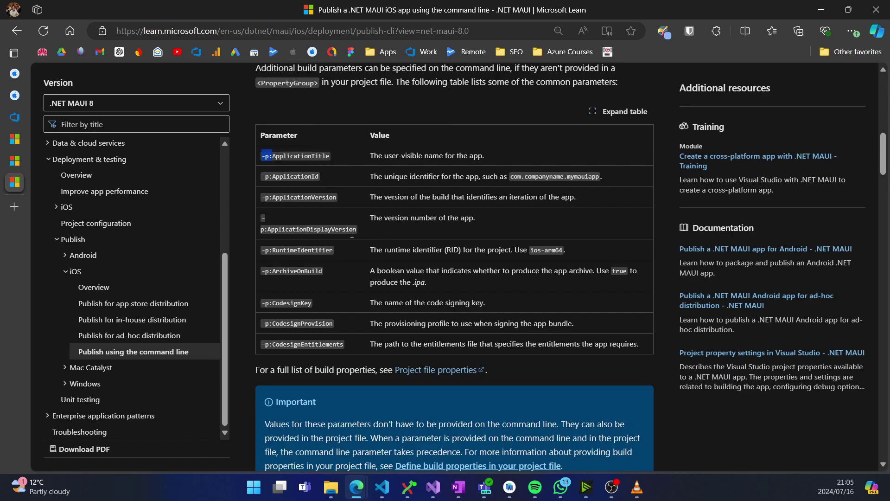
{"action": "scroll", "coordinate": [364, 258], "scroll_direction": "down", "scroll_amount": 1}
{"action": "scroll", "coordinate": [330, 253], "scroll_direction": "down", "scroll_amount": 3}
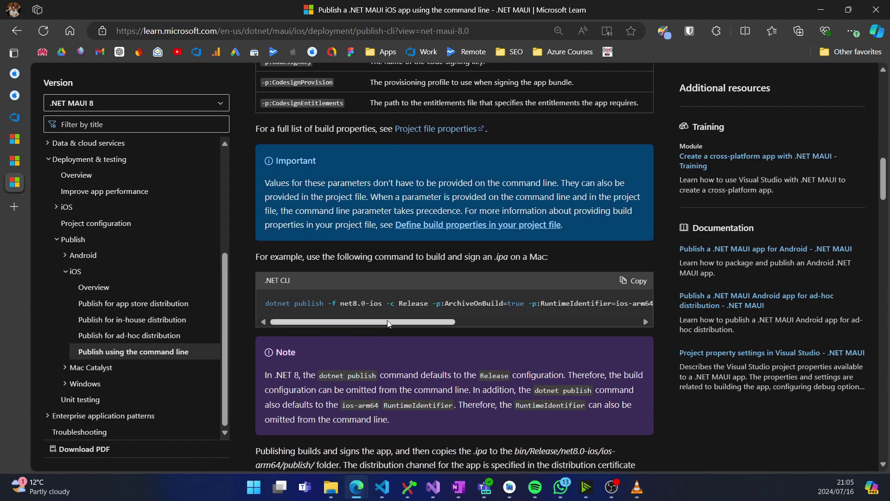
{"action": "left_click_drag", "start_coordinate": [382, 303], "coordinate": [267, 305]}
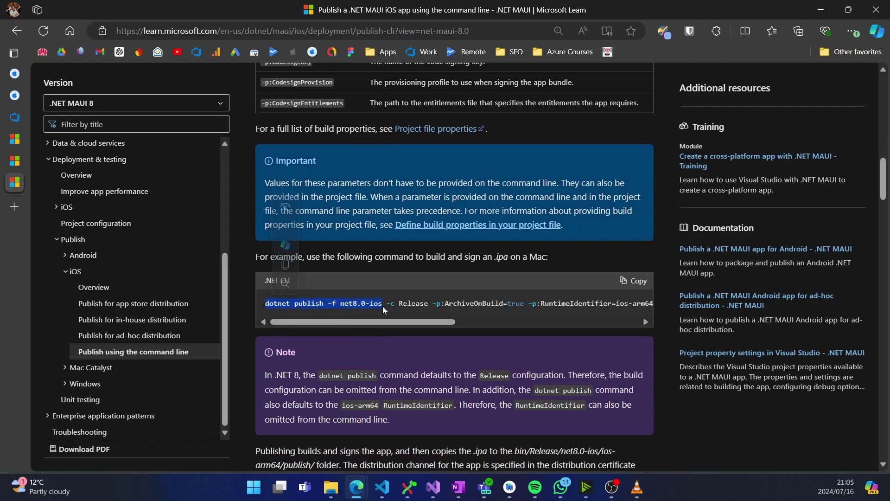
{"action": "left_click", "coordinate": [418, 307]}
{"action": "left_click_drag", "start_coordinate": [431, 305], "coordinate": [265, 306]}
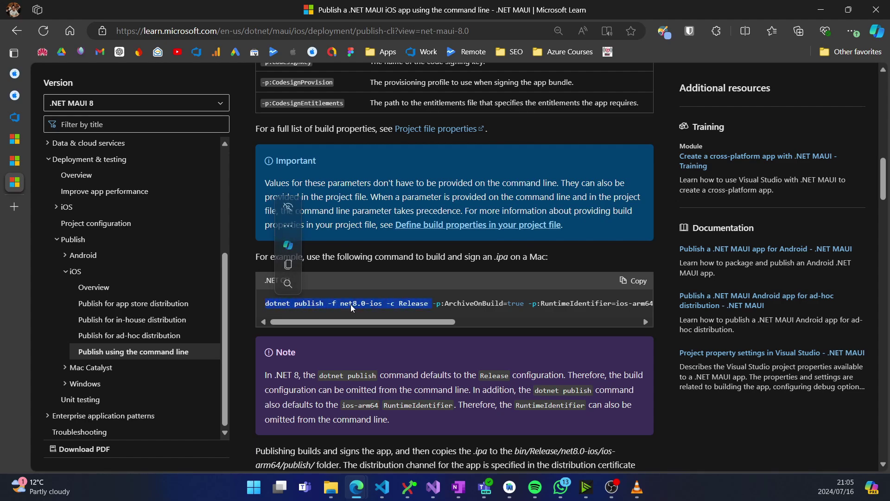
{"action": "double_click", "coordinate": [403, 304]}
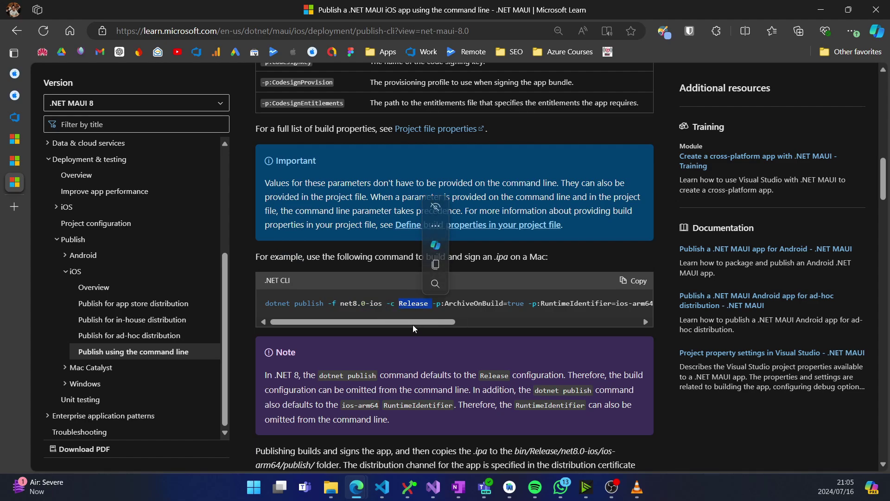
{"action": "left_click", "coordinate": [437, 313]}
Copy the example's ArchiveOnBuild, RuntimeIdentifier, CodesignKey and CodesignProvision parameters and append them to the iOS dotnet publish command of production-build.yml in VS Code
{"action": "left_click_drag", "start_coordinate": [433, 303], "coordinate": [653, 304]}
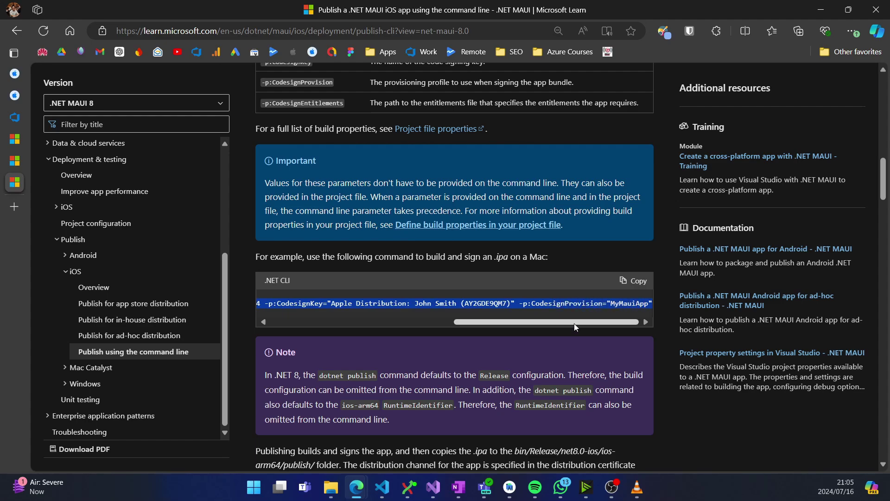
{"action": "scroll", "coordinate": [552, 323], "scroll_direction": "up", "scroll_amount": 1}
{"action": "left_click", "coordinate": [382, 486]}
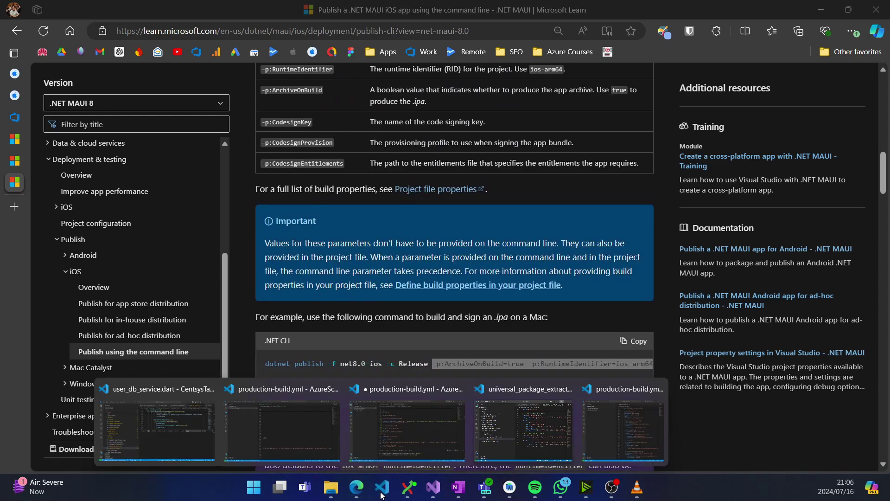
{"action": "left_click", "coordinate": [386, 432]}
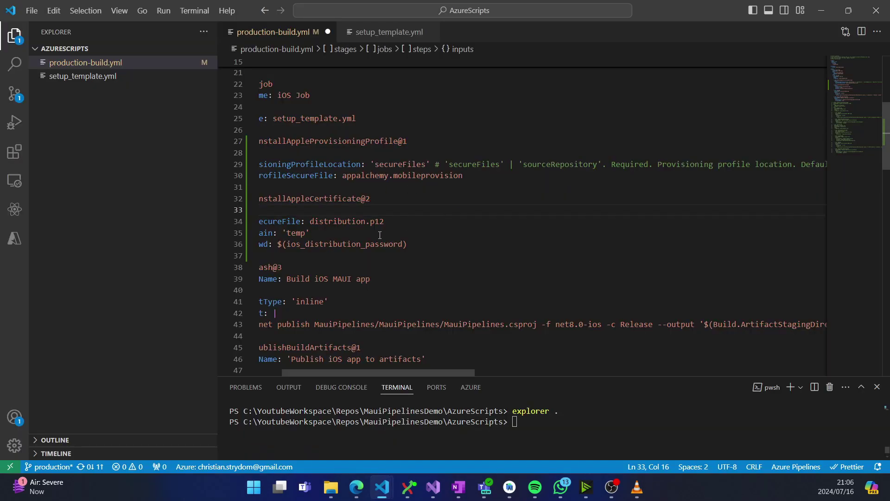
{"action": "scroll", "coordinate": [343, 372], "scroll_direction": "left", "scroll_amount": 2}
{"action": "scroll", "coordinate": [343, 372], "scroll_direction": "down", "scroll_amount": 2}
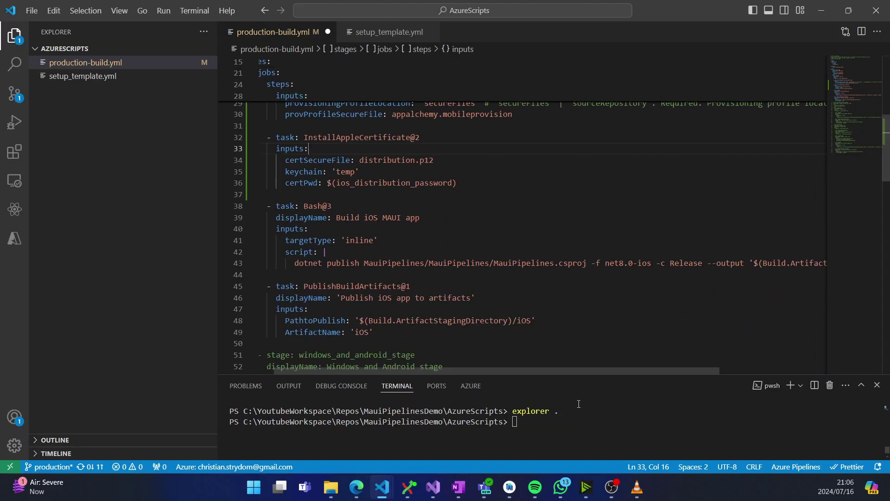
{"action": "scroll", "coordinate": [688, 366], "scroll_direction": "right", "scroll_amount": 3}
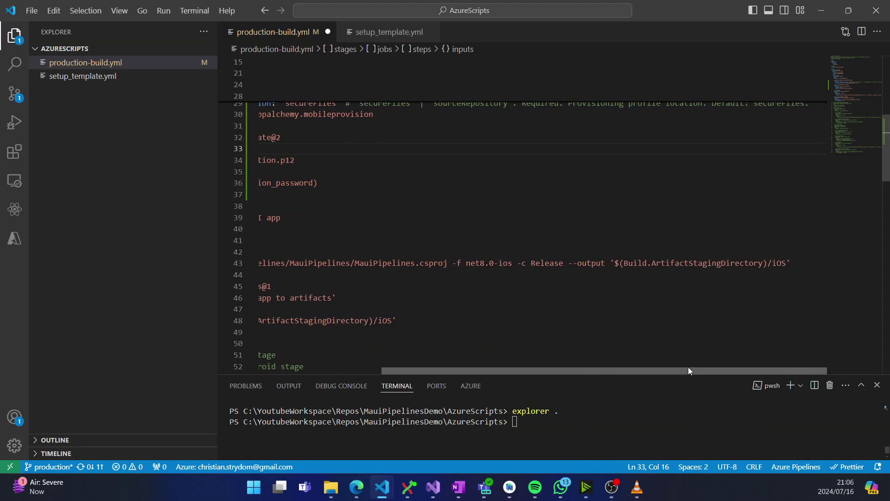
{"action": "left_click", "coordinate": [807, 263]}
{"action": "key", "text": "ctrl+v"}
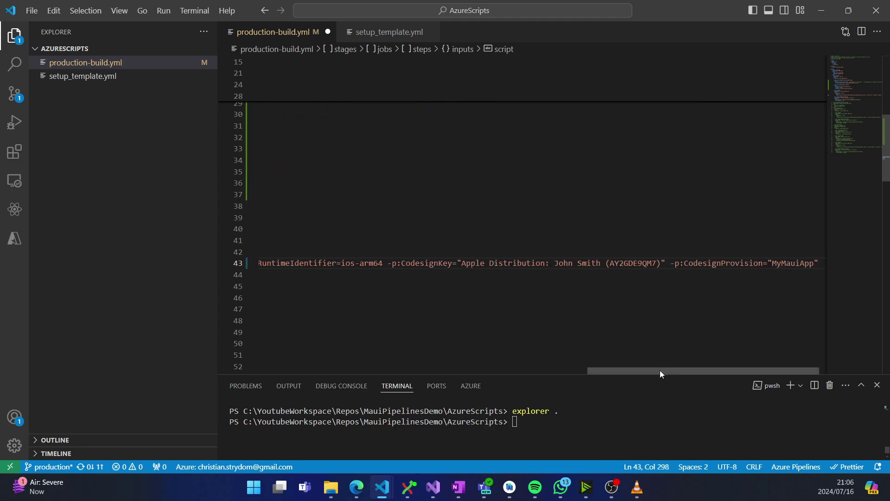
Review the ArchiveOnBuild, RuntimeIdentifier and CodesignKey parameters added to the iOS dotnet publish command
{"action": "left_click_drag", "start_coordinate": [660, 370], "coordinate": [530, 381]}
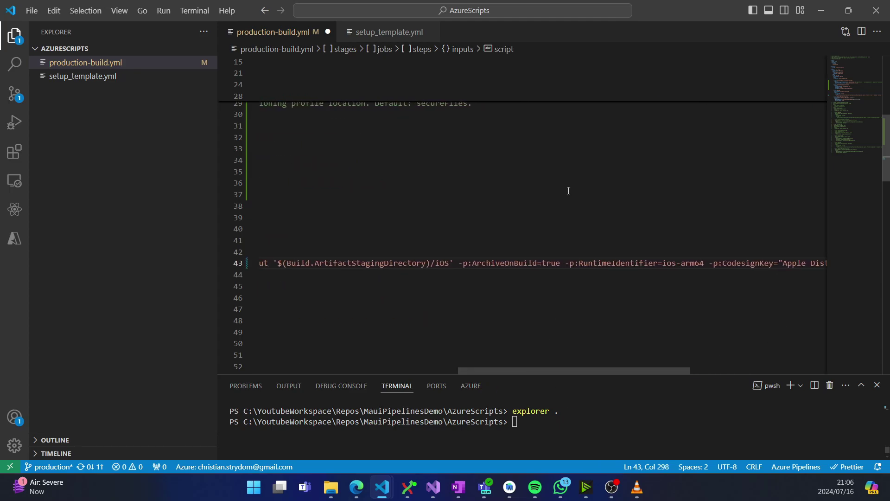
{"action": "double_click", "coordinate": [499, 263]}
{"action": "double_click", "coordinate": [552, 263]}
{"action": "left_click", "coordinate": [500, 263]}
{"action": "double_click", "coordinate": [500, 263]}
{"action": "left_click_drag", "start_coordinate": [513, 369], "coordinate": [568, 371]}
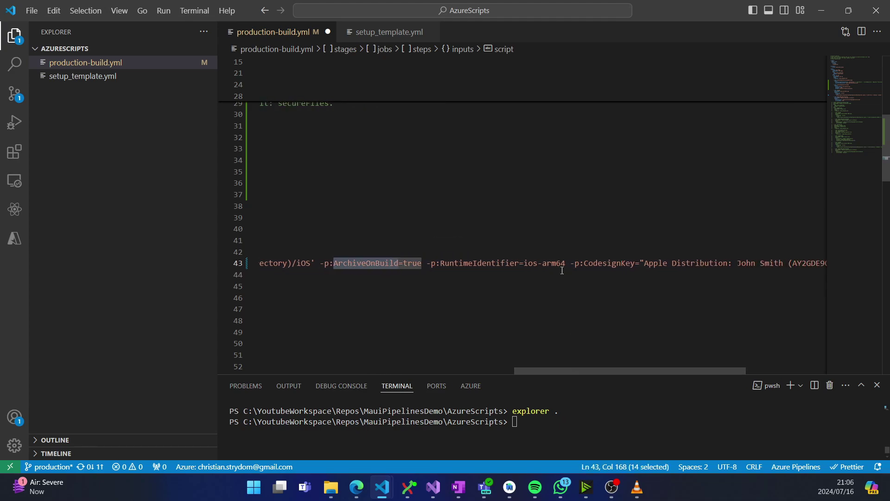
{"action": "double_click", "coordinate": [478, 263]}
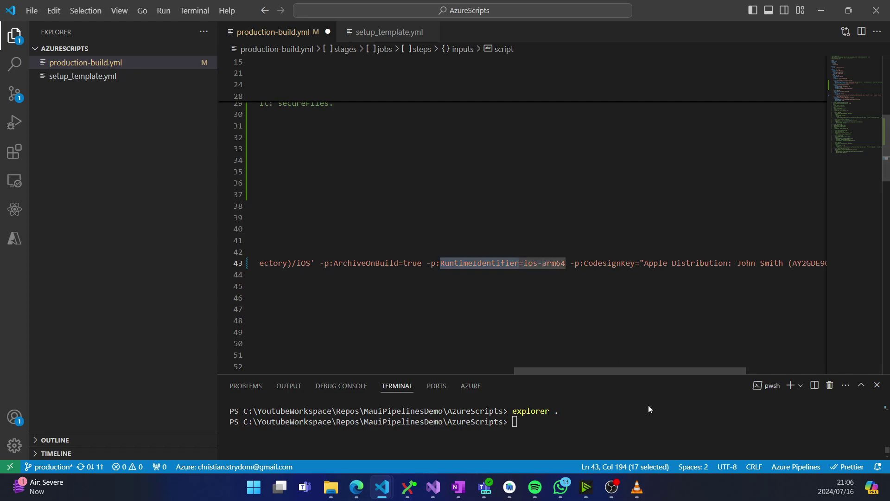
{"action": "left_click_drag", "start_coordinate": [580, 371], "coordinate": [651, 364]}
{"action": "double_click", "coordinate": [444, 263]}
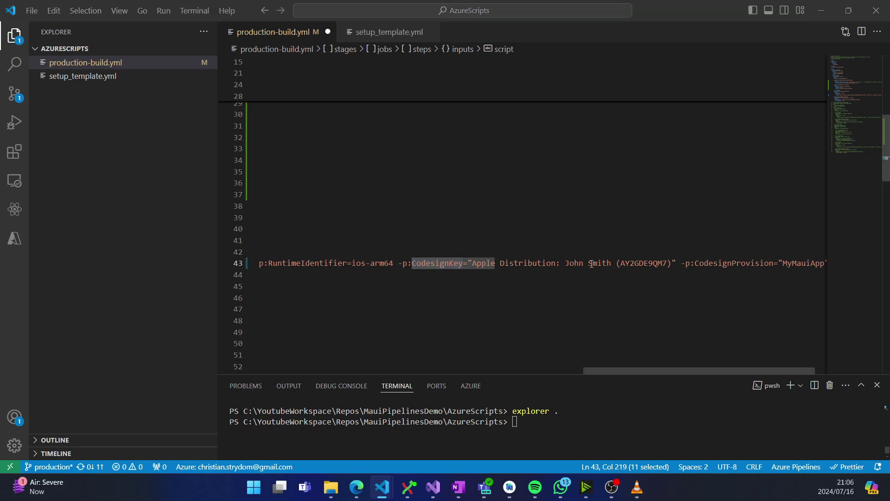
Replace the sample CodesignKey value in the iOS publish command with the pipeline variable $(codesign_key)
{"action": "left_click", "coordinate": [672, 263]}
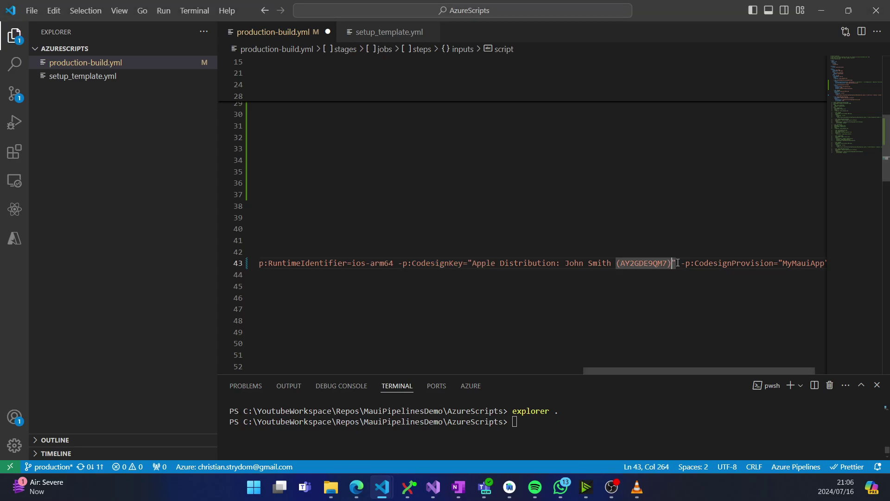
{"action": "left_click_drag", "start_coordinate": [674, 262], "coordinate": [838, 264]}
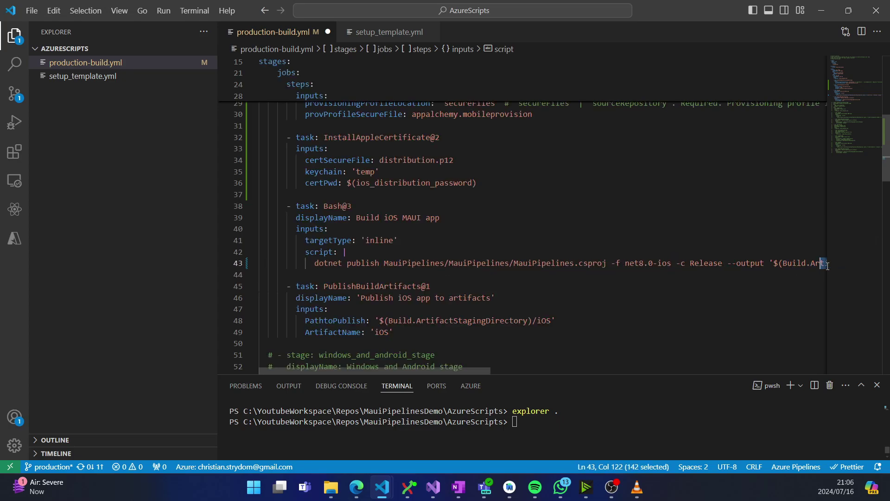
{"action": "left_click_drag", "start_coordinate": [670, 263], "coordinate": [471, 263]}
{"action": "type", "text": "$()"}
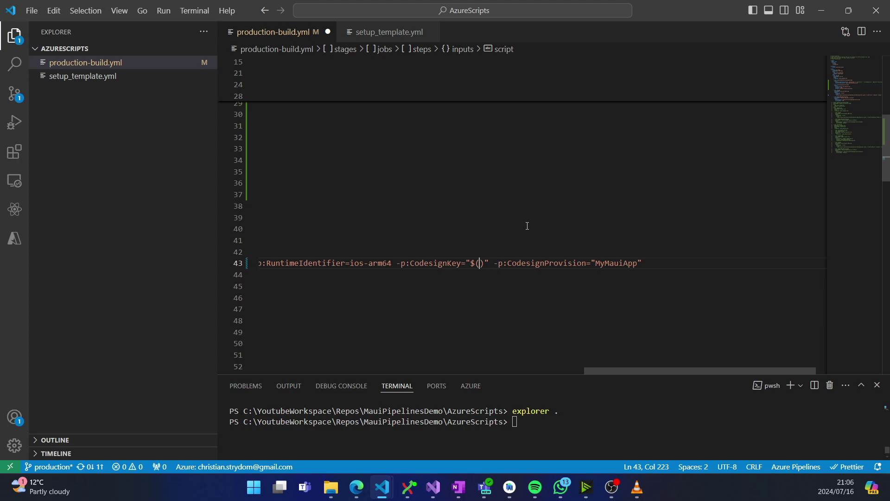
{"action": "type", "text": "codesi"}
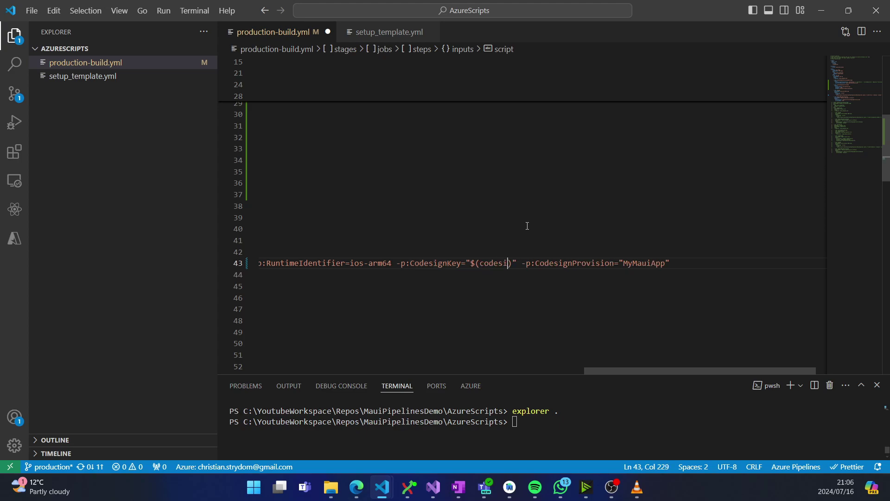
{"action": "type", "text": "gn_key"}
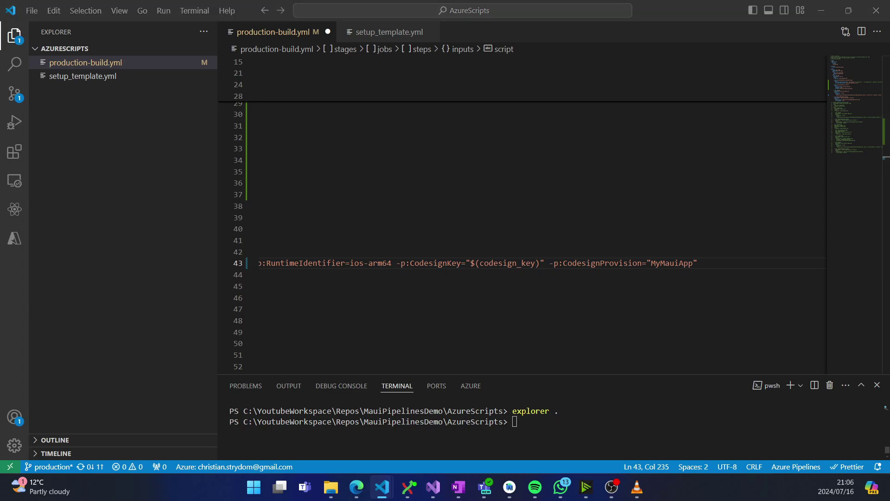
Replace the sample CodesignProvision value MyMauiApp with the pipeline variable $(codesign_provision)
{"action": "double_click", "coordinate": [670, 263]}
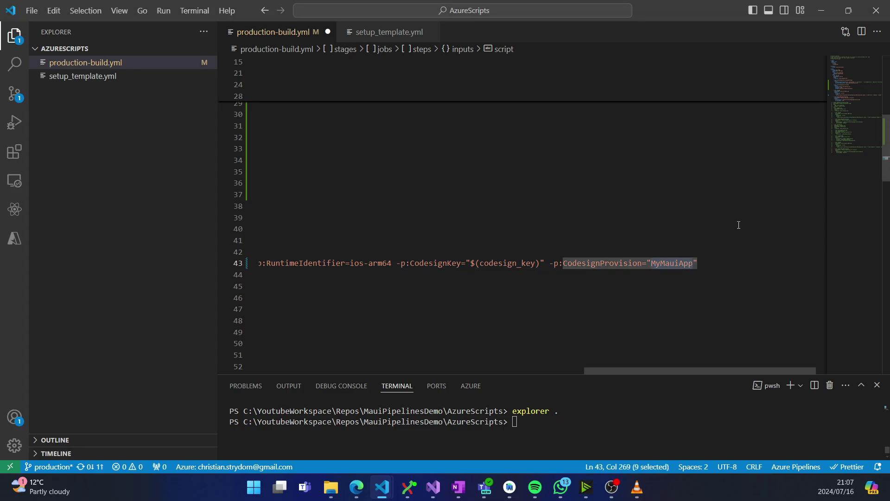
{"action": "key", "text": "BackSpace"}
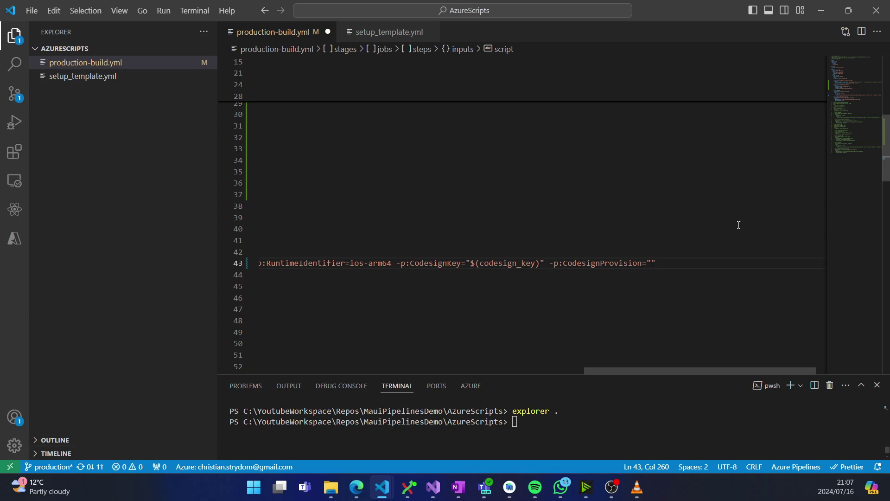
{"action": "type", "text": "$()"}
{"action": "key", "text": "Left"}
{"action": "type", "text": "codesign_provision"}
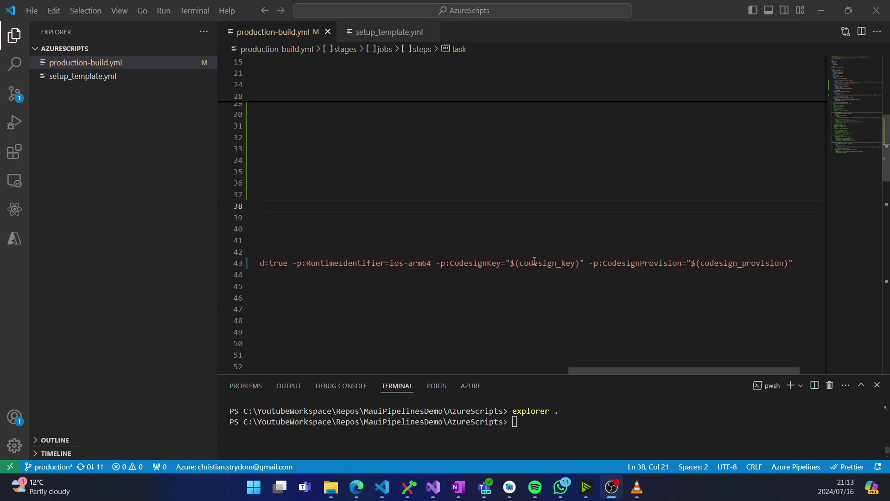
In Azure DevOps in the browser, add a variable named codesign_key to the PipelineVariables variable group
{"action": "double_click", "coordinate": [534, 261]}
{"action": "left_click_drag", "start_coordinate": [534, 261], "coordinate": [434, 275]}
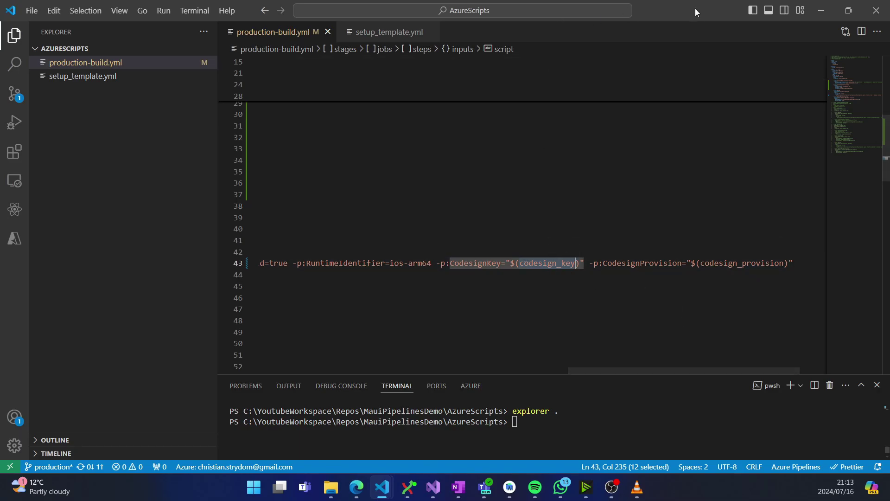
{"action": "left_click_drag", "start_coordinate": [695, 10], "coordinate": [675, 204]}
{"action": "left_click", "coordinate": [208, 431]}
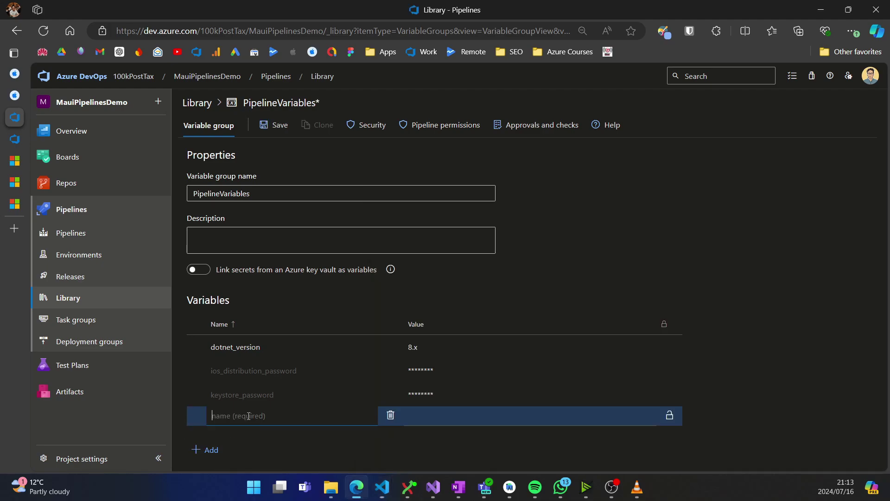
{"action": "type", "text": "codesign_key"}
Add another variable to the PipelineVariables group, using the name codesign_provision copied from the publish command in VS Code
{"action": "left_click", "coordinate": [208, 449]}
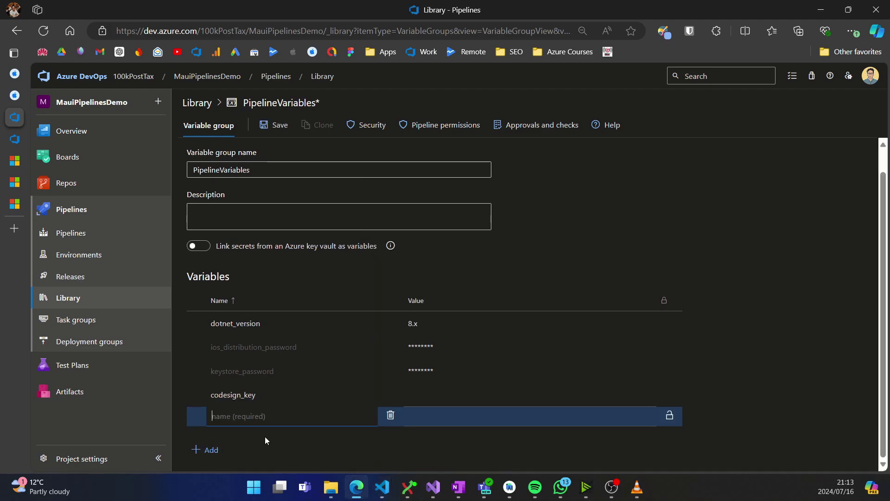
{"action": "mouse_move", "coordinate": [382, 486]}
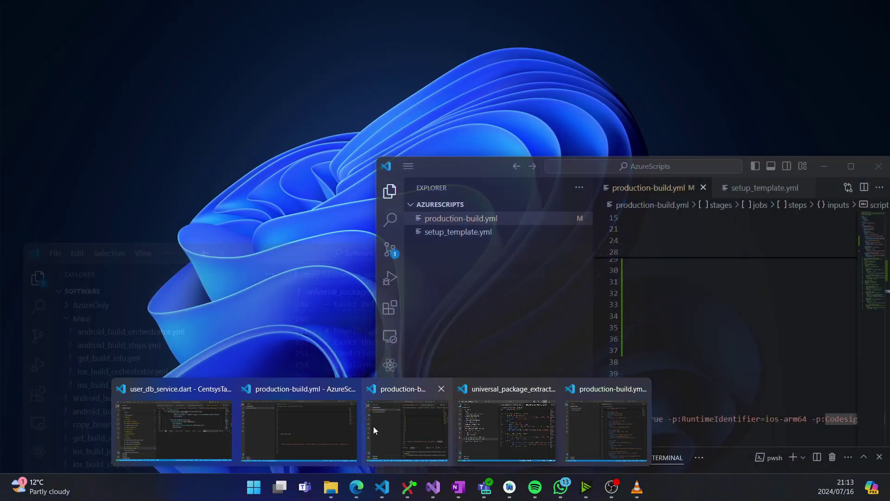
{"action": "left_click", "coordinate": [373, 427]}
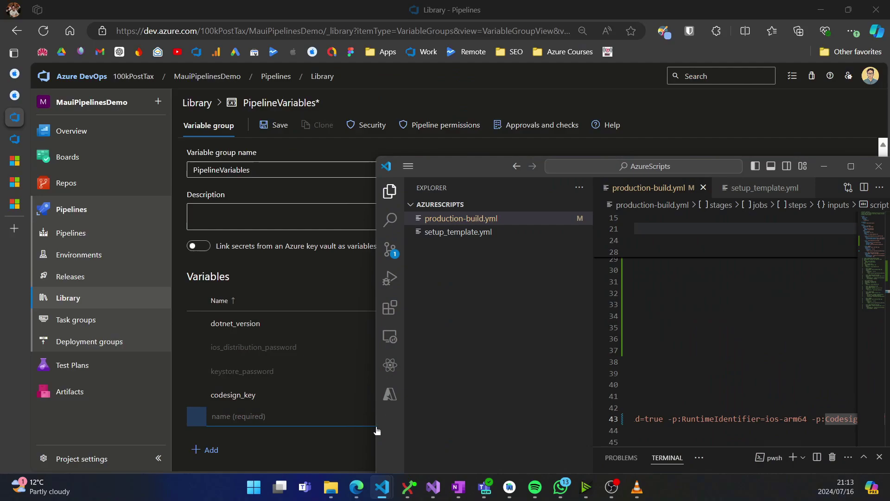
{"action": "double_click", "coordinate": [462, 171]}
{"action": "double_click", "coordinate": [733, 263]}
{"action": "key", "text": "ctrl+c"}
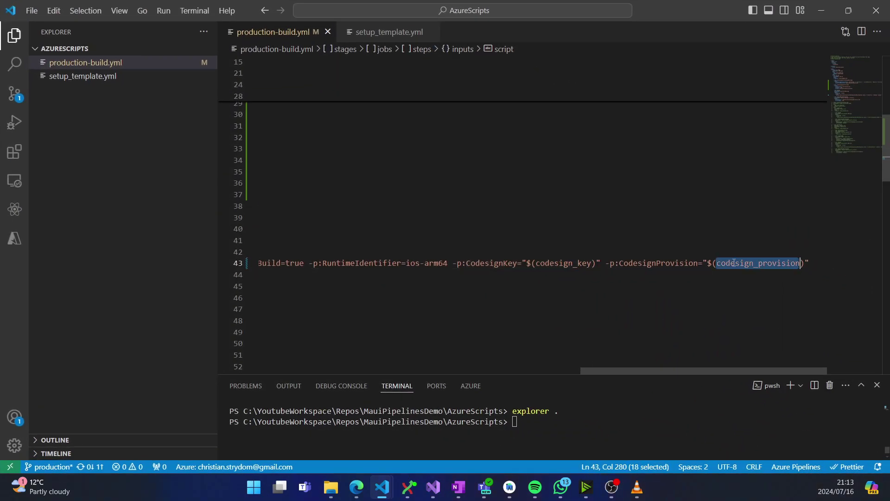
{"action": "double_click", "coordinate": [683, 9]}
{"action": "left_click", "coordinate": [252, 423]}
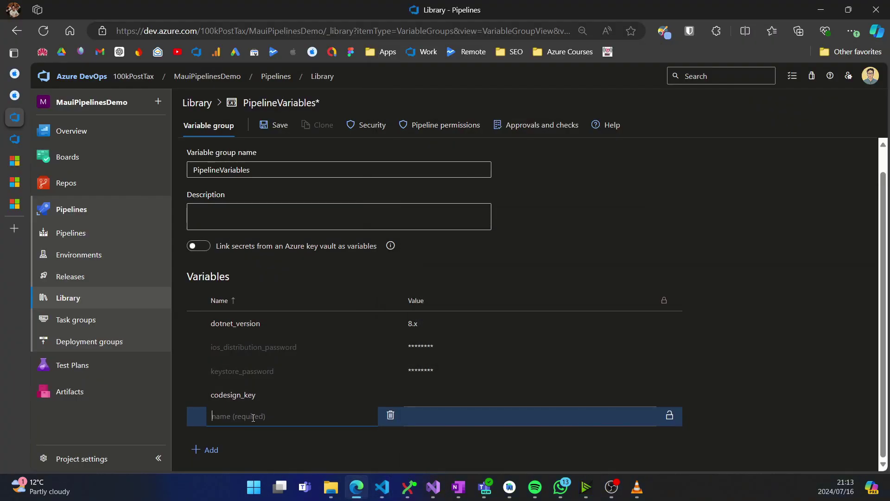
{"action": "key", "text": "ctrl+v"}
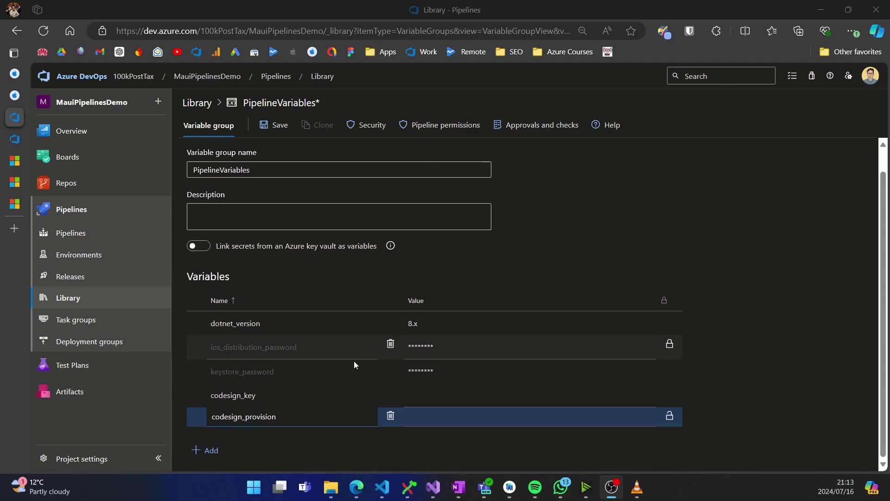
Set the codesign_provision variable's value to AppAlchemy Distribution Profile, copied from the Apple Developer provisioning profile page, and save the variable group
{"action": "left_click", "coordinate": [444, 420]}
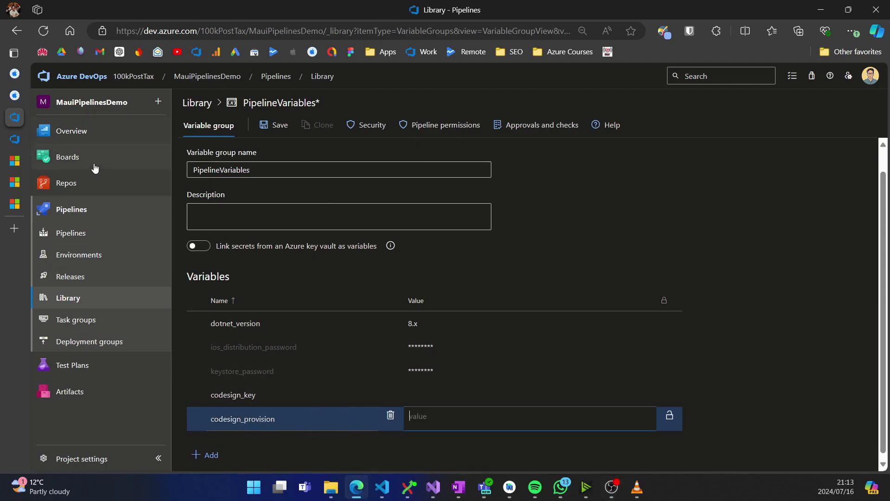
{"action": "left_click", "coordinate": [14, 96]}
{"action": "left_click", "coordinate": [14, 74]}
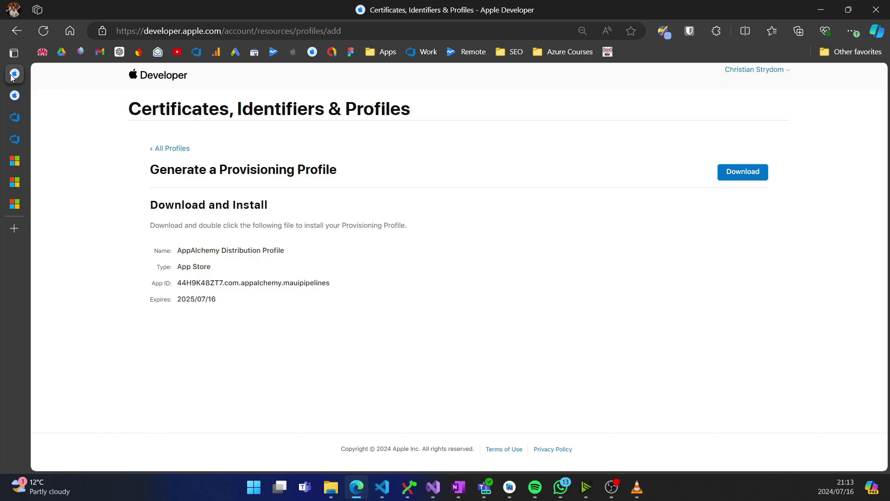
{"action": "left_click_drag", "start_coordinate": [295, 251], "coordinate": [178, 251]}
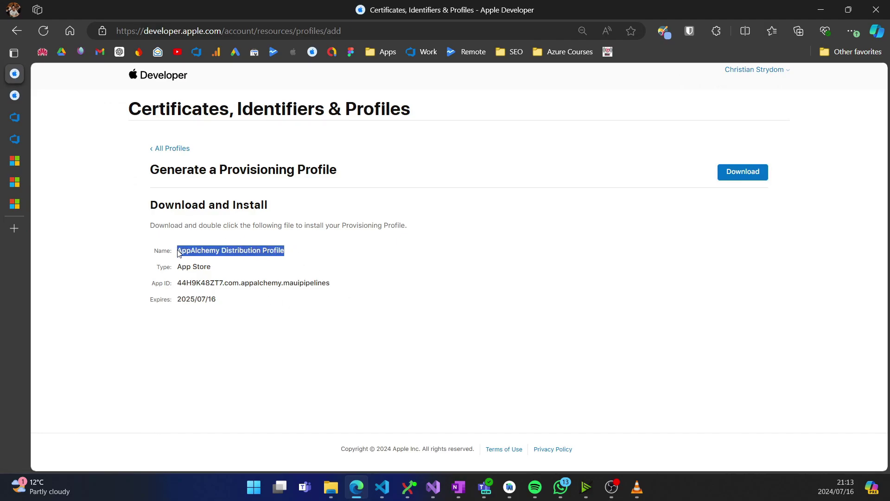
{"action": "key", "text": "ctrl+c"}
{"action": "left_click", "coordinate": [15, 117]}
{"action": "left_click", "coordinate": [433, 419]}
{"action": "key", "text": "ctrl+v"}
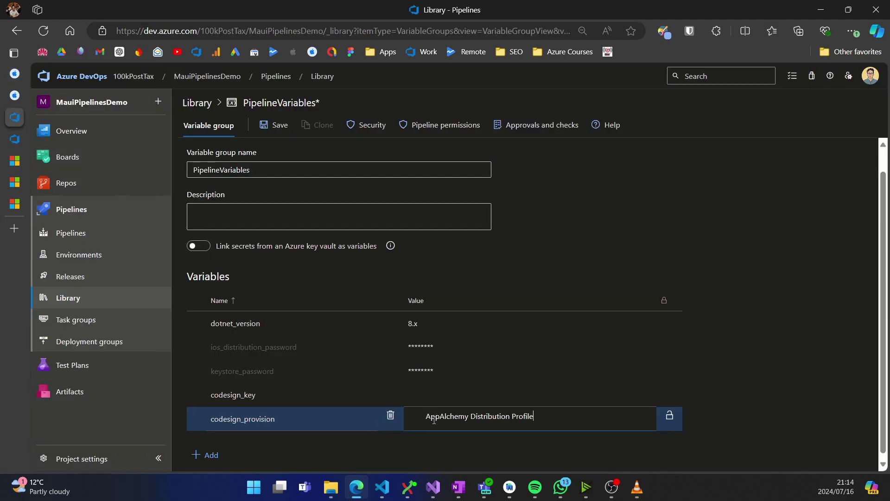
{"action": "key", "text": "BackSpace"}
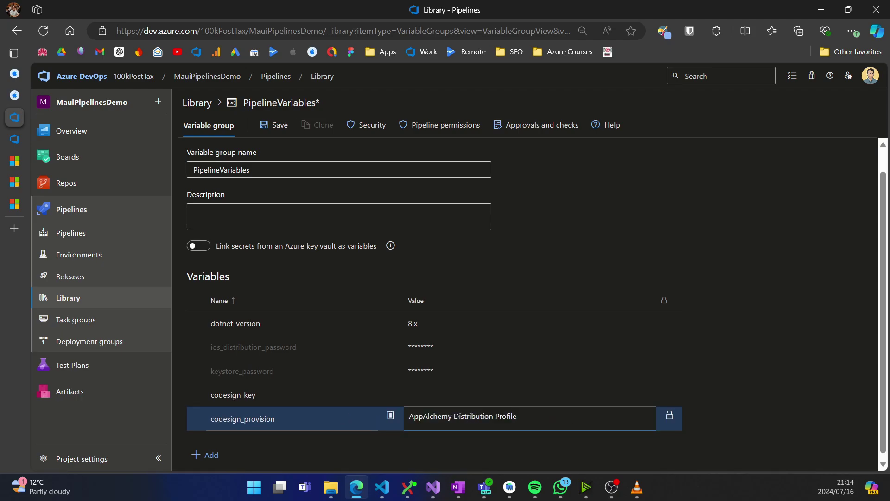
{"action": "left_click", "coordinate": [276, 125]}
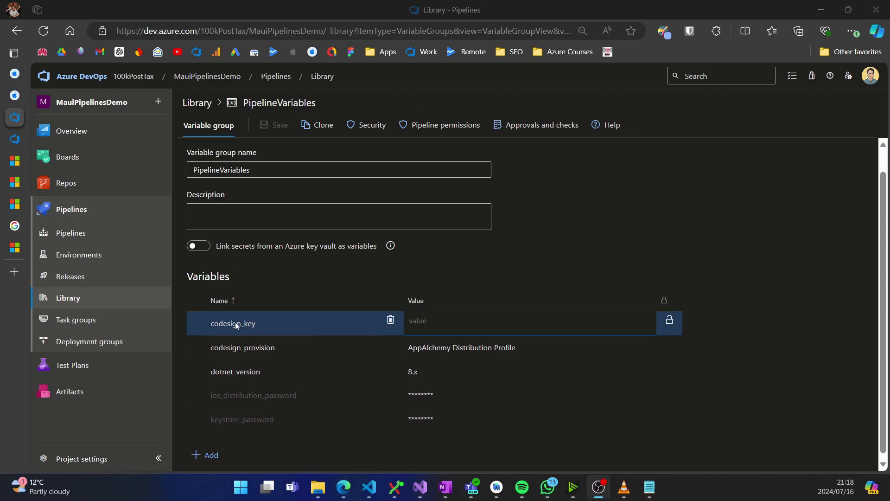
Examine the parts of the sample CodesignKey value in the Microsoft Learn iOS publish command, and open the Apple Developer profiles page
{"action": "mouse_move", "coordinate": [14, 190]}
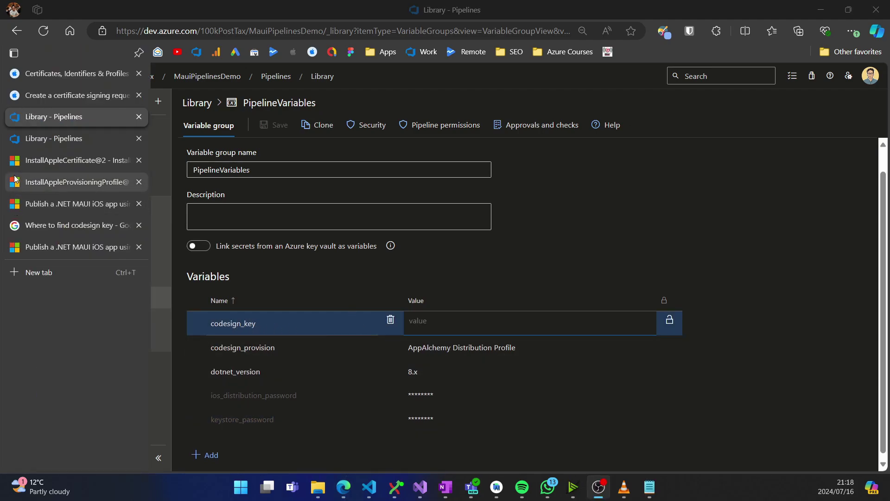
{"action": "left_click", "coordinate": [16, 211]}
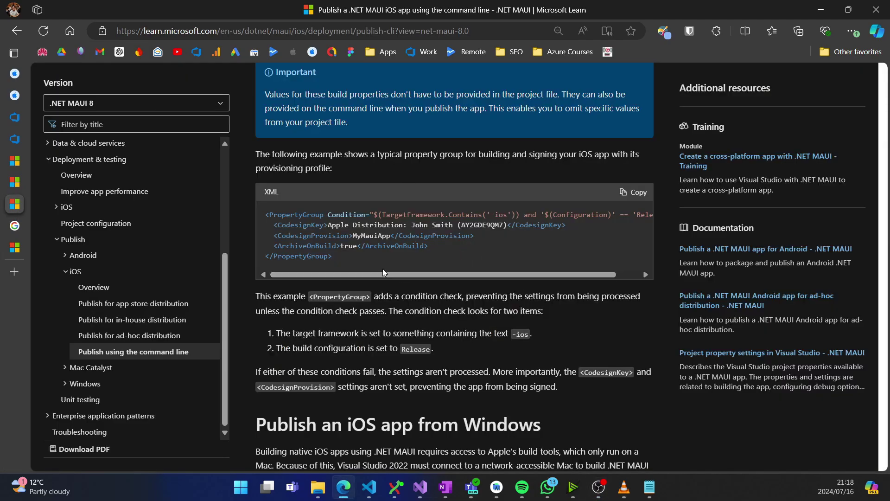
{"action": "scroll", "coordinate": [430, 318], "scroll_direction": "up", "scroll_amount": 15}
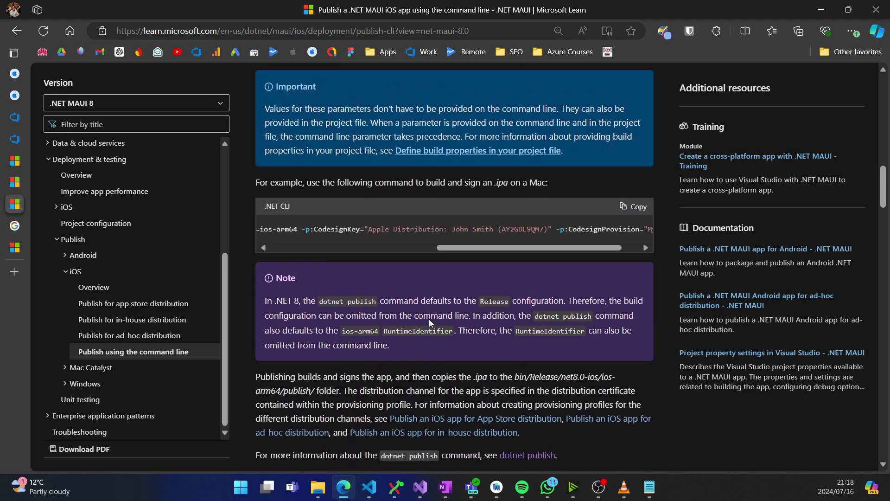
{"action": "scroll", "coordinate": [430, 319], "scroll_direction": "up", "scroll_amount": 2}
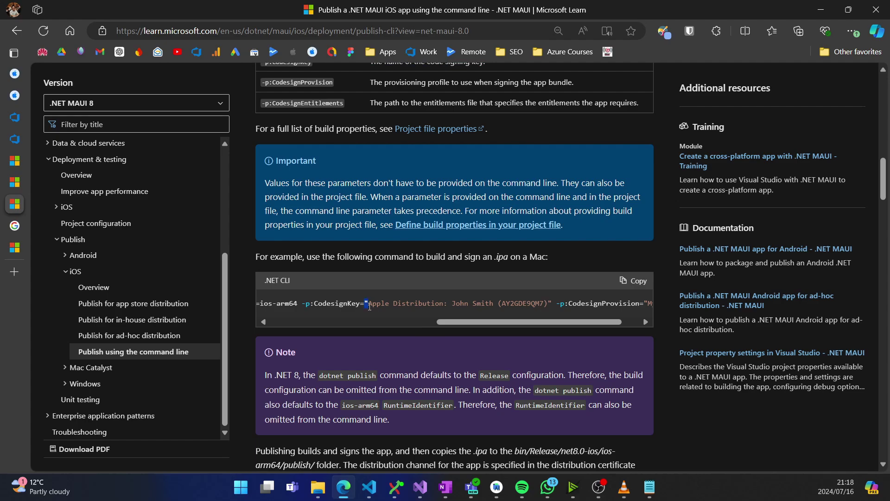
{"action": "left_click_drag", "start_coordinate": [370, 306], "coordinate": [446, 305]}
{"action": "left_click", "coordinate": [372, 305]}
{"action": "left_click", "coordinate": [382, 308]}
{"action": "left_click_drag", "start_coordinate": [454, 306], "coordinate": [495, 304]}
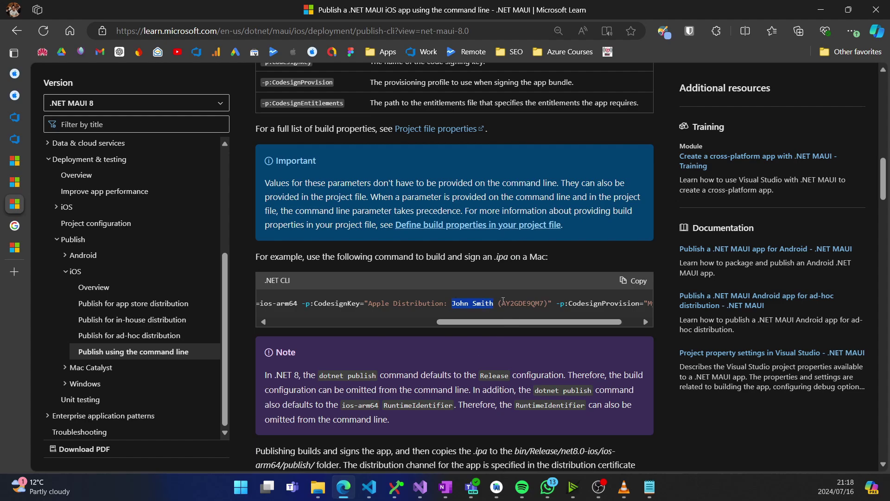
{"action": "left_click_drag", "start_coordinate": [498, 305], "coordinate": [549, 306]}
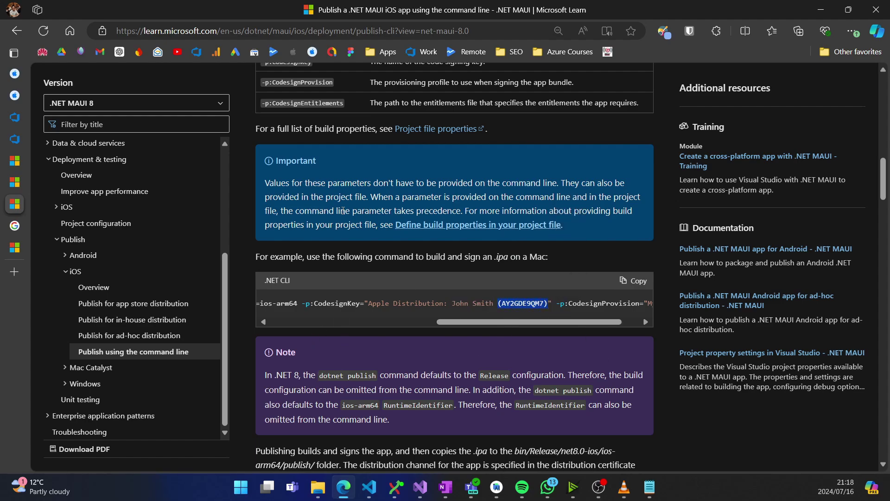
{"action": "mouse_move", "coordinate": [23, 100]}
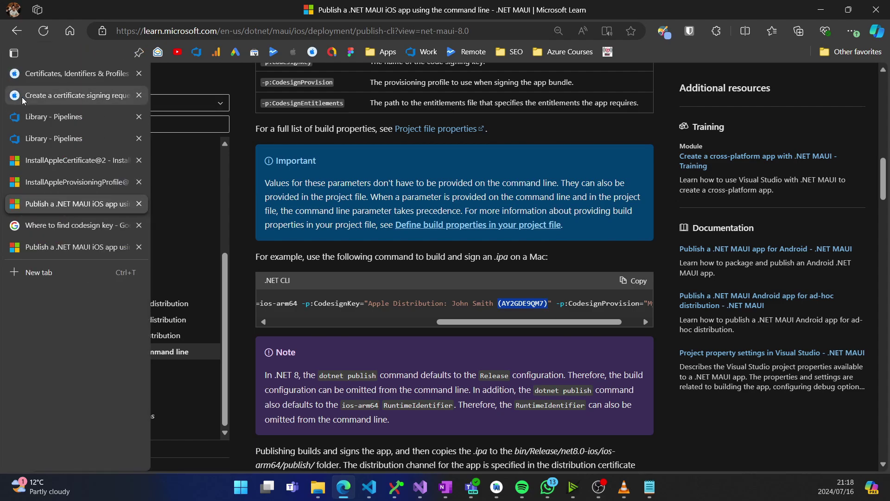
{"action": "left_click", "coordinate": [21, 73]}
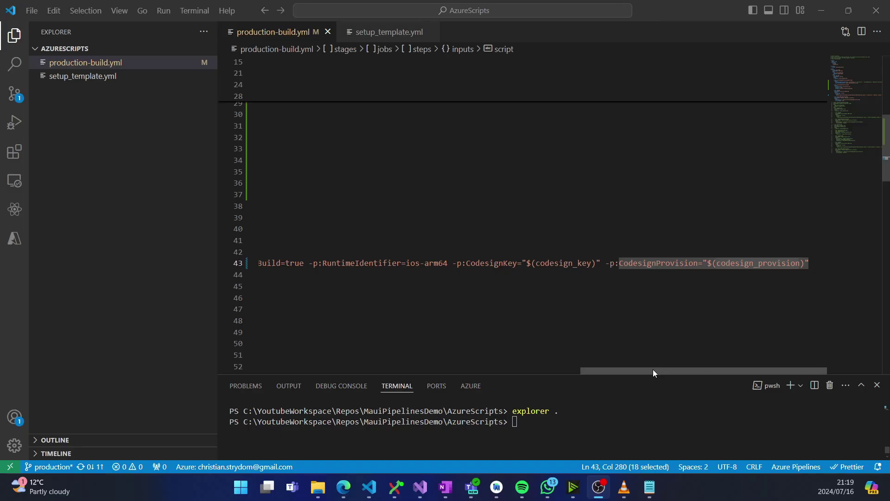
In VS Code, review the provisioning profile, certificate, build and artifact publishing tasks of the iOS job in production-build.yml
{"action": "left_click_drag", "start_coordinate": [672, 369], "coordinate": [402, 366]}
{"action": "scroll", "coordinate": [431, 361], "scroll_direction": "up", "scroll_amount": 3}
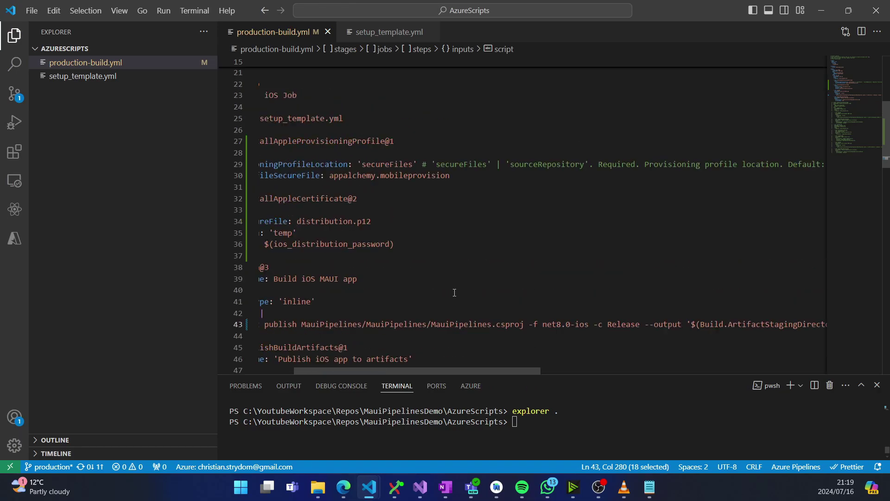
{"action": "left_click_drag", "start_coordinate": [463, 370], "coordinate": [425, 369]}
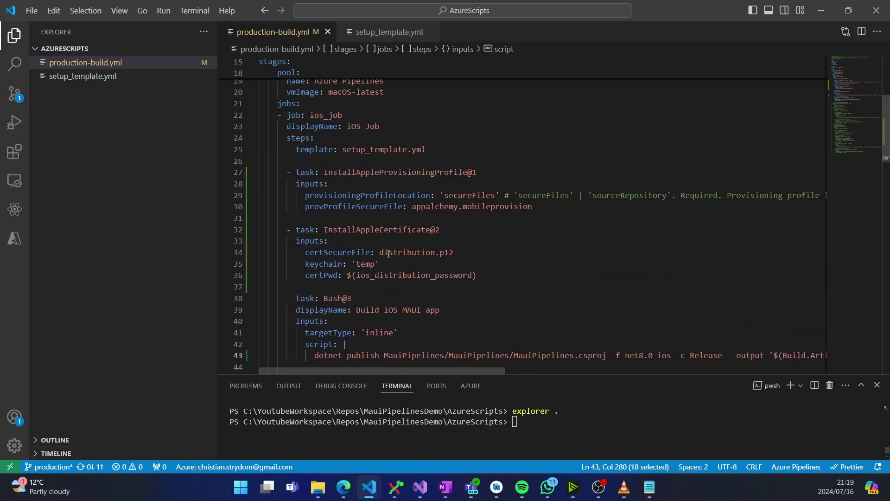
{"action": "double_click", "coordinate": [394, 172]}
{"action": "scroll", "coordinate": [443, 274], "scroll_direction": "down", "scroll_amount": 4}
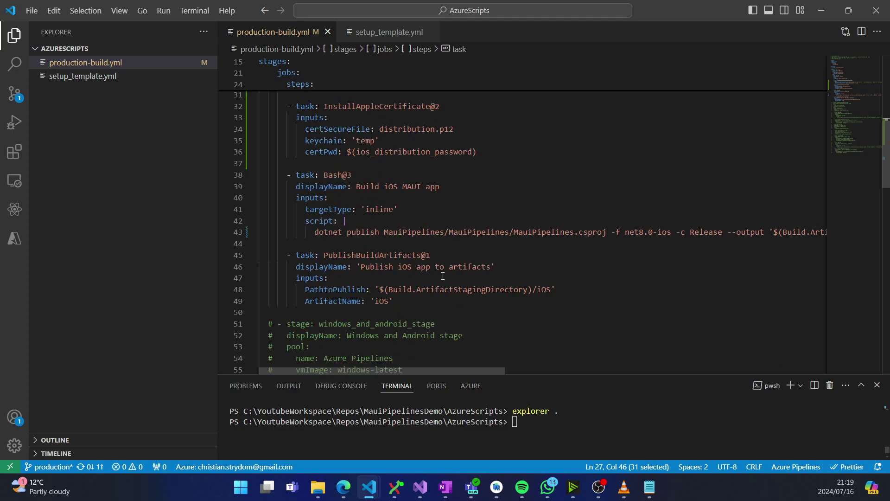
{"action": "scroll", "coordinate": [444, 274], "scroll_direction": "up", "scroll_amount": 2}
{"action": "scroll", "coordinate": [510, 209], "scroll_direction": "down", "scroll_amount": 1}
{"action": "left_click", "coordinate": [636, 173]}
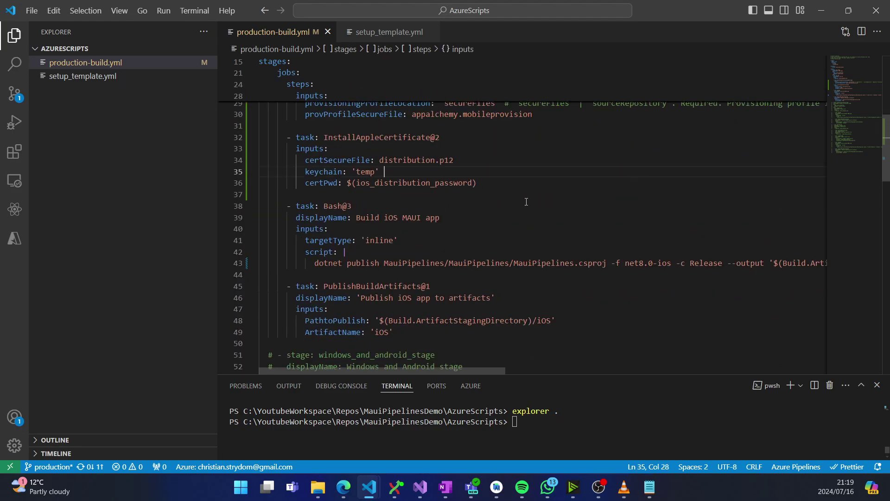
In Git Extensions, stage production-build.yml, then commit and push it to production with the message "Add provisioning profile and distribution certificate signing"
{"action": "left_click", "coordinate": [395, 487]}
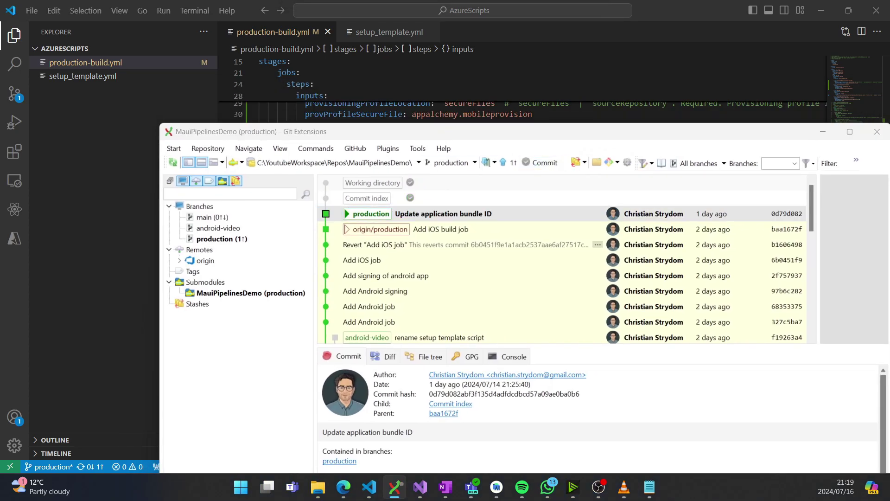
{"action": "left_click", "coordinate": [533, 201]}
{"action": "key", "text": "s"}
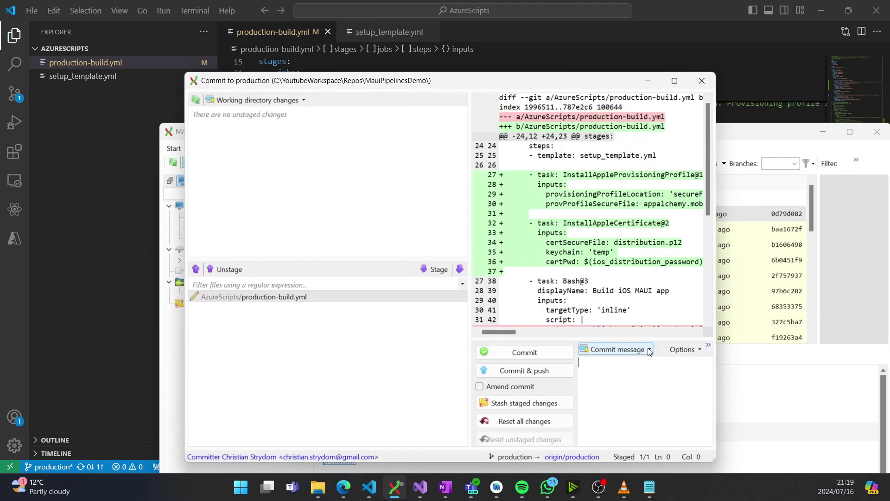
{"action": "left_click", "coordinate": [602, 364]}
{"action": "type", "text": "Add provisioning pro"}
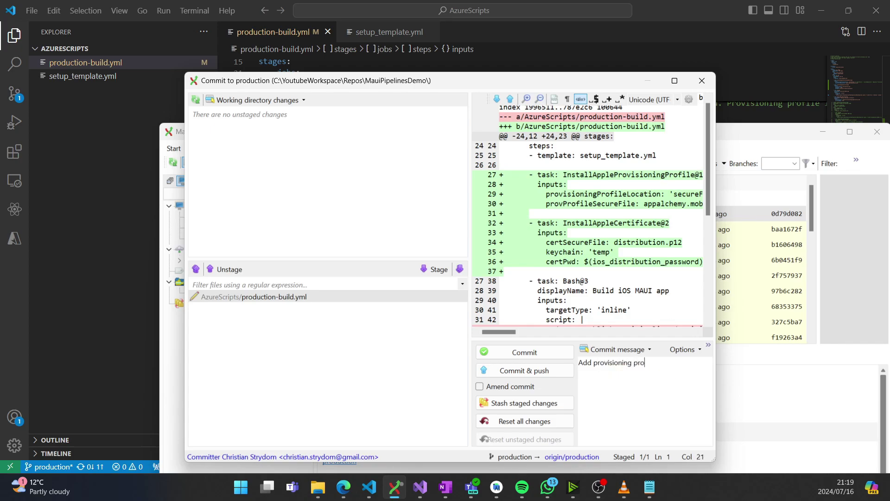
{"action": "type", "text": "file and distribution certificate signing"}
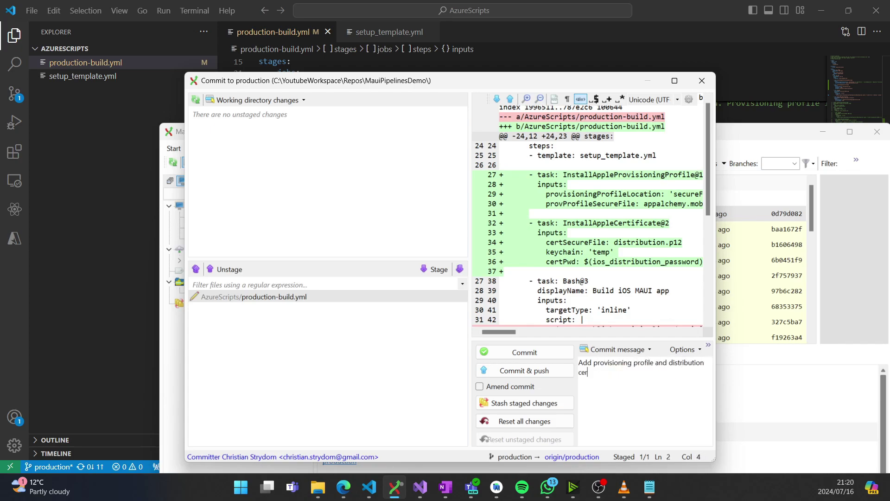
{"action": "left_click", "coordinate": [508, 371]}
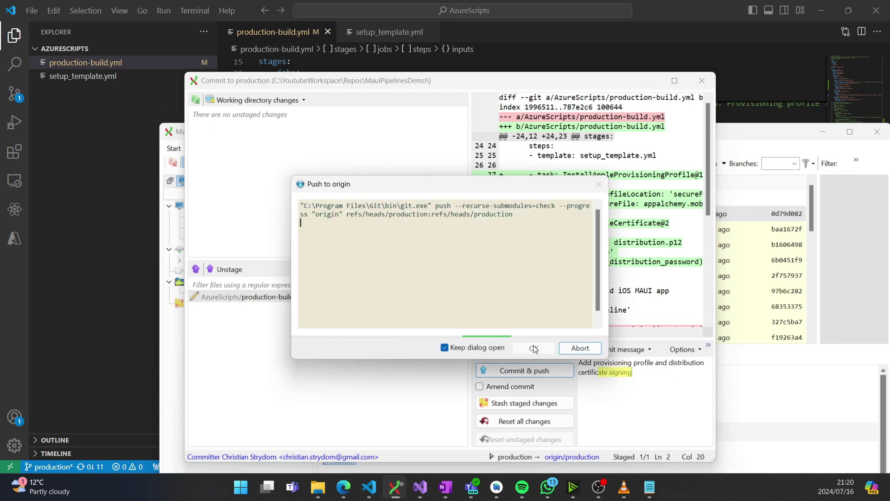
{"action": "left_click", "coordinate": [534, 348]}
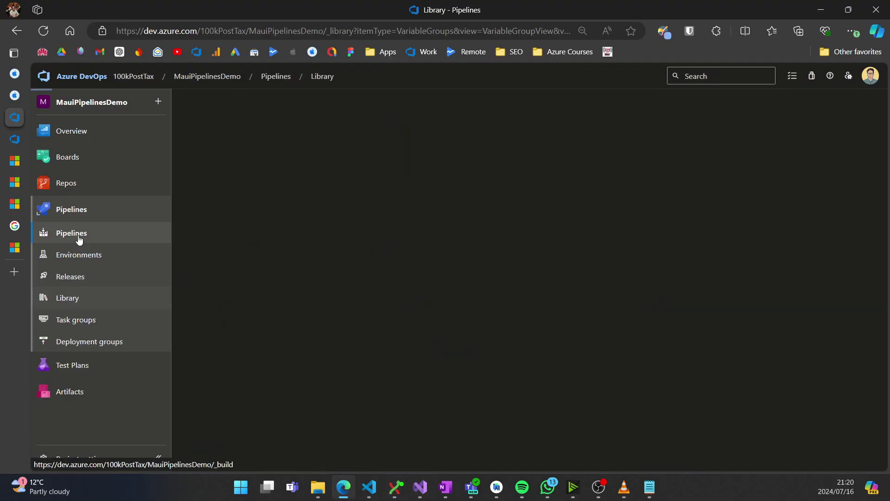
In Azure DevOps in the browser, open the newly triggered MauiPipelinesDemo run and its pending permission requests for the iOS Stage
{"action": "left_click", "coordinate": [75, 233]}
{"action": "left_click", "coordinate": [342, 226]}
{"action": "left_click", "coordinate": [417, 195]}
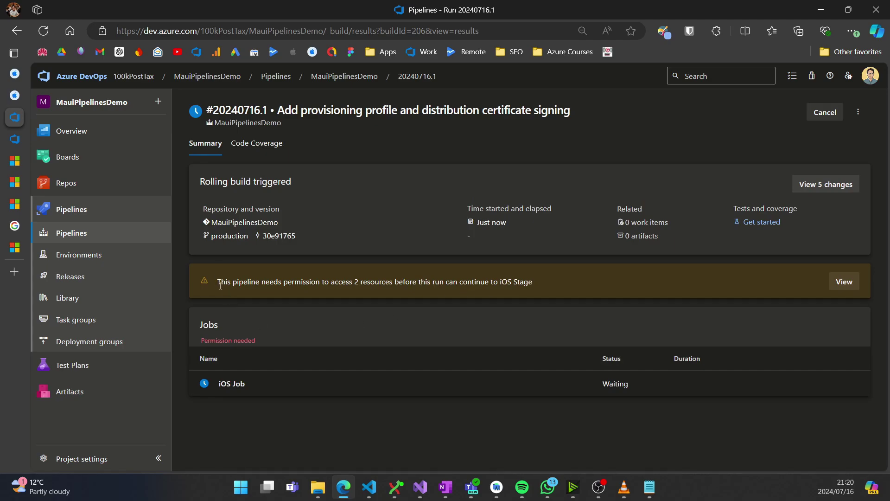
{"action": "left_click_drag", "start_coordinate": [390, 282], "coordinate": [388, 285]}
{"action": "left_click", "coordinate": [345, 286]}
{"action": "left_click", "coordinate": [840, 288]}
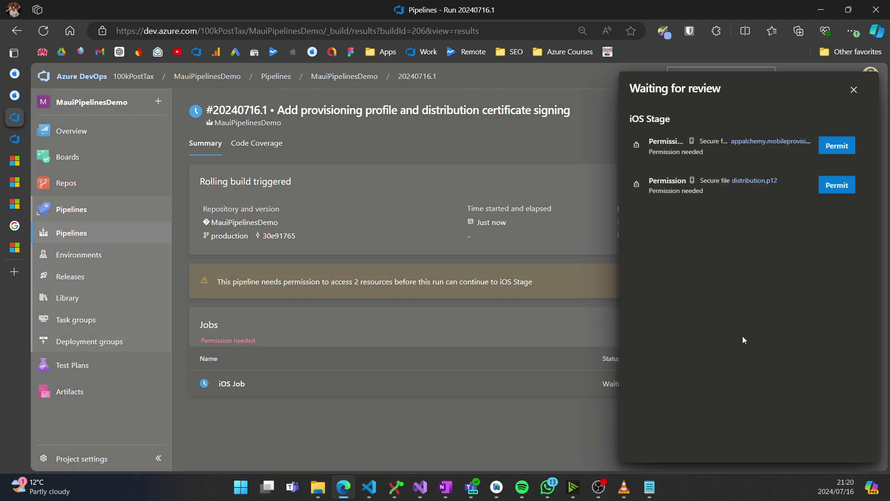
Permit the pipeline to use the secure files appalchemy.mobileprovision and distribution.p12
{"action": "left_click", "coordinate": [838, 147]}
{"action": "left_click", "coordinate": [571, 306]}
{"action": "left_click", "coordinate": [837, 147]}
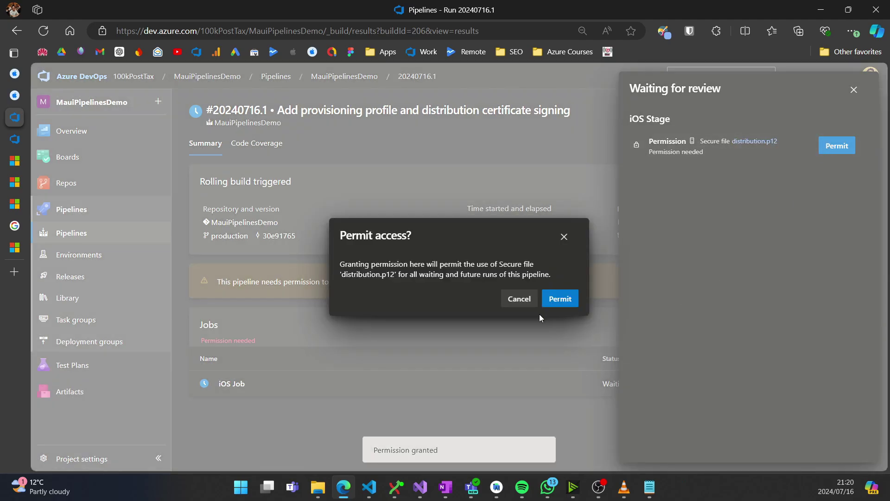
{"action": "left_click", "coordinate": [575, 299]}
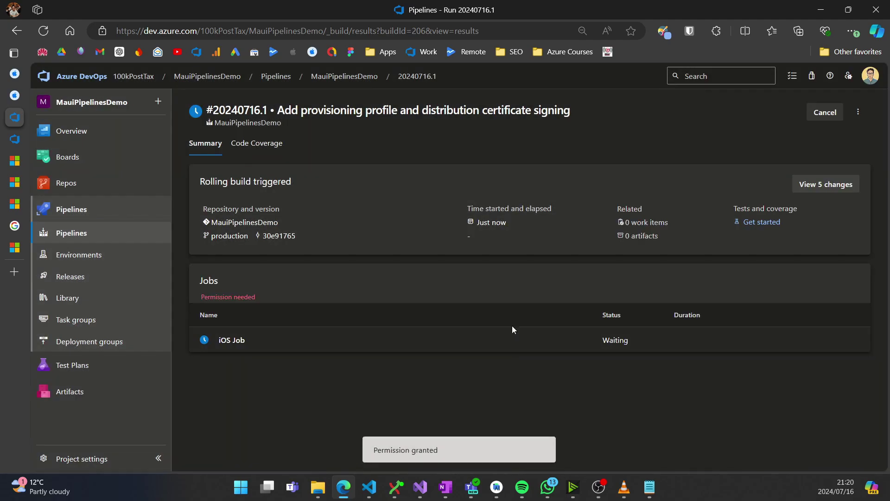
Reload the run page and open the iOS Job to follow its progress
{"action": "key", "text": "F5"}
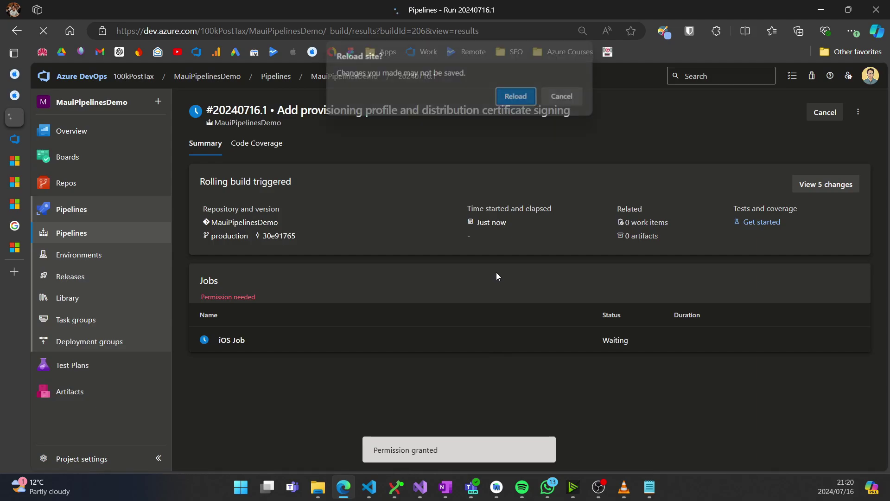
{"action": "left_click", "coordinate": [513, 94]}
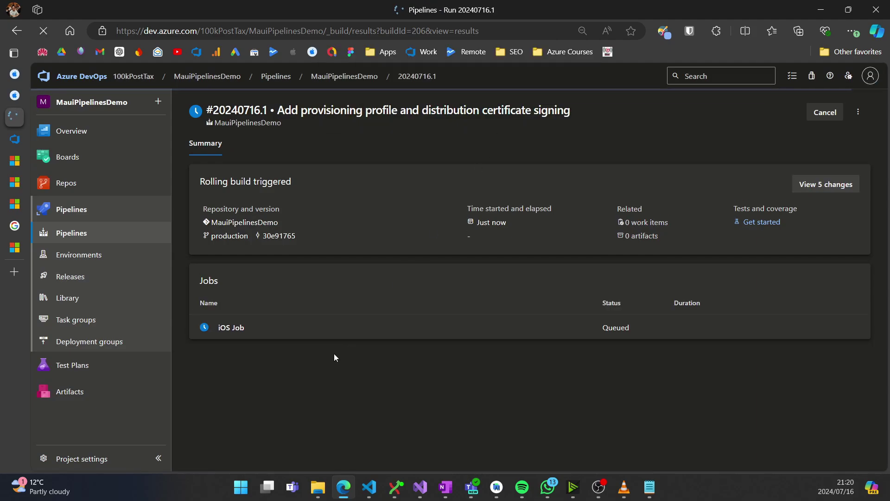
{"action": "left_click", "coordinate": [276, 327]}
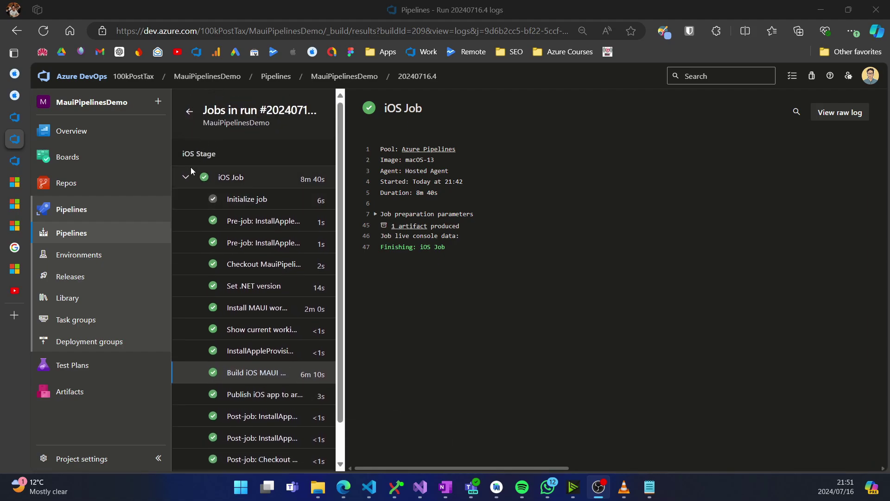
Inspect the contents of the iOS artifact published by run 20240716.4, and return to the run summary
{"action": "left_click", "coordinate": [586, 291]}
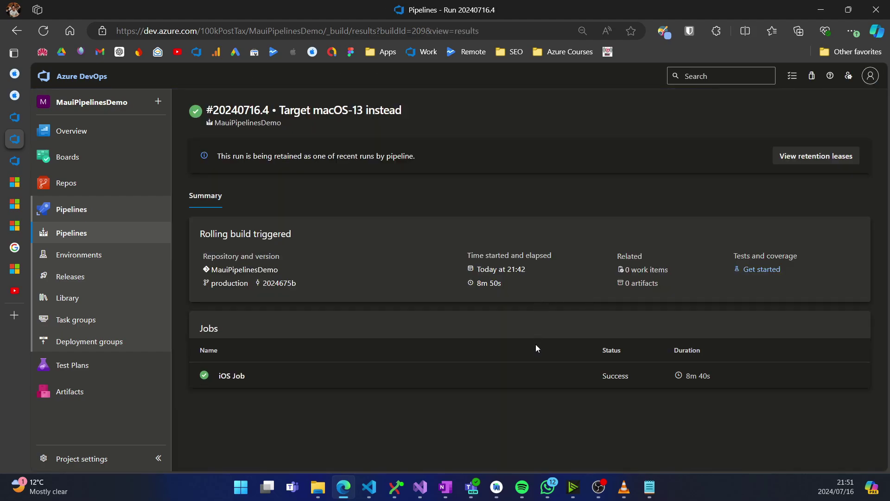
{"action": "left_click", "coordinate": [639, 291]}
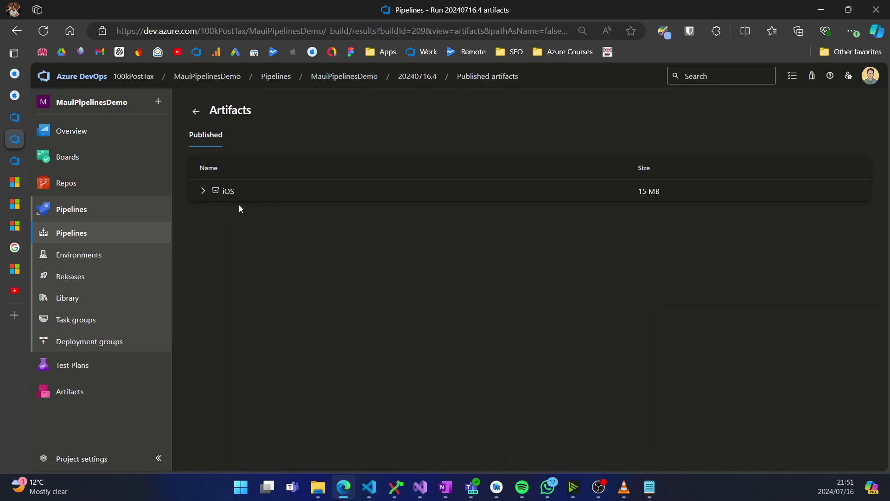
{"action": "left_click", "coordinate": [203, 190]}
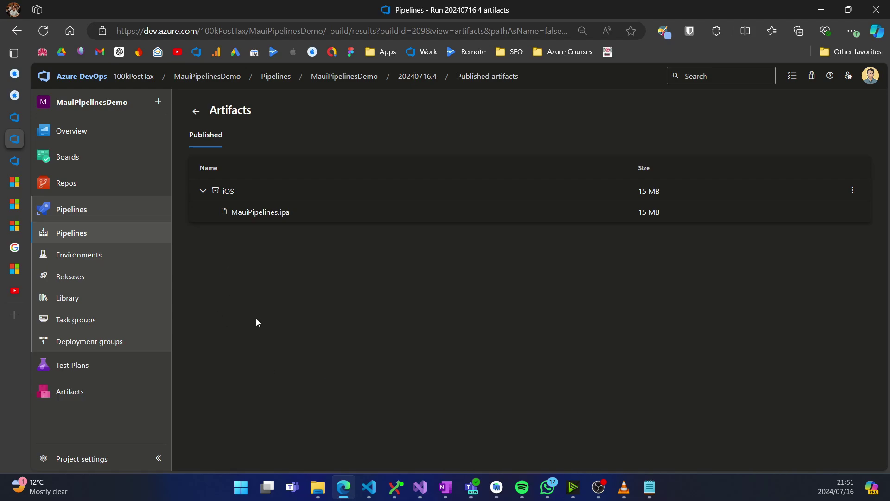
{"action": "left_click", "coordinate": [196, 113]}
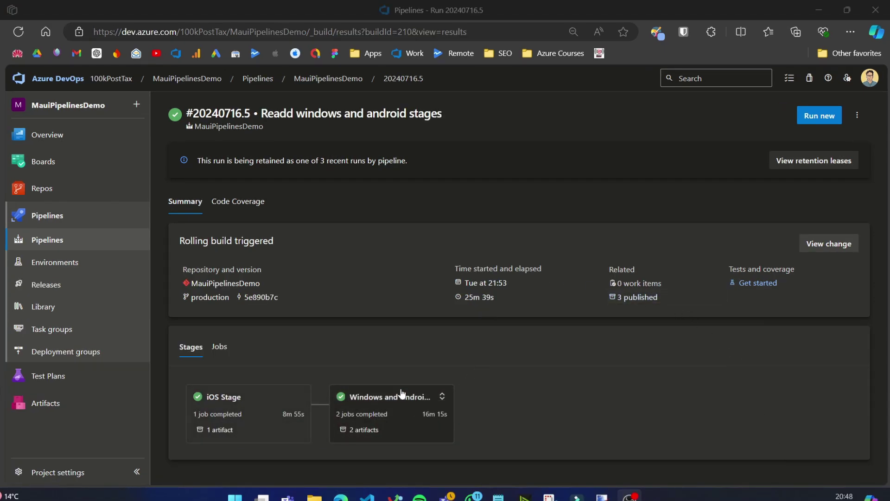
Review the jobs of the Windows and Android stage in run 20240716.5, and inspect the run's published Android, iOS and Windows artifacts
{"action": "left_click", "coordinate": [442, 397]}
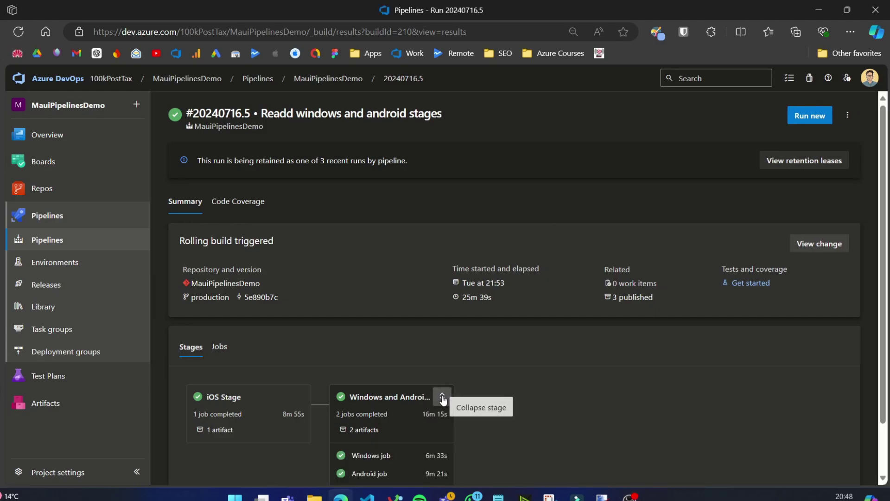
{"action": "scroll", "coordinate": [557, 393], "scroll_direction": "down", "scroll_amount": 2}
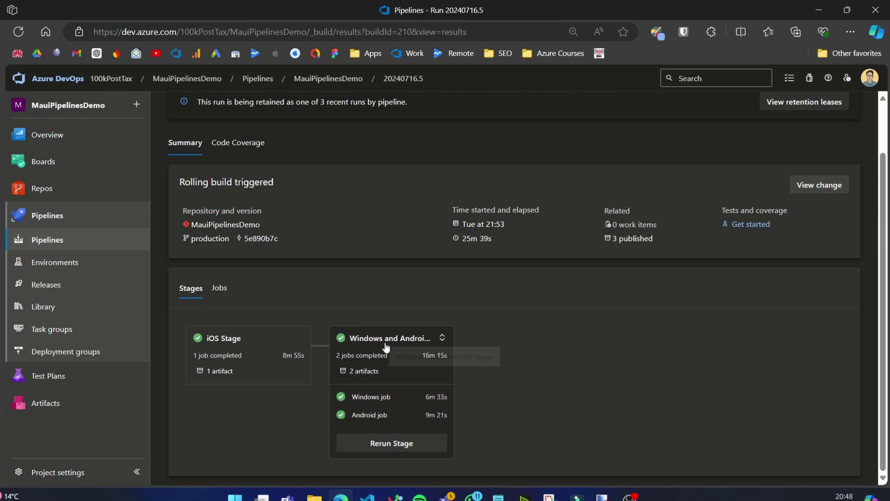
{"action": "left_click", "coordinate": [642, 239]}
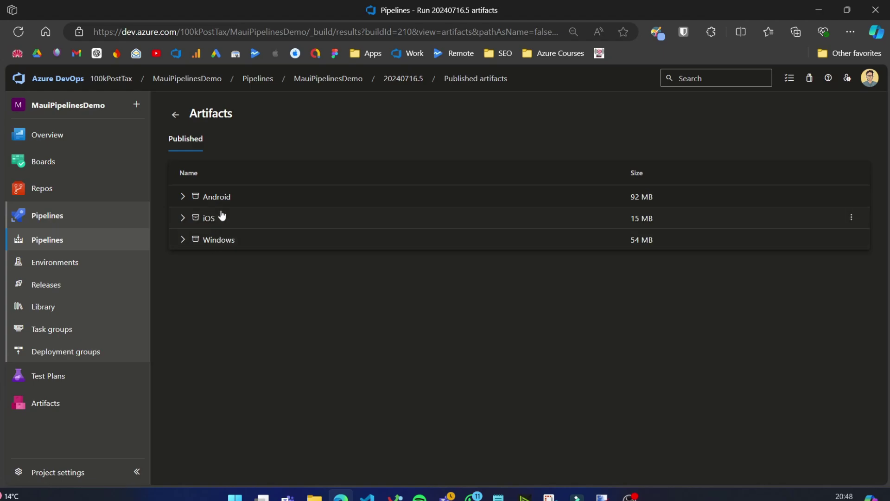
{"action": "left_click", "coordinate": [182, 197]}
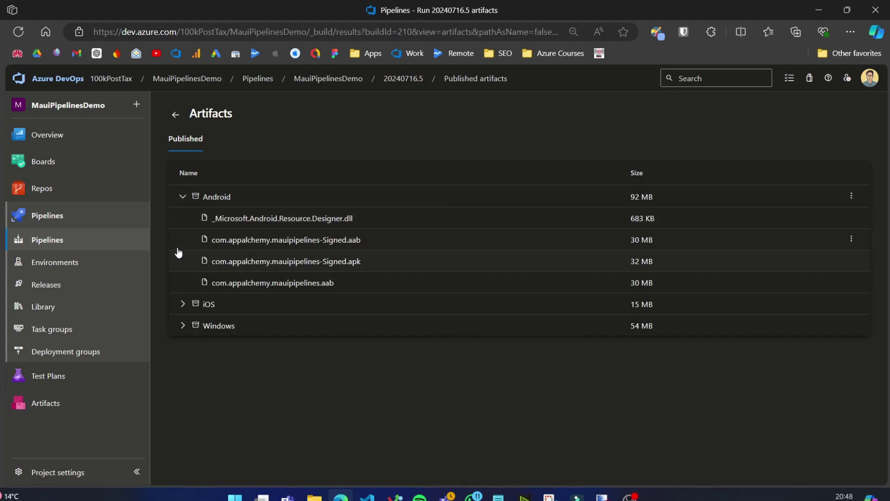
{"action": "left_click", "coordinate": [183, 304]}
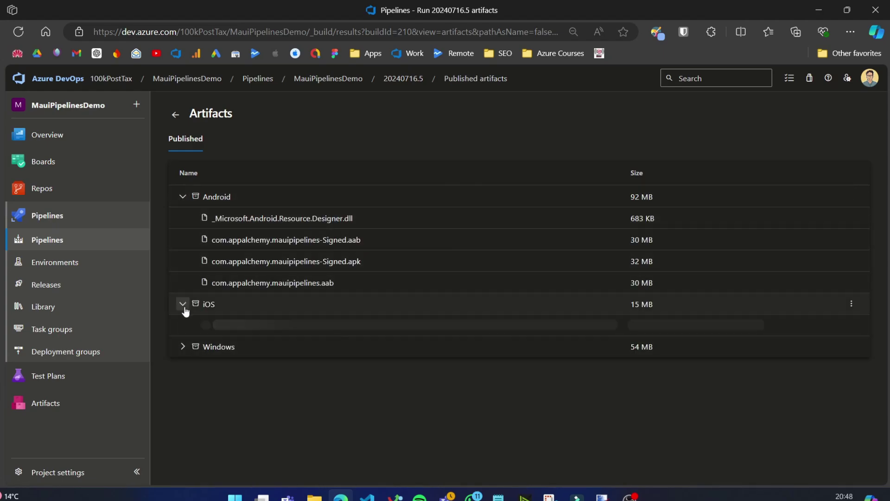
{"action": "left_click", "coordinate": [183, 347]}
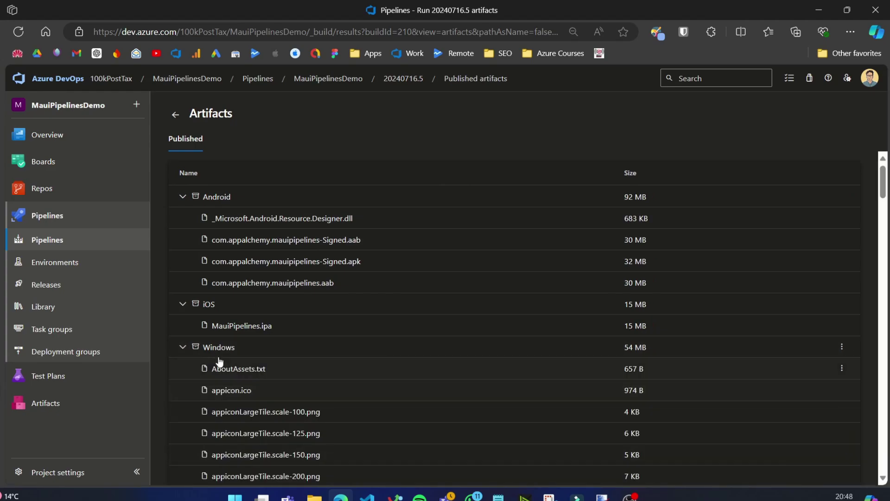
{"action": "left_click", "coordinate": [183, 347]}
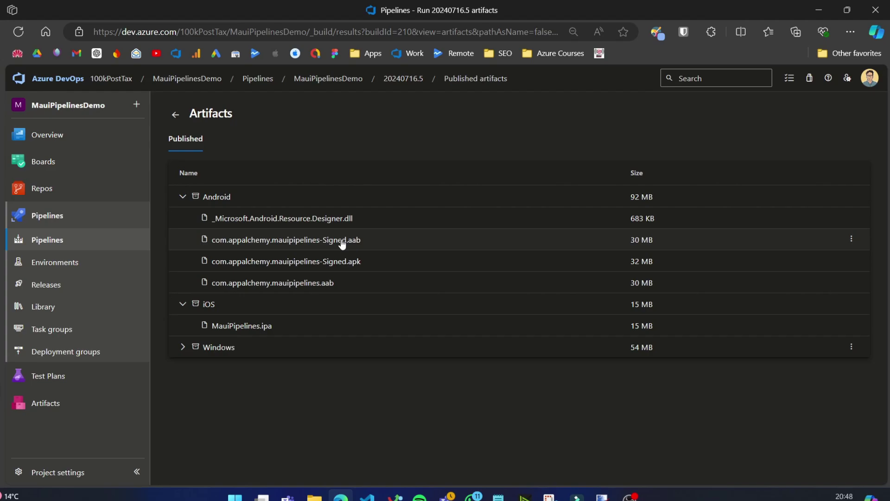
{"action": "left_click", "coordinate": [175, 115]}
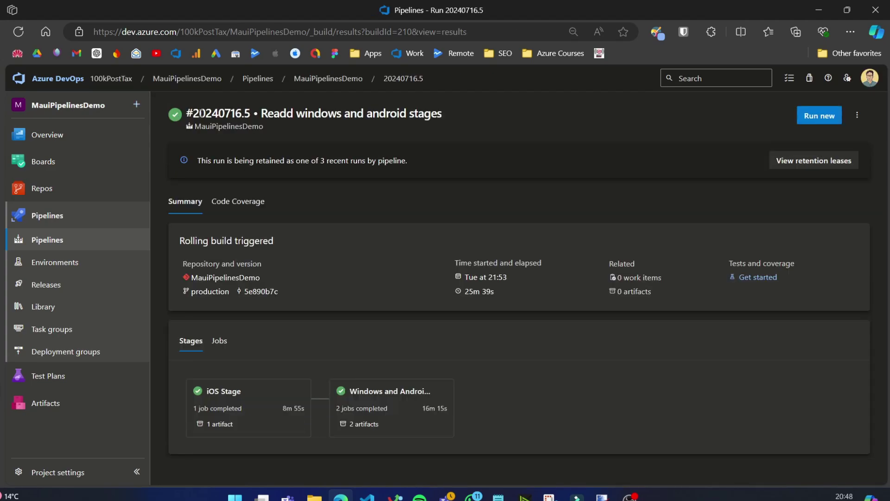